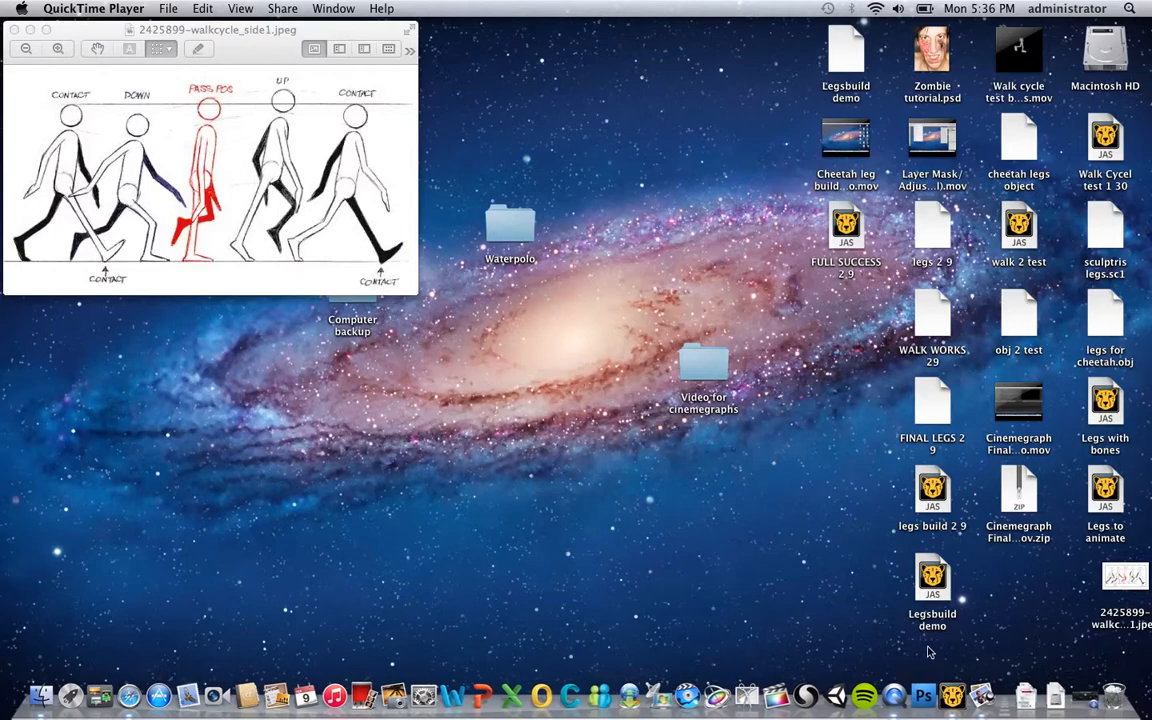
Switch to Cheetah3D and import the legs model from the Desktop into the empty scene
click(958, 697)
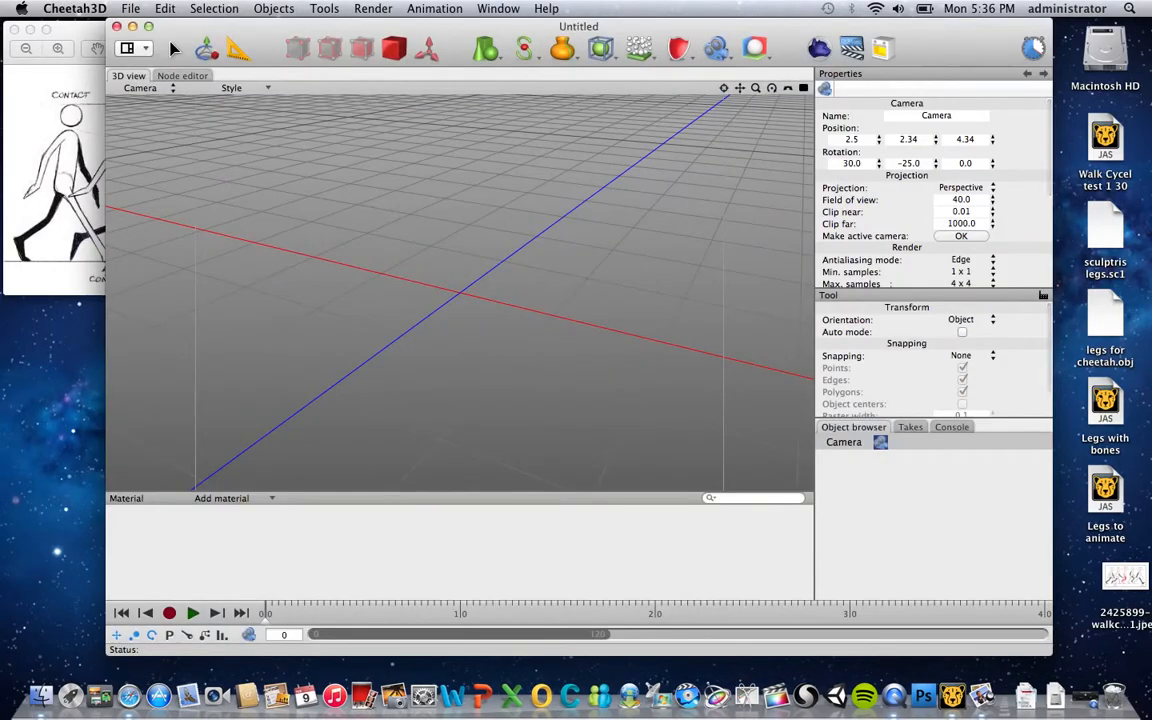
click(130, 8)
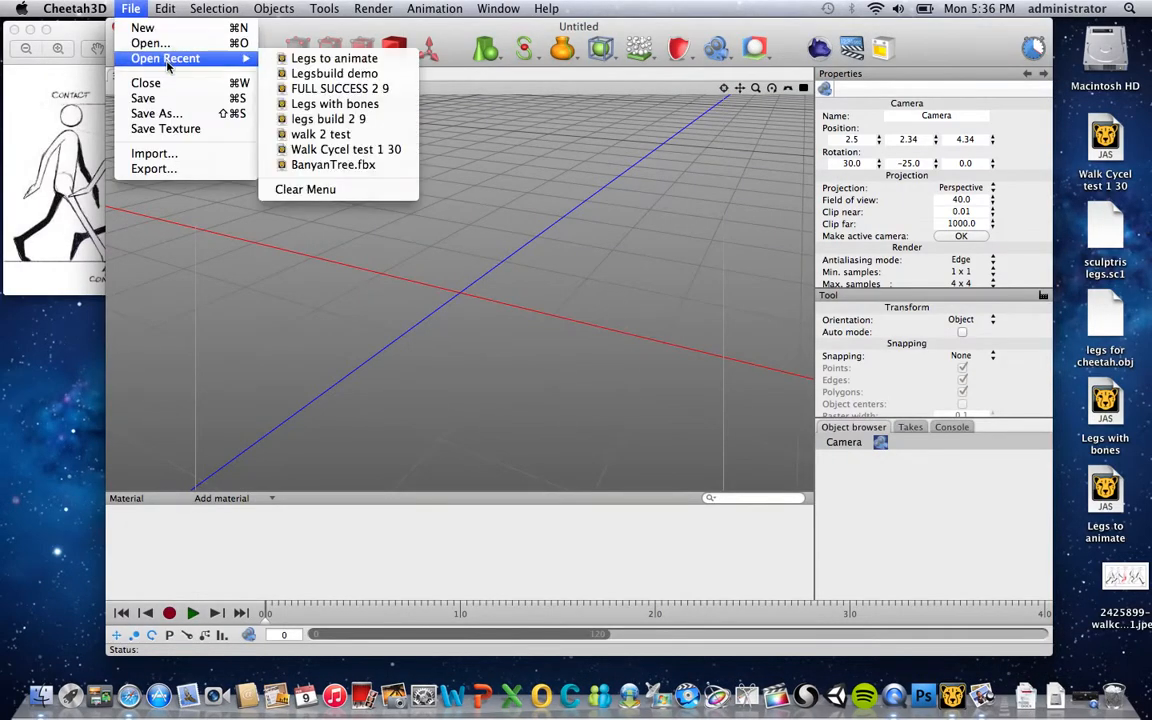
click(204, 161)
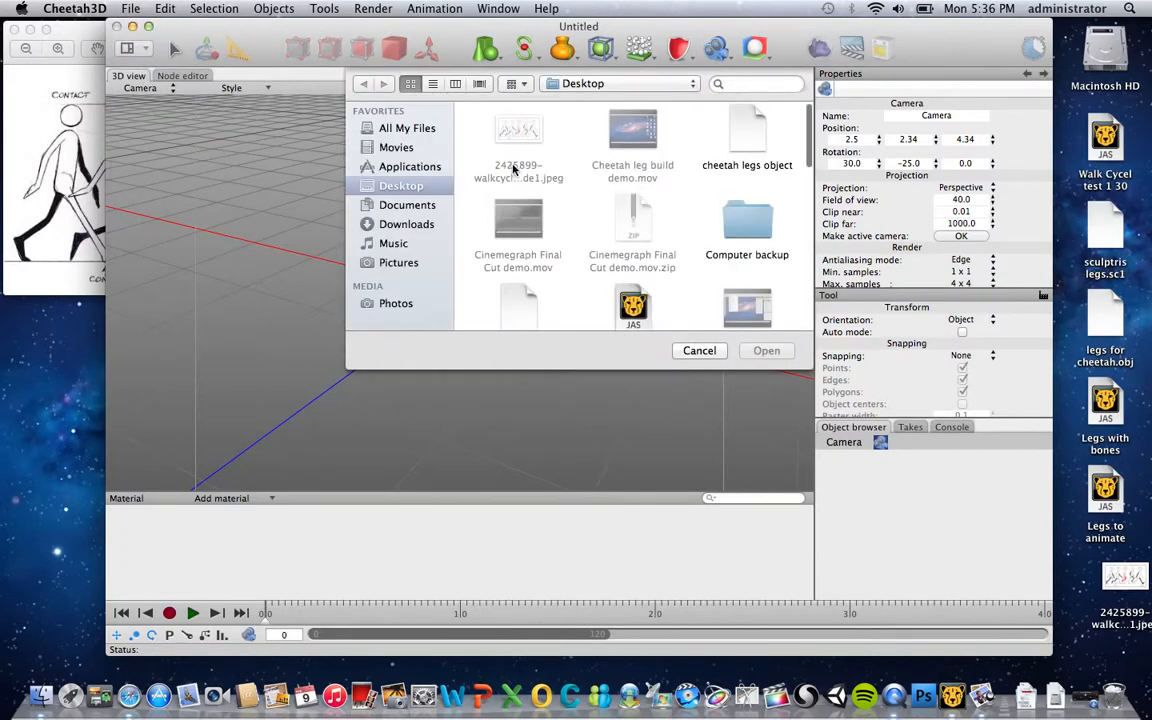
scroll(810, 170, down, 3)
drag(810, 170, 810, 218)
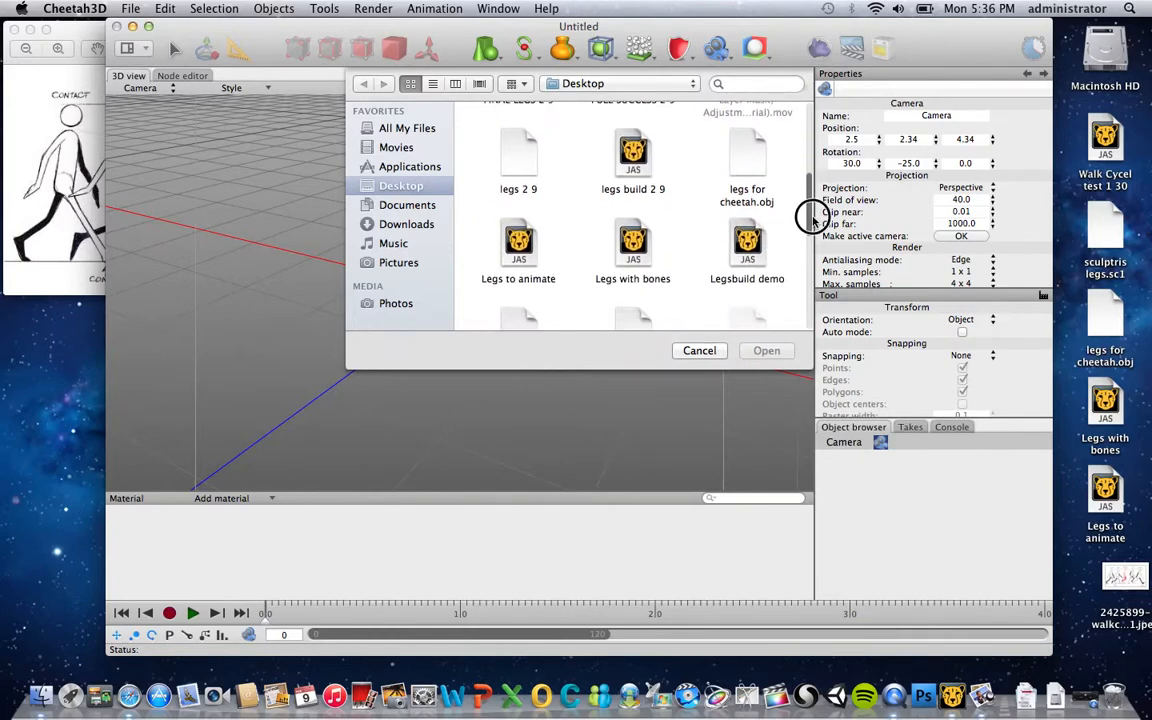
drag(810, 218, 811, 276)
click(515, 136)
click(763, 350)
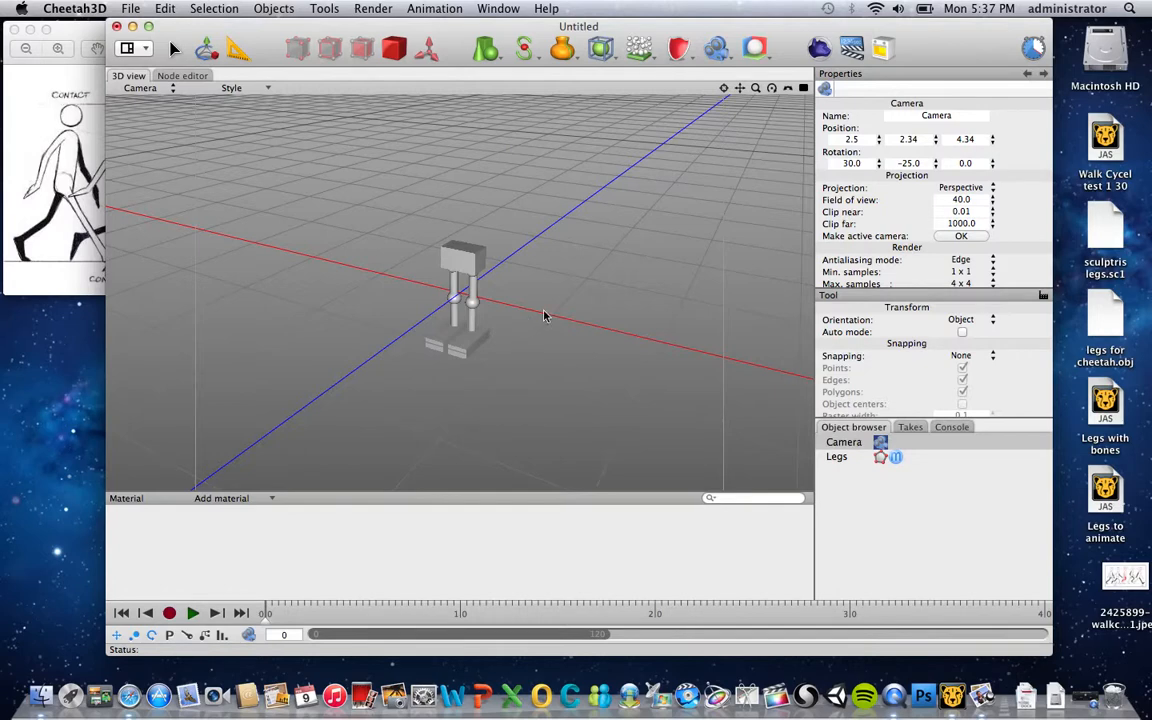
Raise the Legs object to a Y position of 0.5009 so its feet rest at ground level
scroll(550, 229, up, 2)
scroll(550, 229, down, 2)
scroll(517, 241, up, 5)
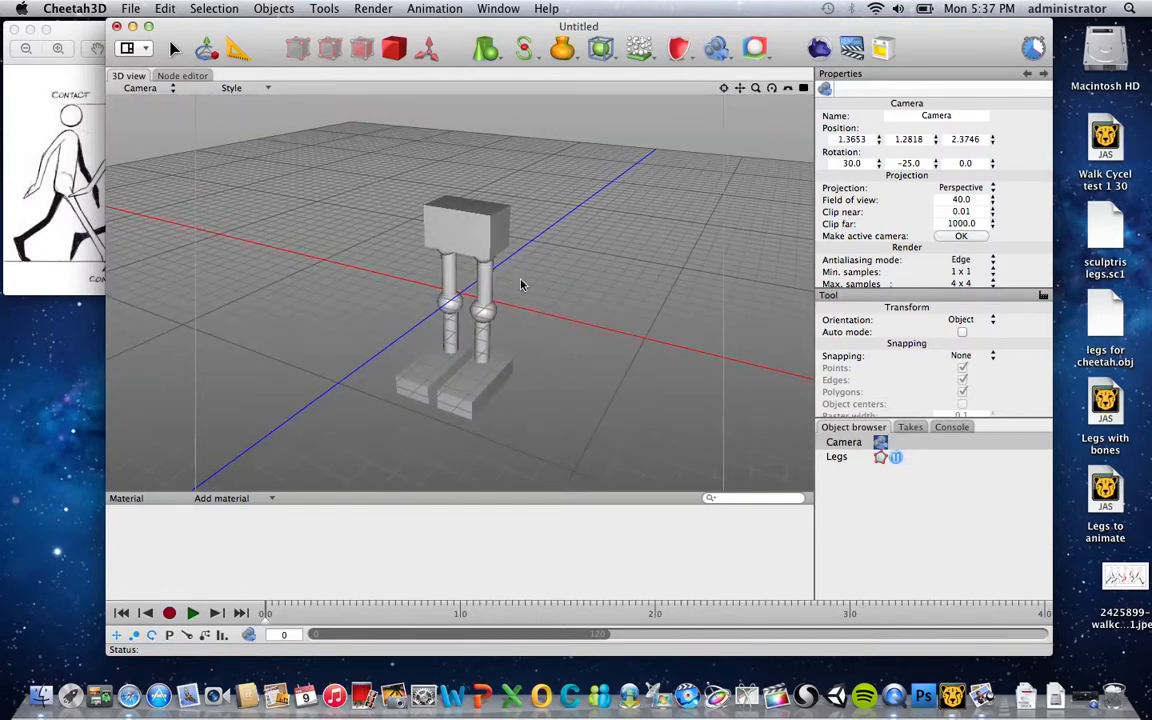
right_drag(586, 308, 627, 305)
click(846, 456)
drag(458, 210, 459, 118)
scroll(702, 257, up, 4)
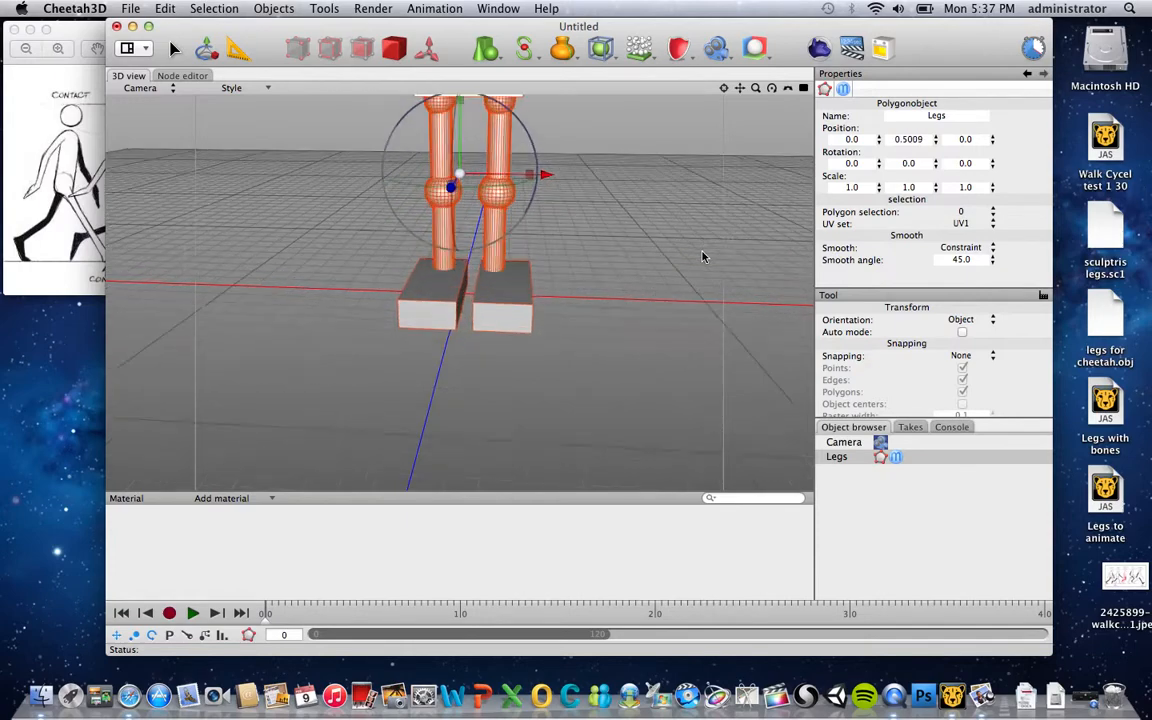
scroll(702, 257, down, 6)
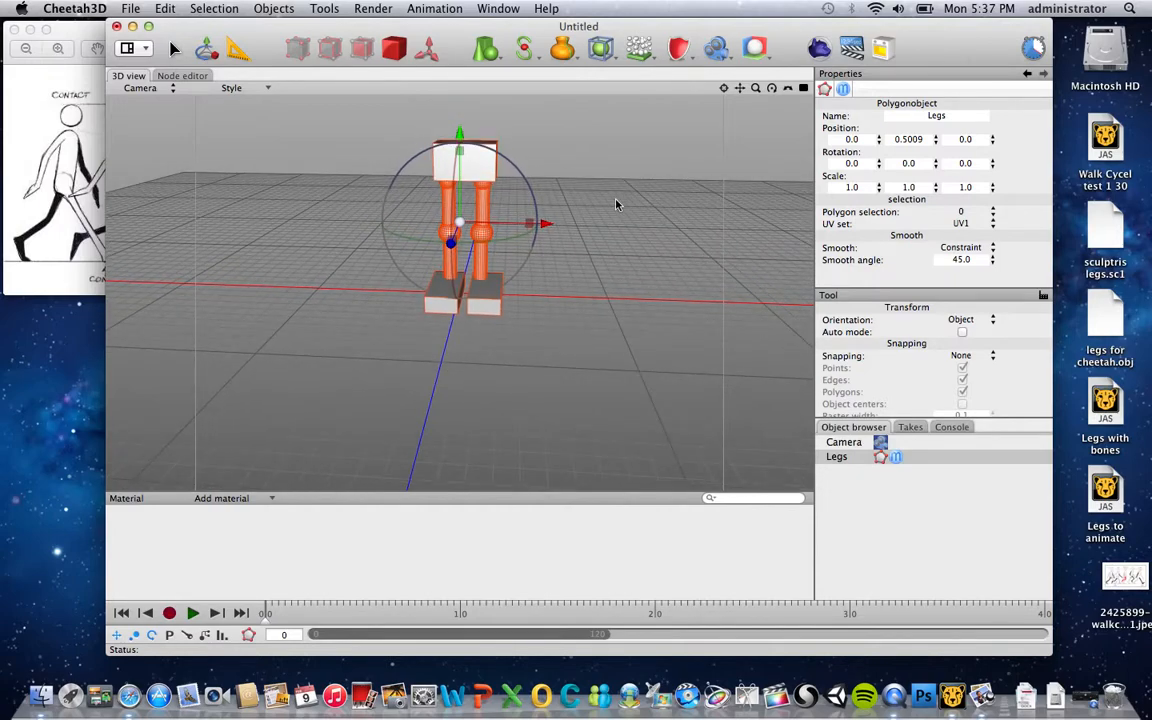
Examine the legs from the Front and Right views, then return to the Camera view
middle_drag(614, 200, 632, 180)
drag(741, 90, 773, 91)
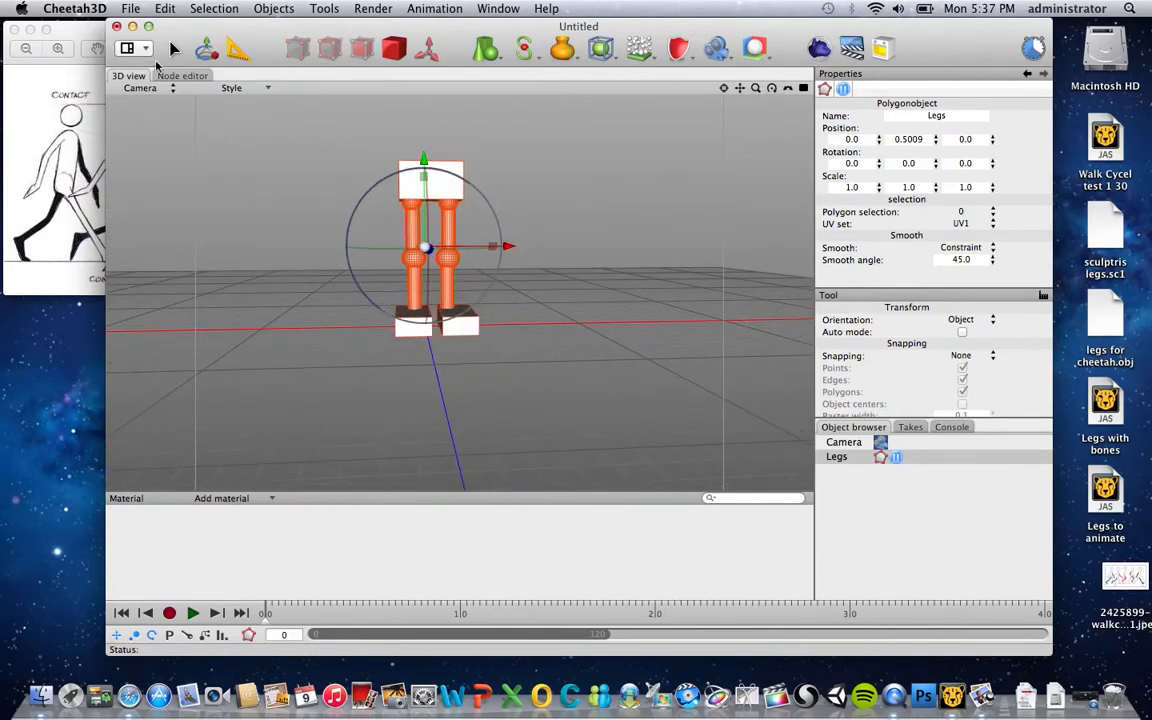
click(161, 88)
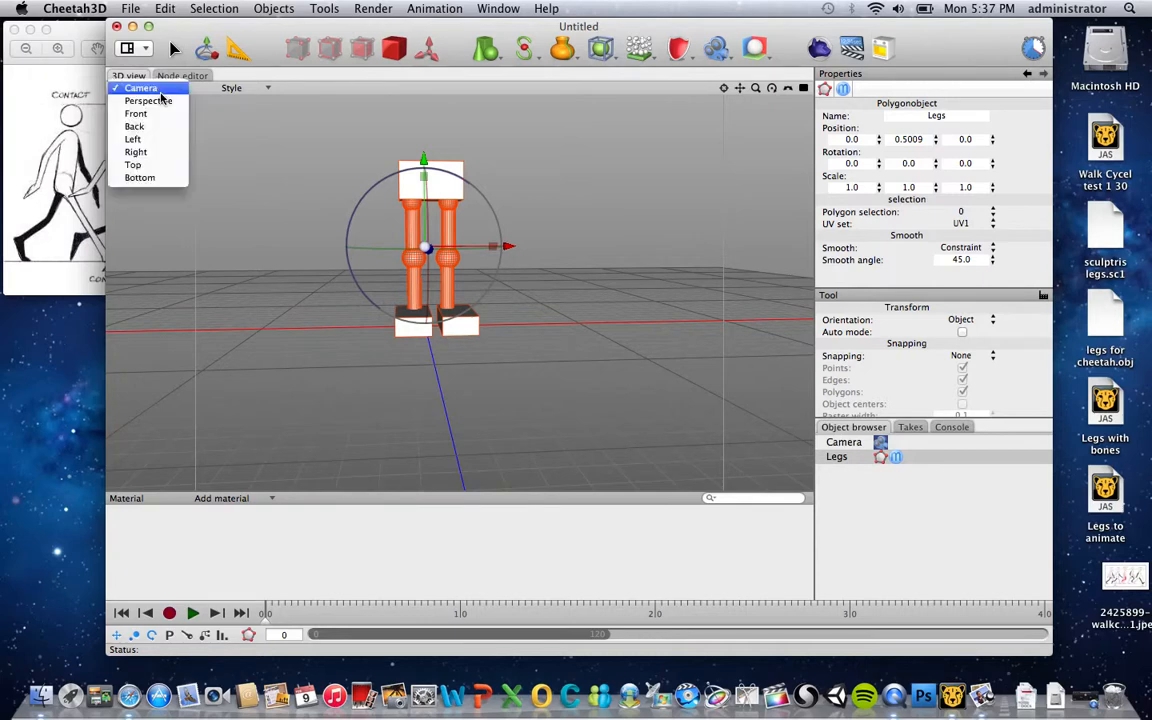
click(158, 113)
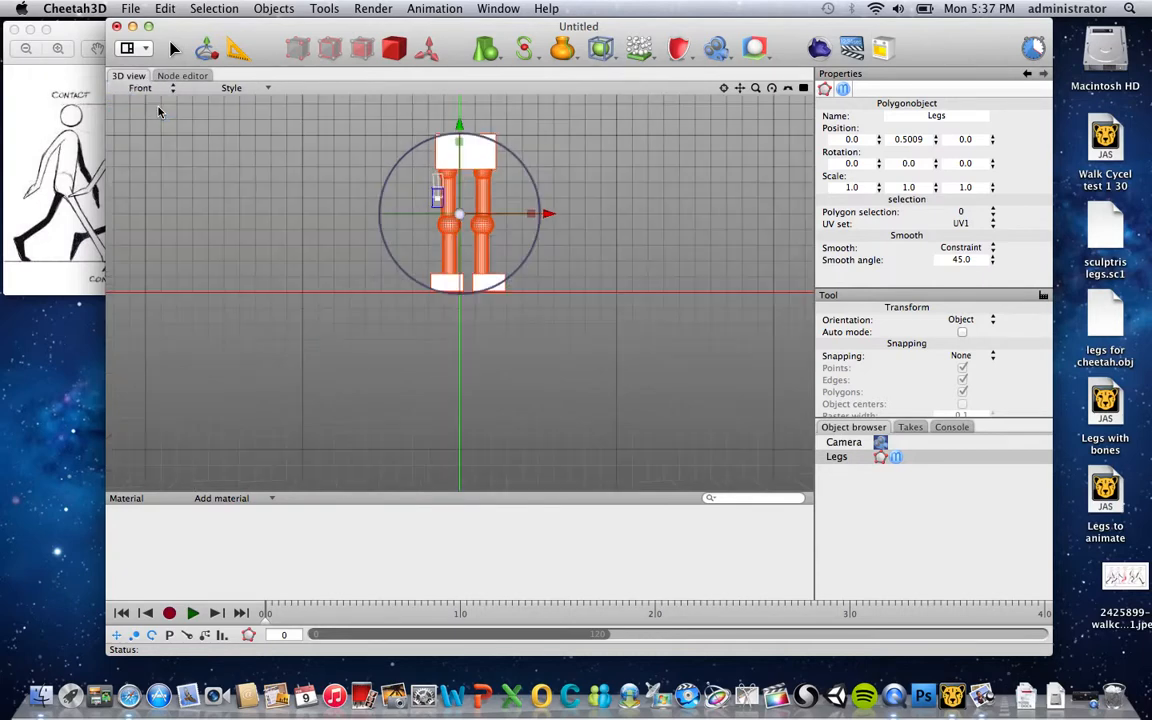
click(155, 87)
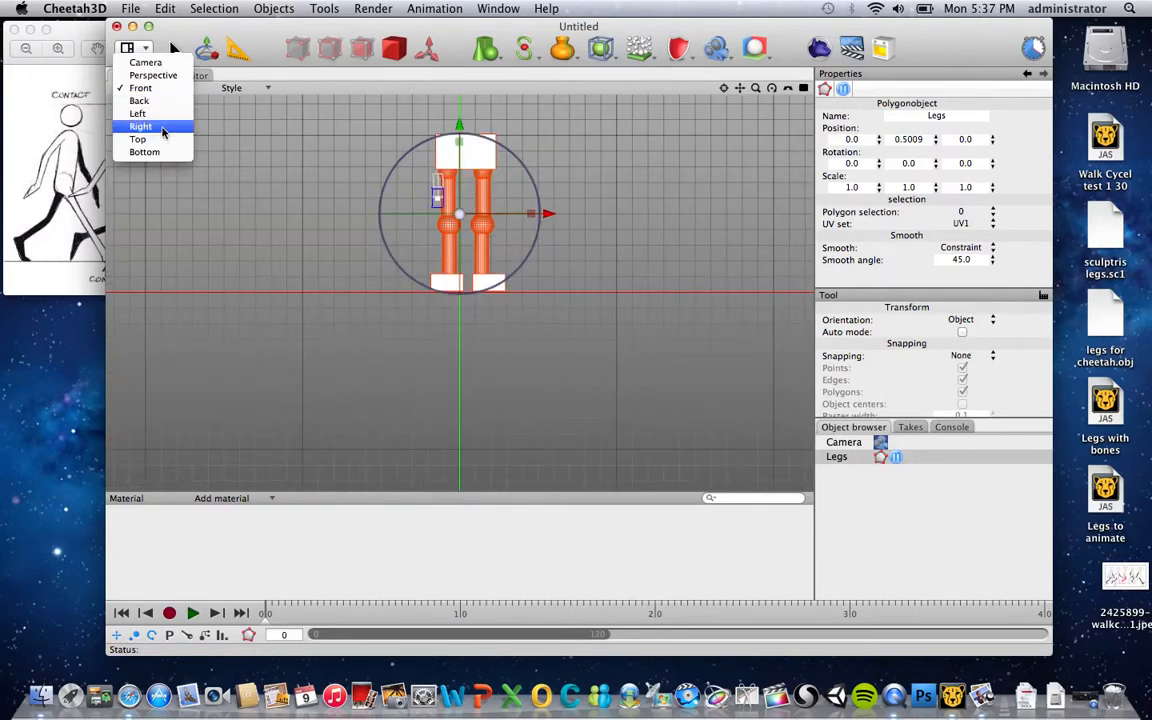
click(148, 126)
click(167, 88)
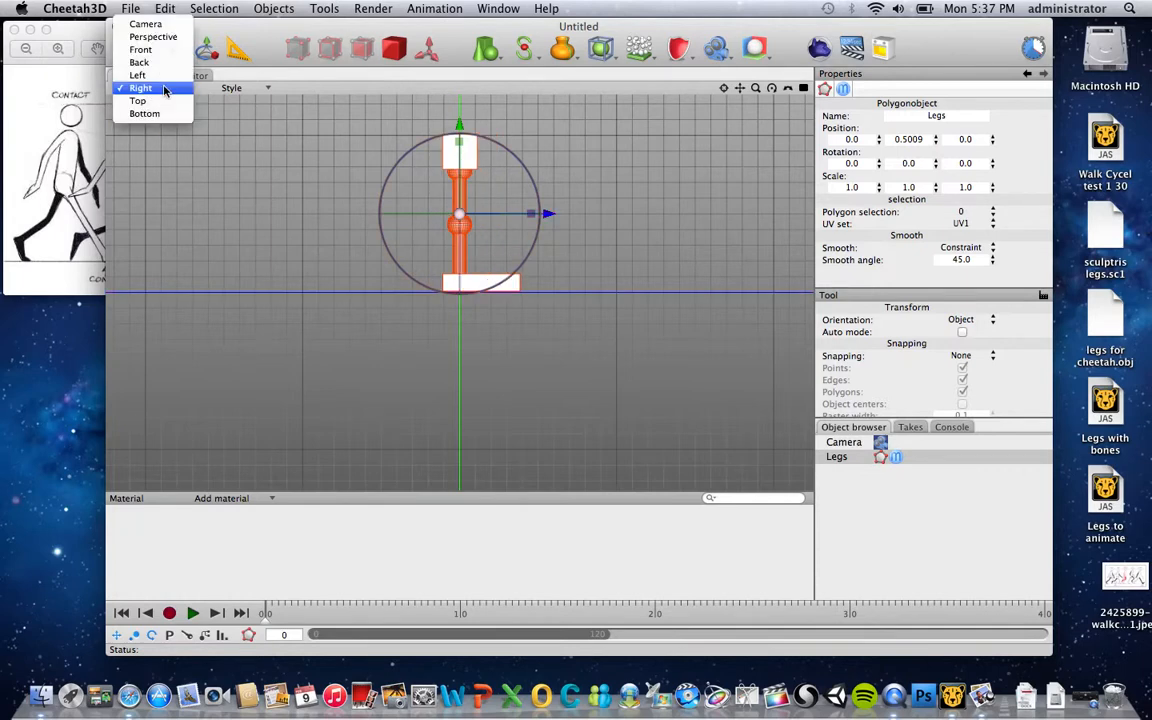
click(158, 31)
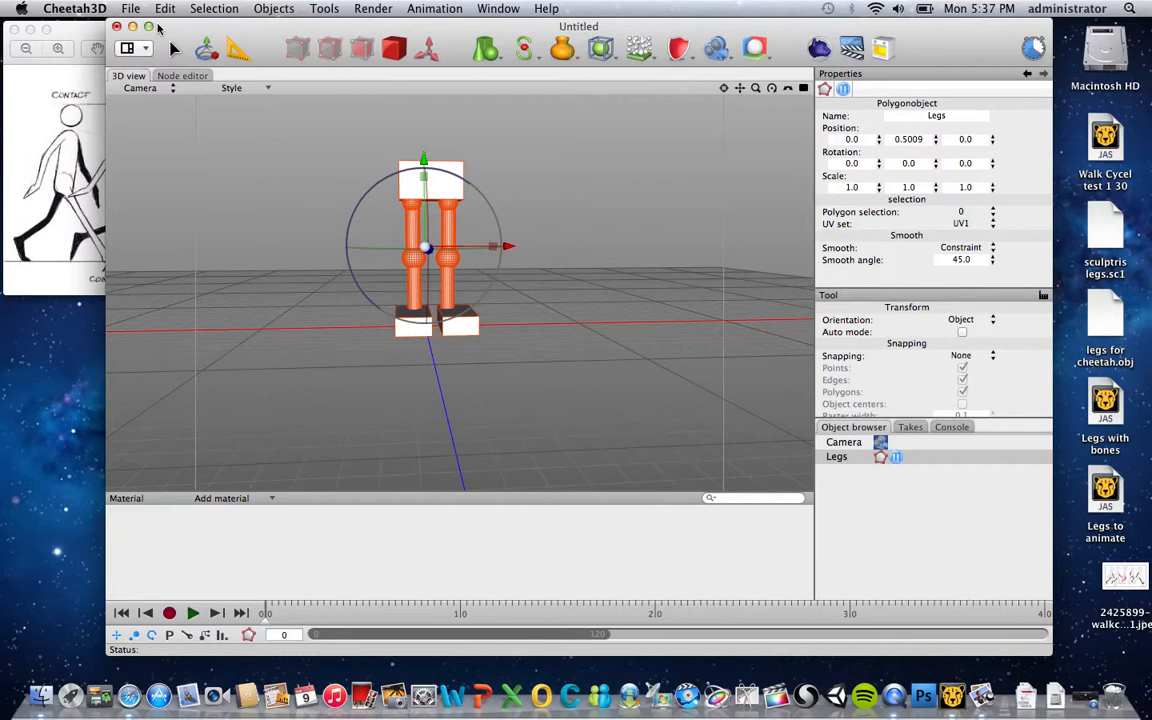
Deselect the legs, start the Joint Tool, and set it to Diamond display mode with a red color
click(503, 266)
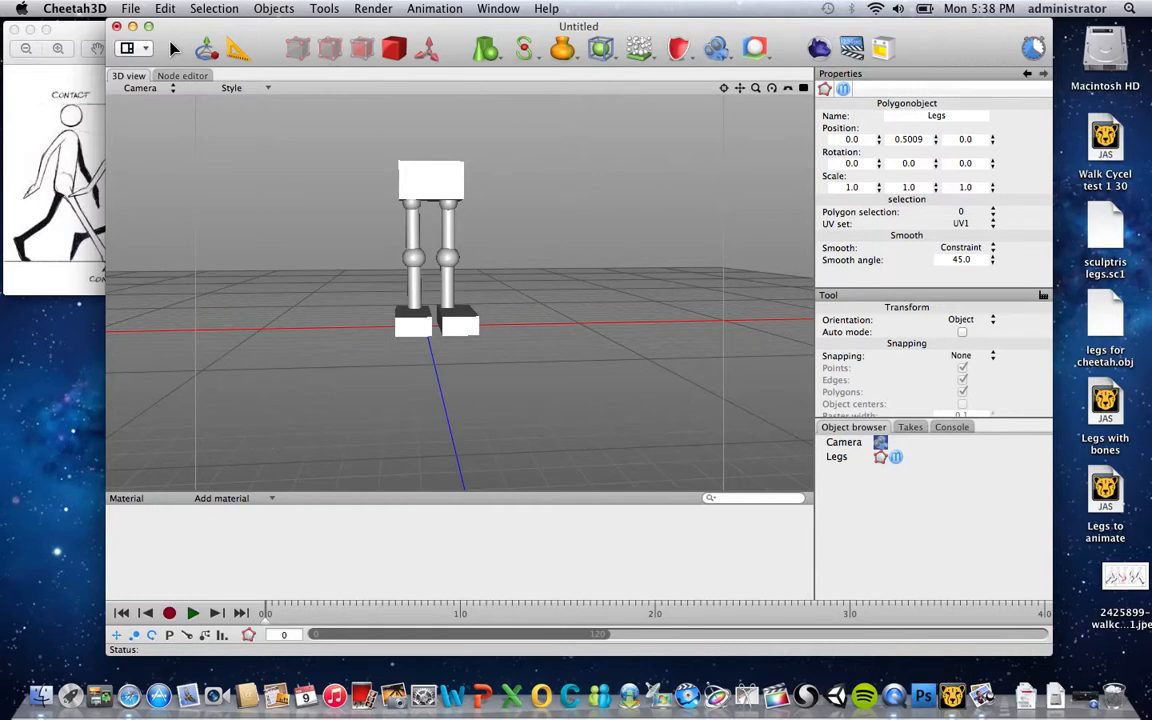
click(324, 8)
mouse_move(337, 47)
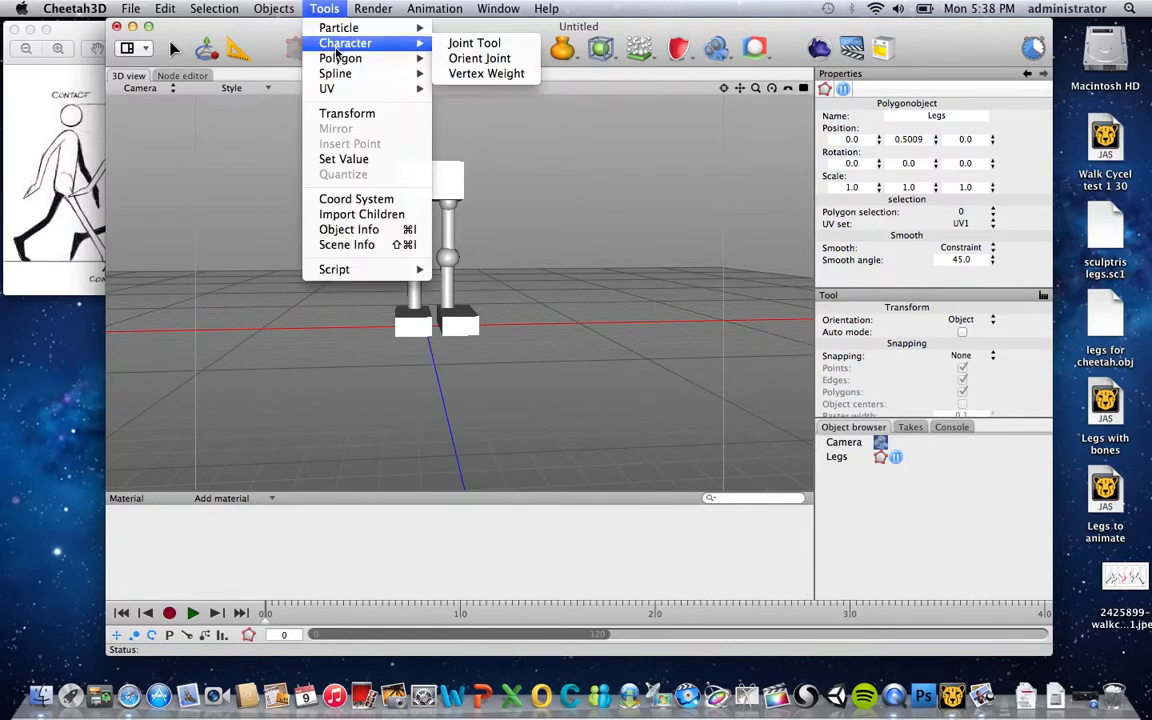
click(470, 43)
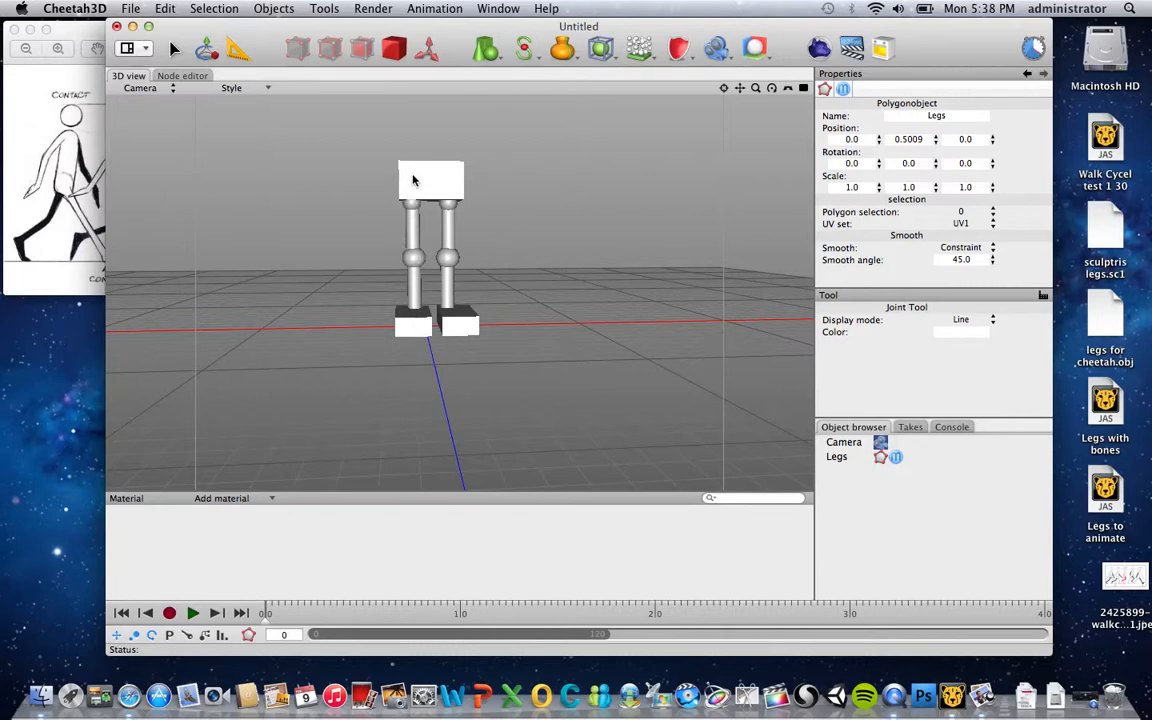
click(413, 177)
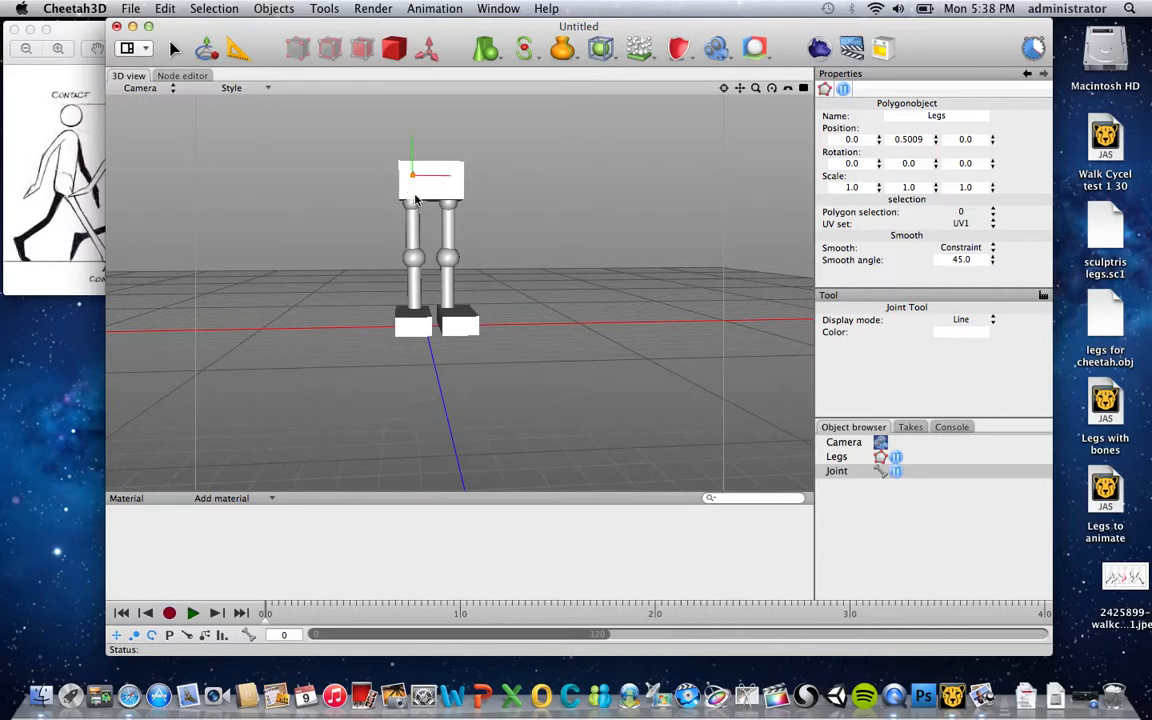
key(super+z)
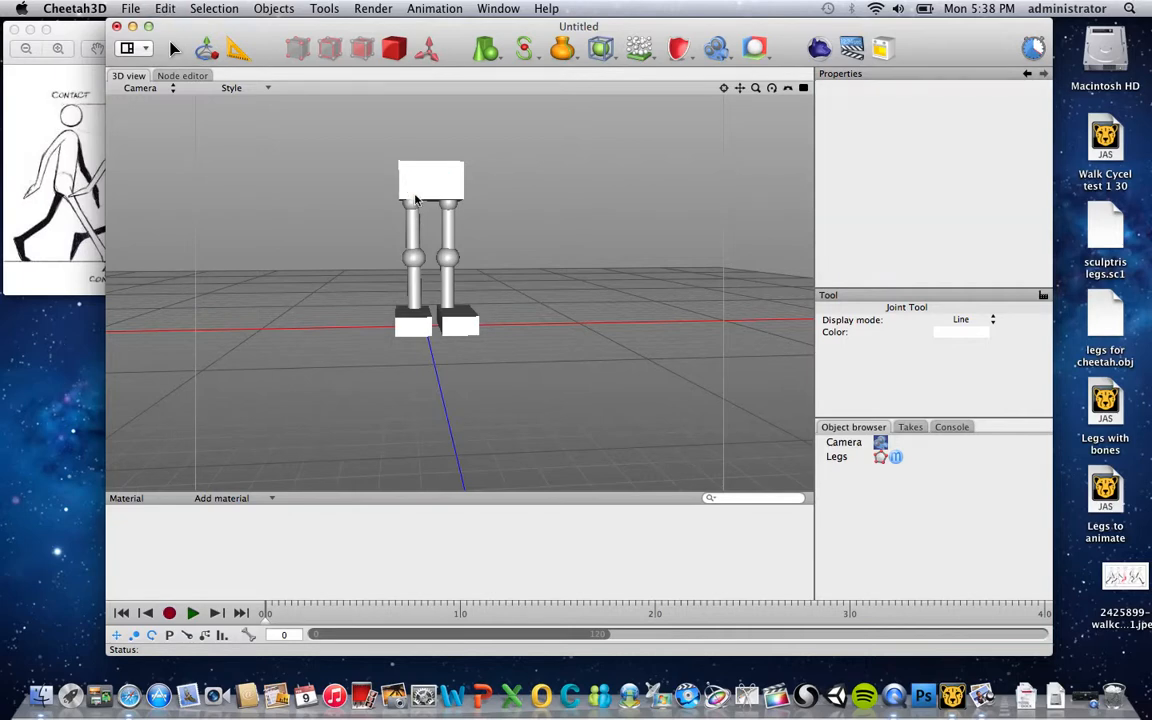
click(984, 321)
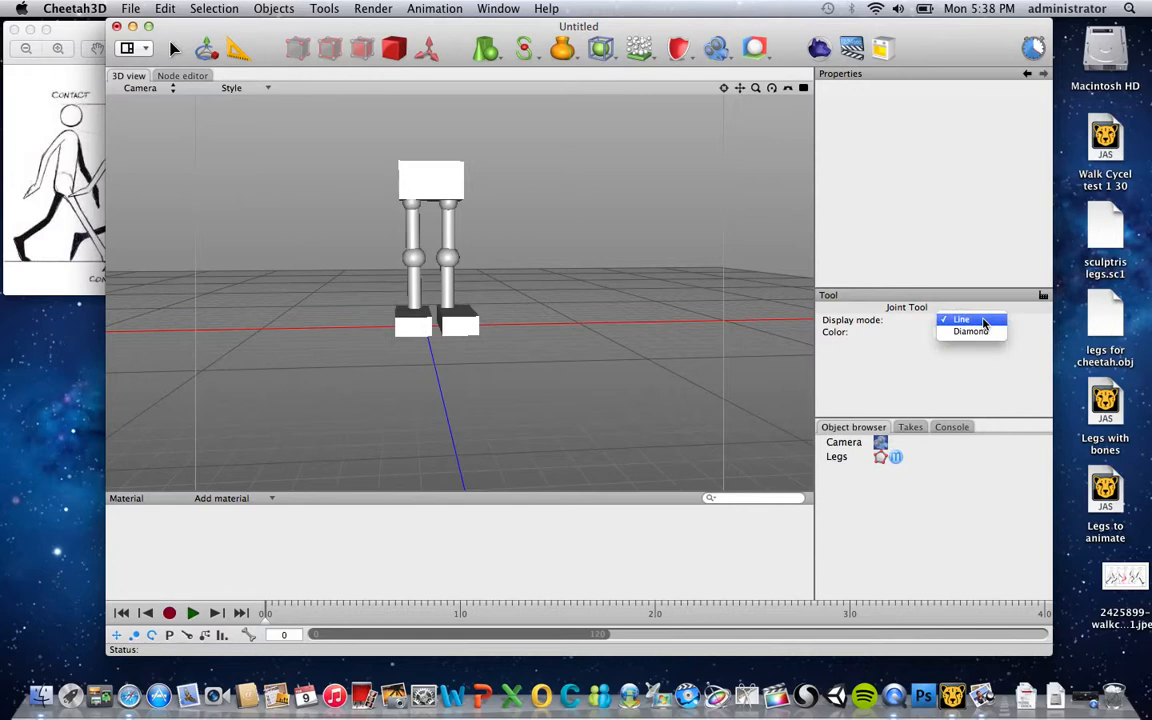
click(972, 331)
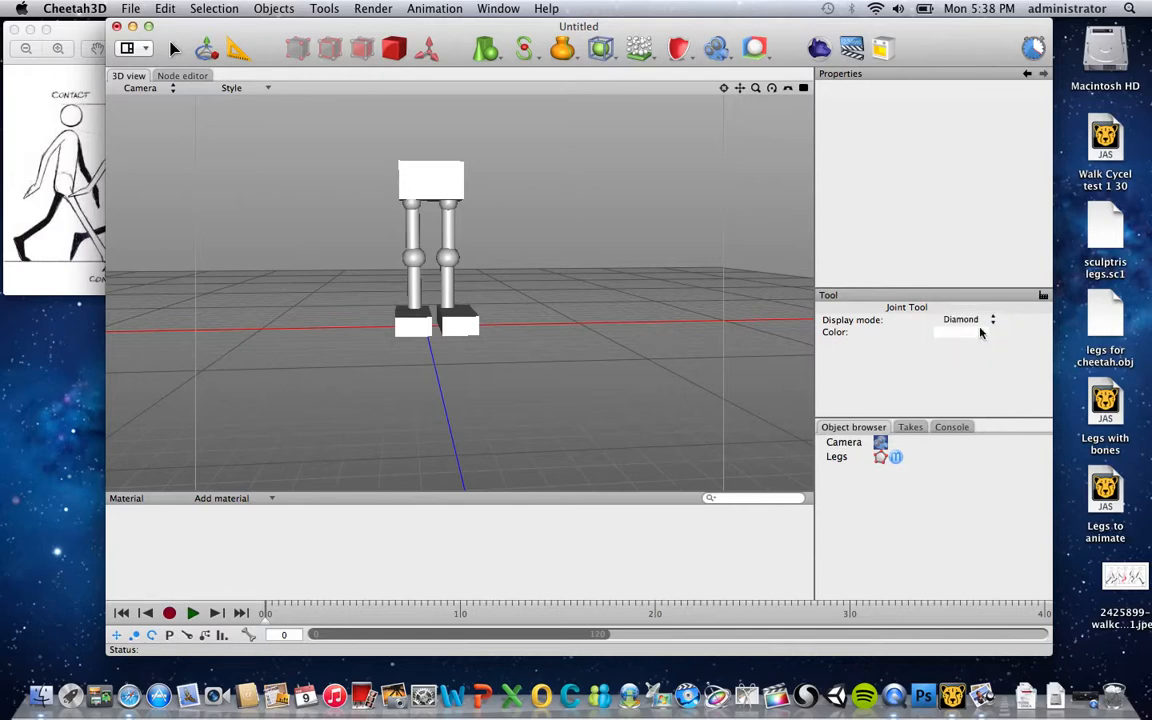
click(969, 333)
drag(337, 403, 391, 401)
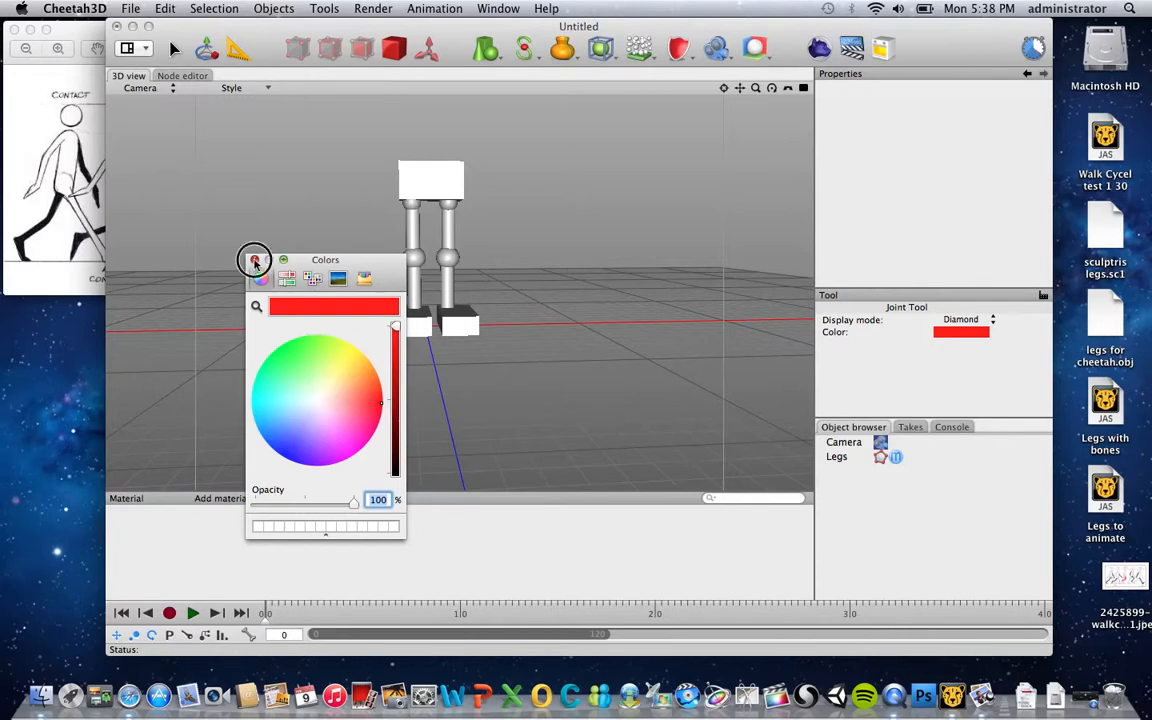
click(254, 259)
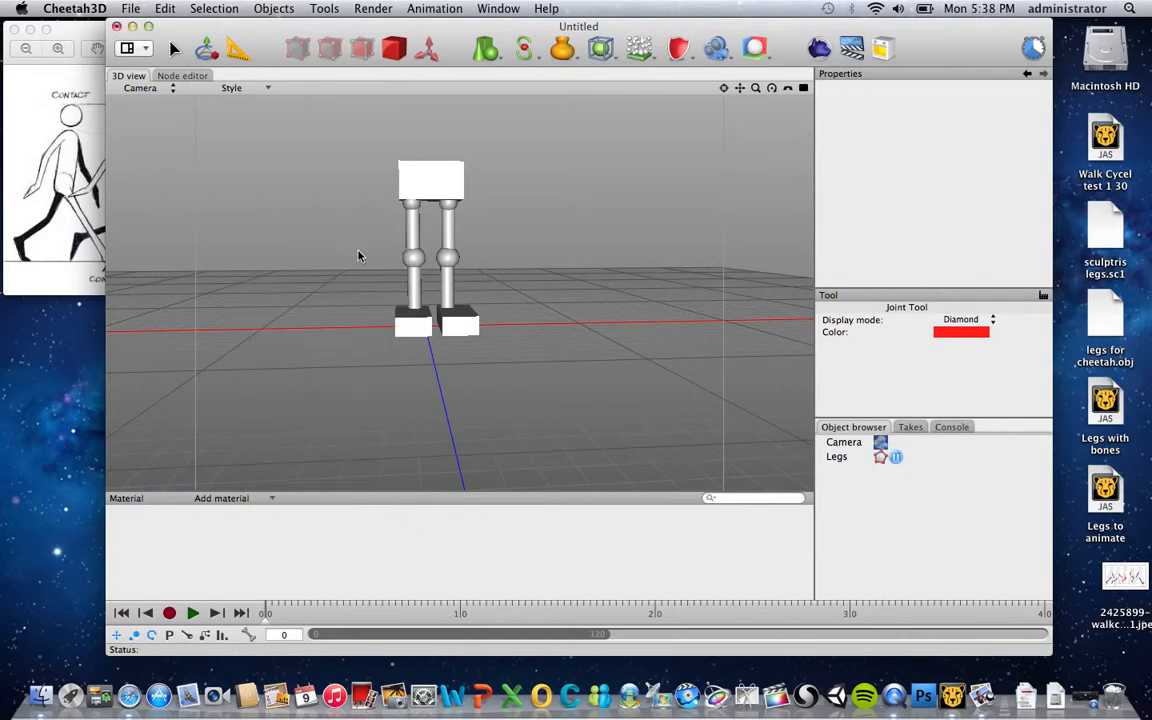
Place a chain of five joints along one leg, from the pelvis block through hip, knee and ankle to the toe
click(410, 183)
click(415, 205)
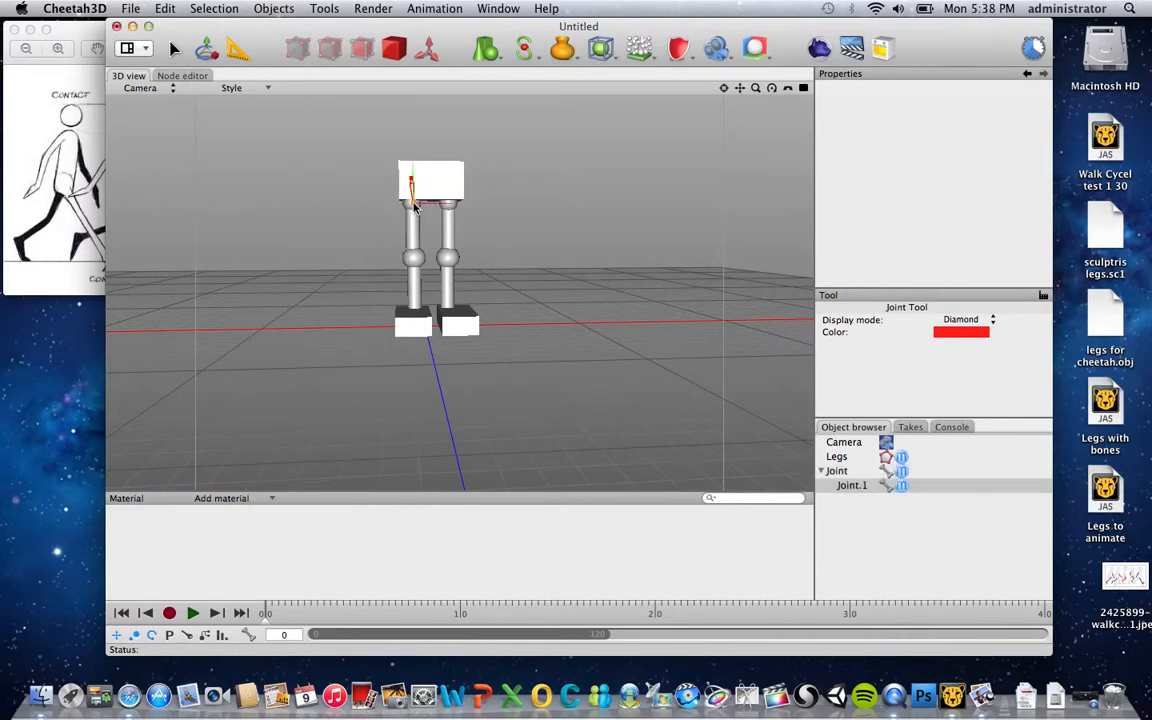
scroll(415, 207, up, 5)
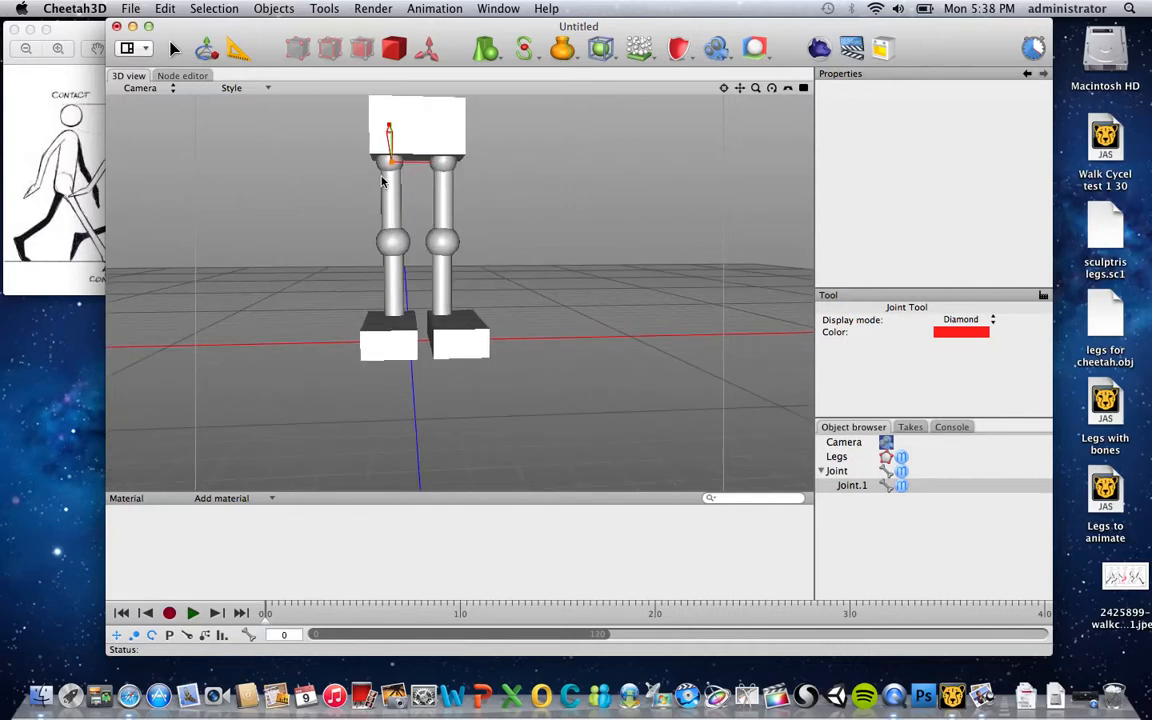
click(393, 242)
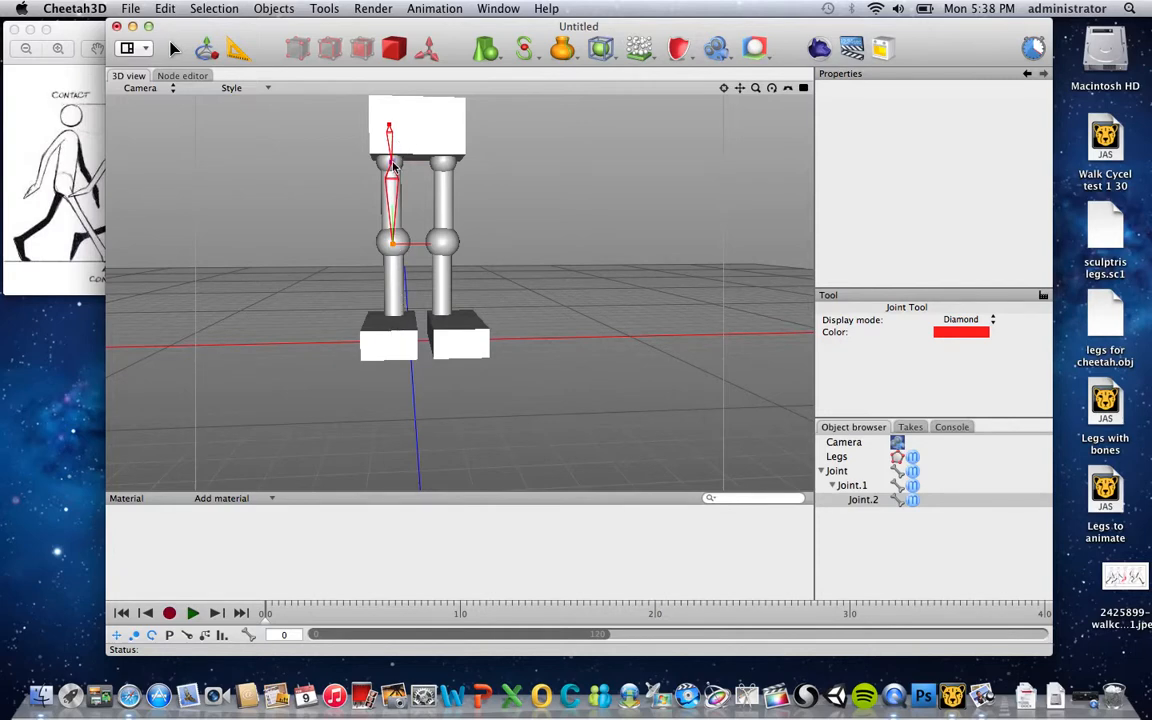
click(395, 325)
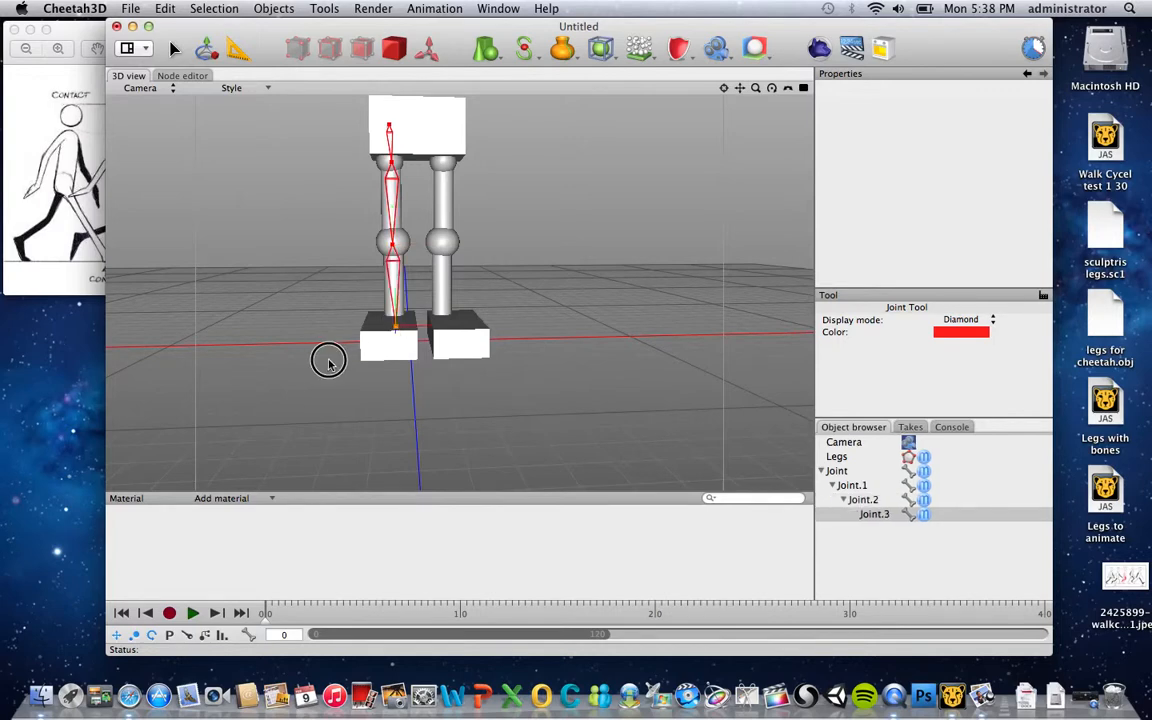
right_drag(310, 384, 450, 375)
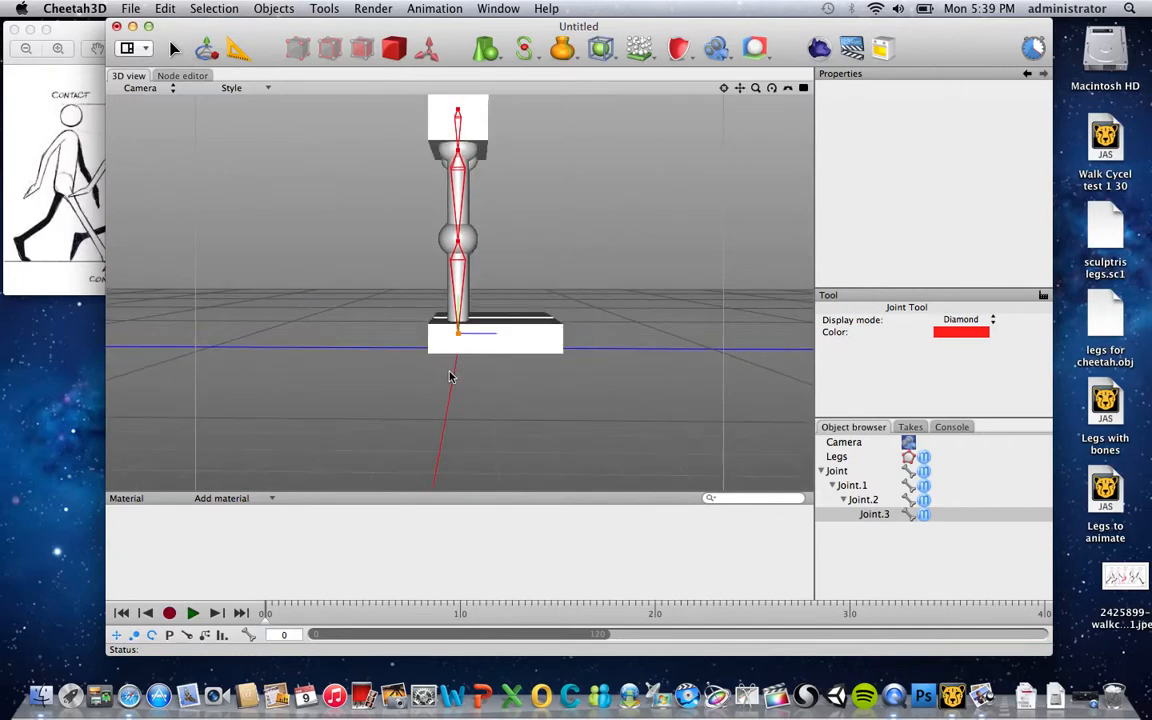
click(541, 340)
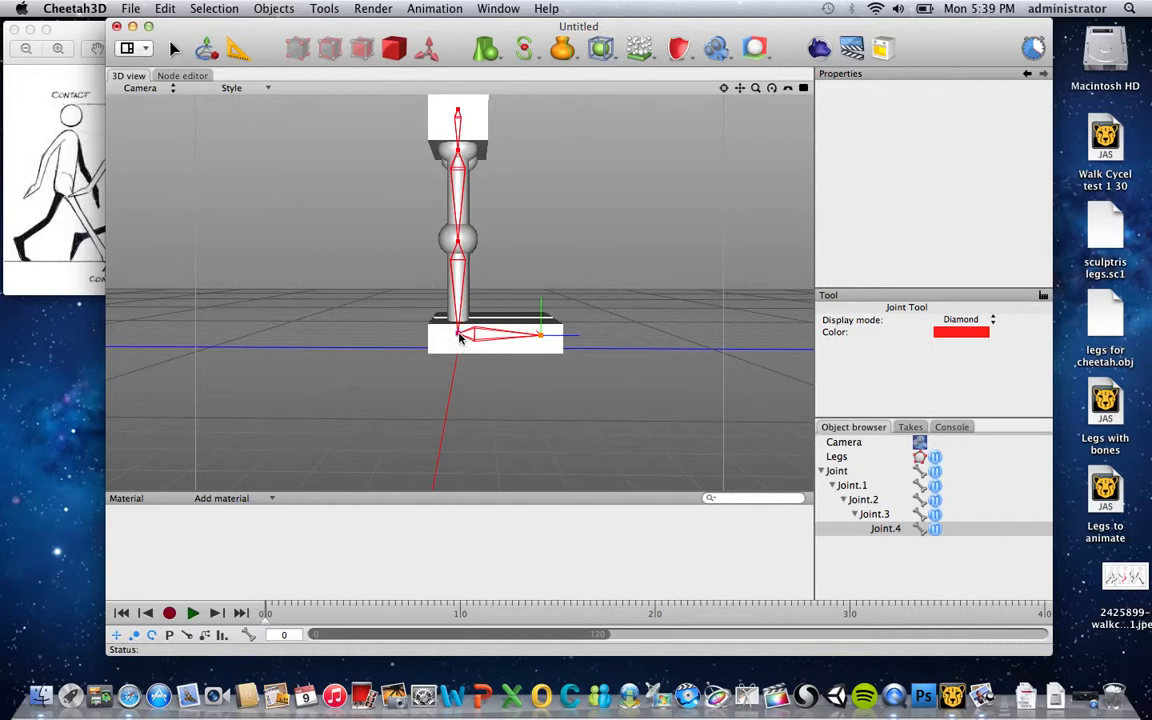
Lower the ankle joint with the Transform tool to a Y position of -0.3863
click(207, 50)
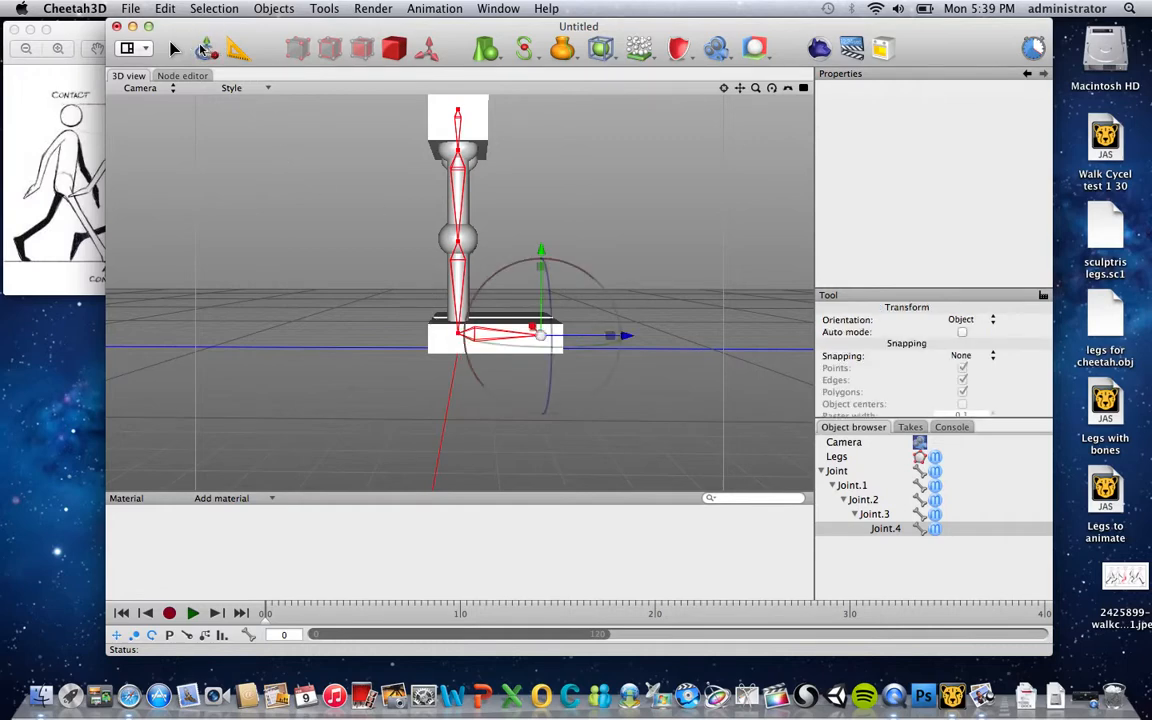
click(459, 334)
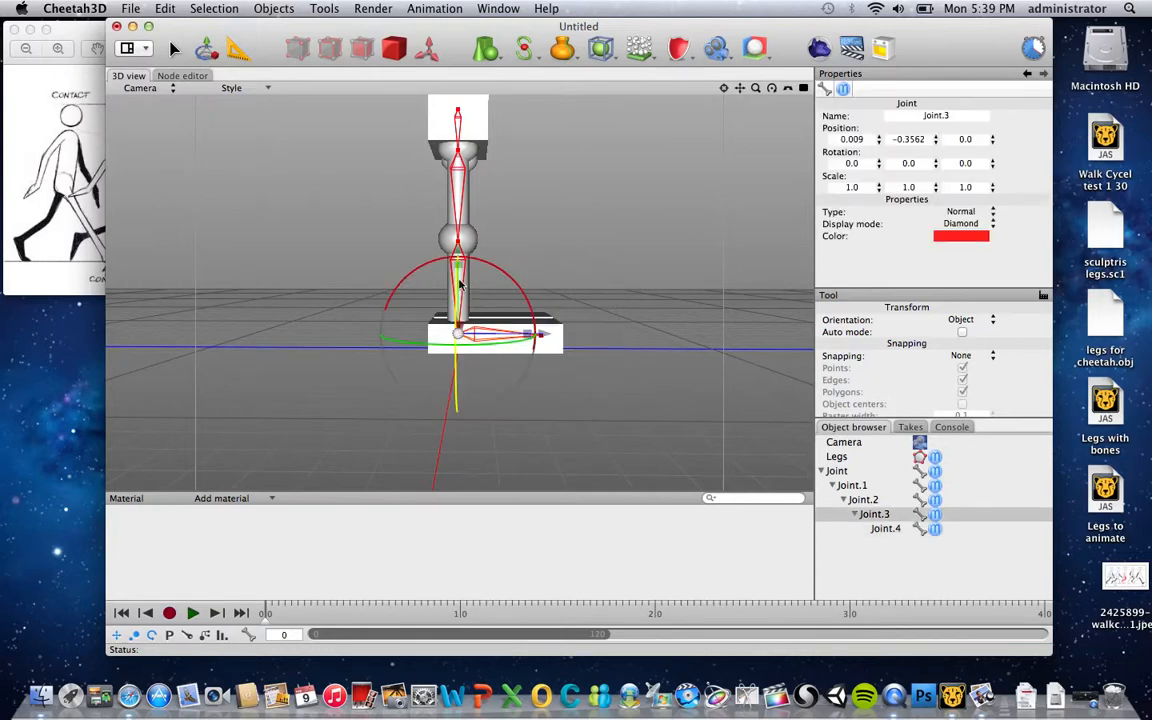
drag(459, 255, 459, 262)
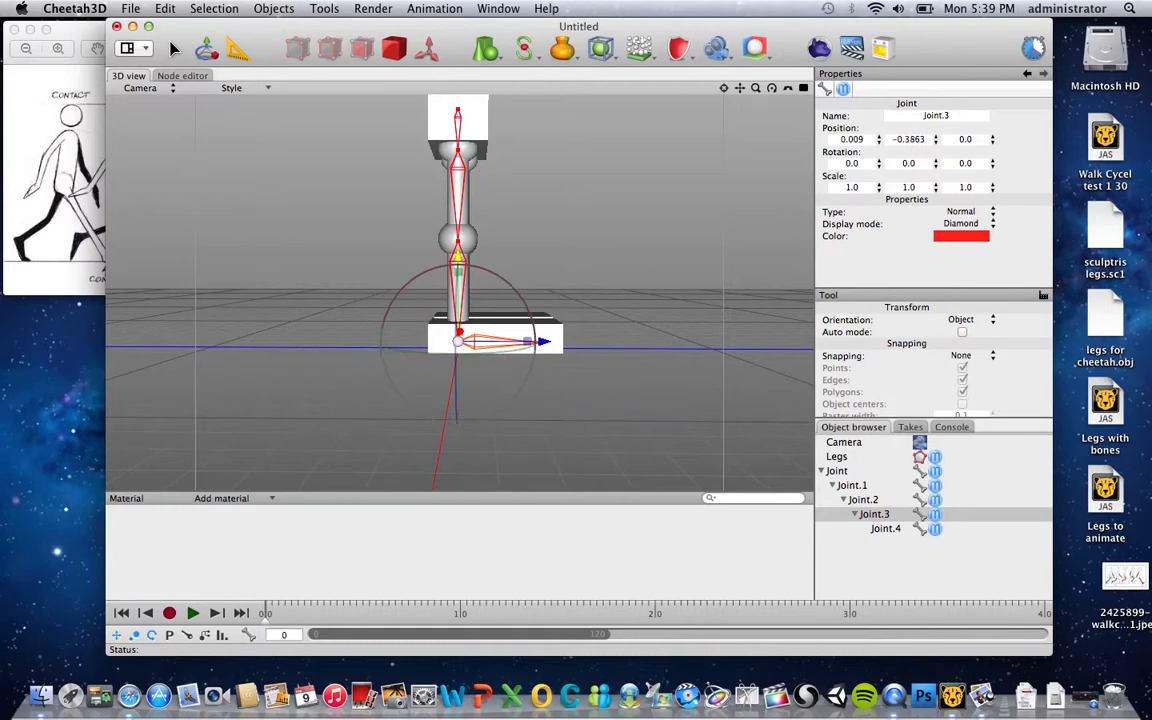
Place a joint with the Joint Tool in the pelvis block above the other leg
right_drag(600, 240, 506, 252)
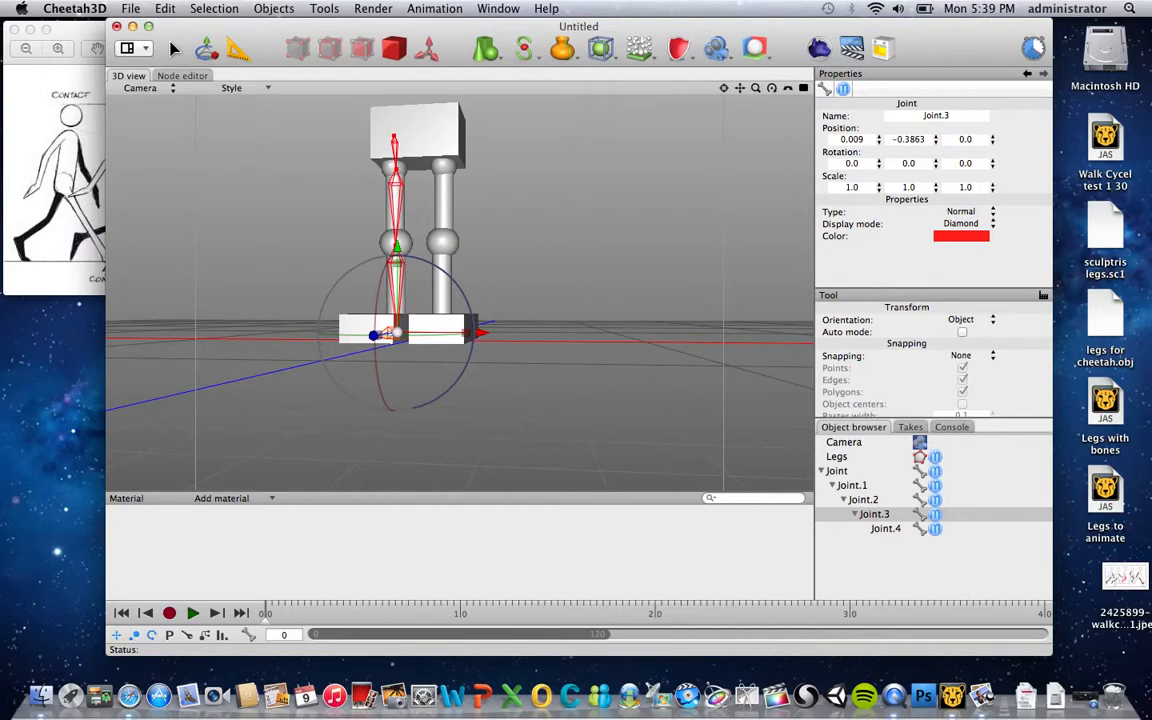
click(324, 8)
mouse_move(372, 43)
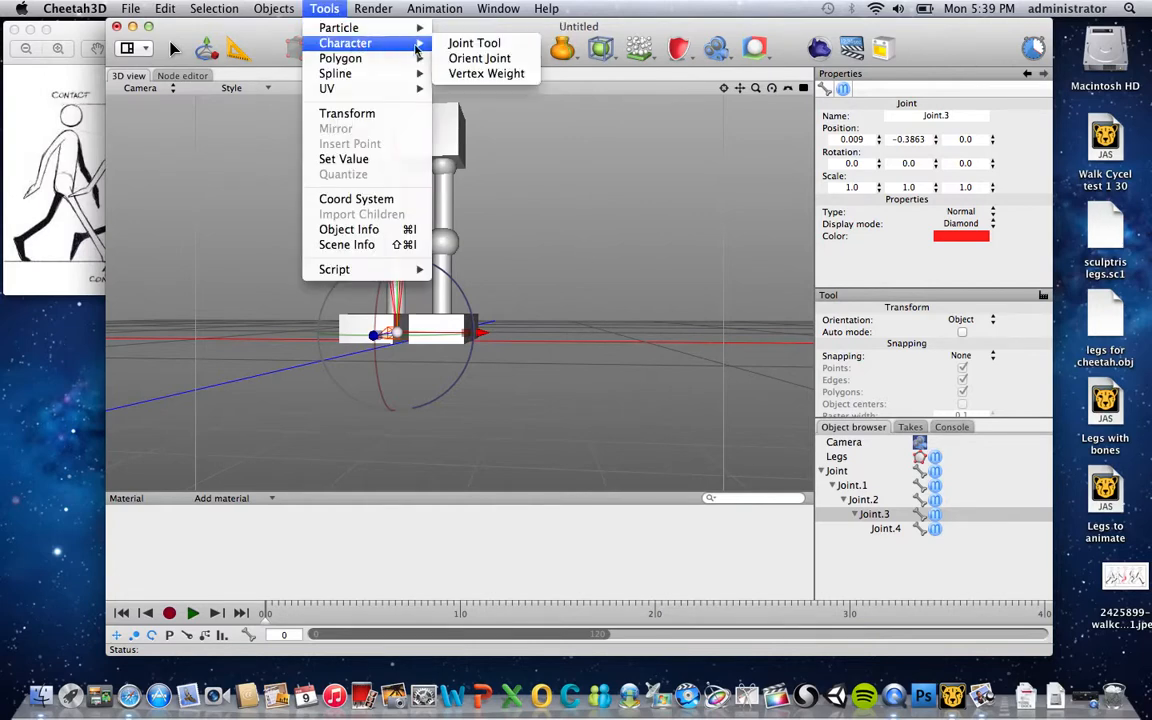
click(472, 43)
click(441, 142)
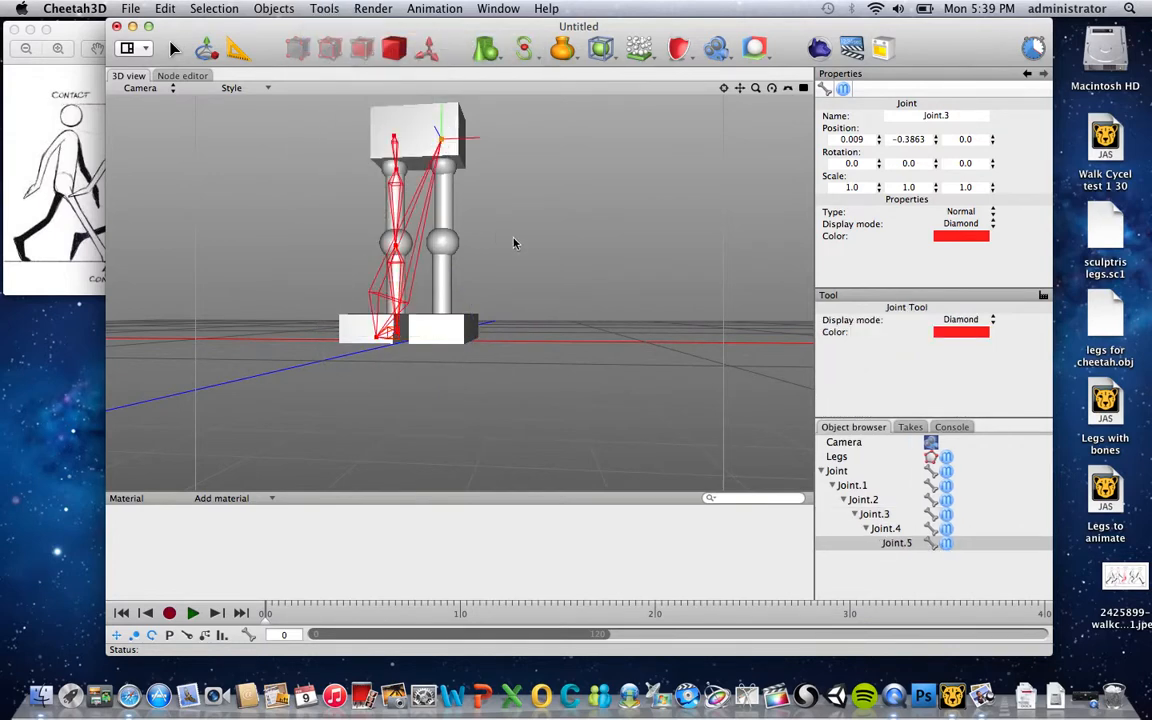
Delete the extra joint branching off the first leg's chain and restart the Joint Tool with the Legs object selected
key(Delete)
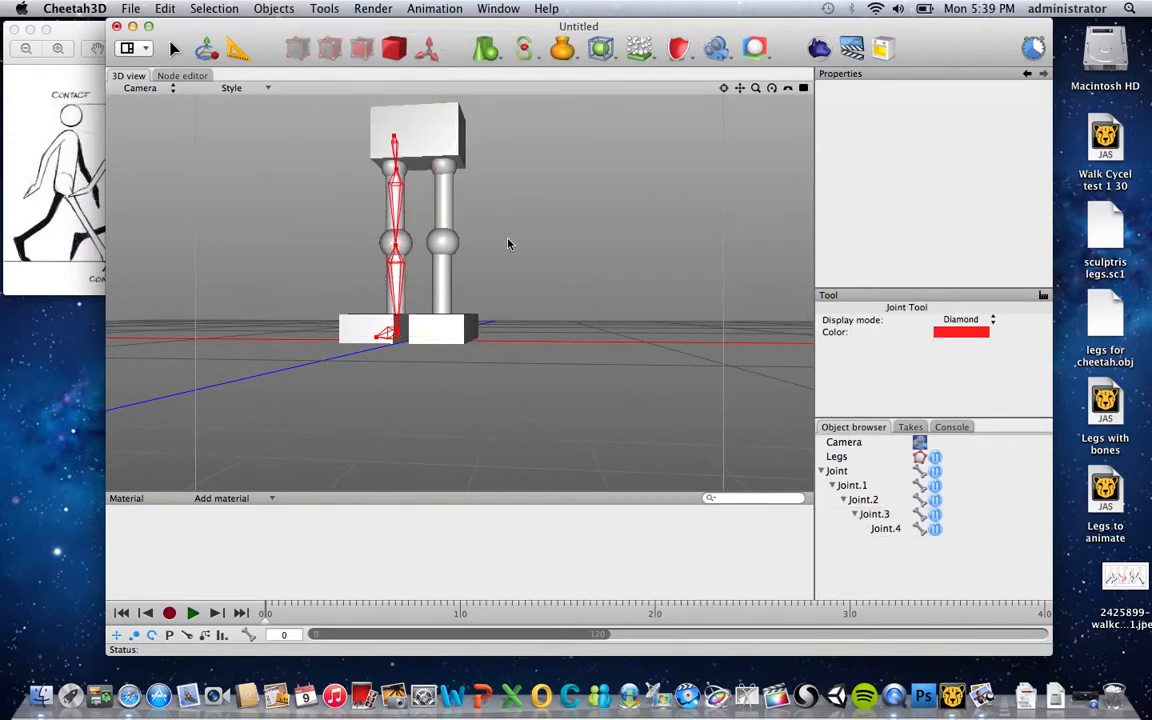
click(862, 458)
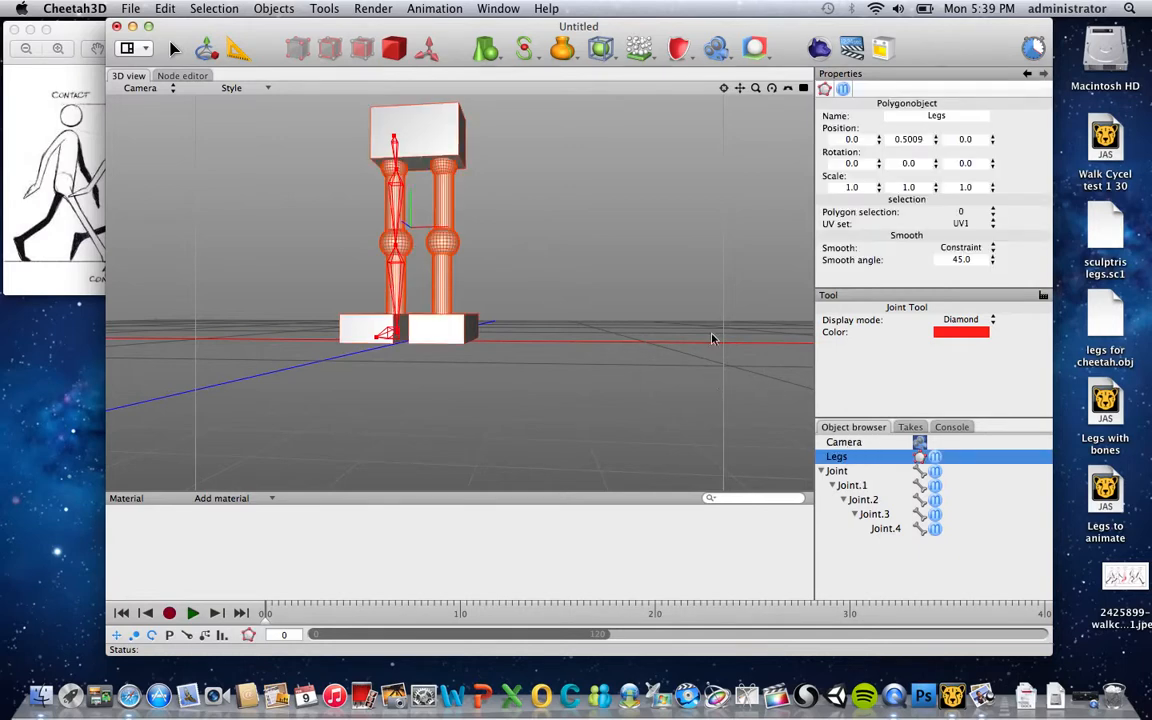
alt+drag(524, 174, 490, 183)
click(324, 8)
mouse_move(342, 30)
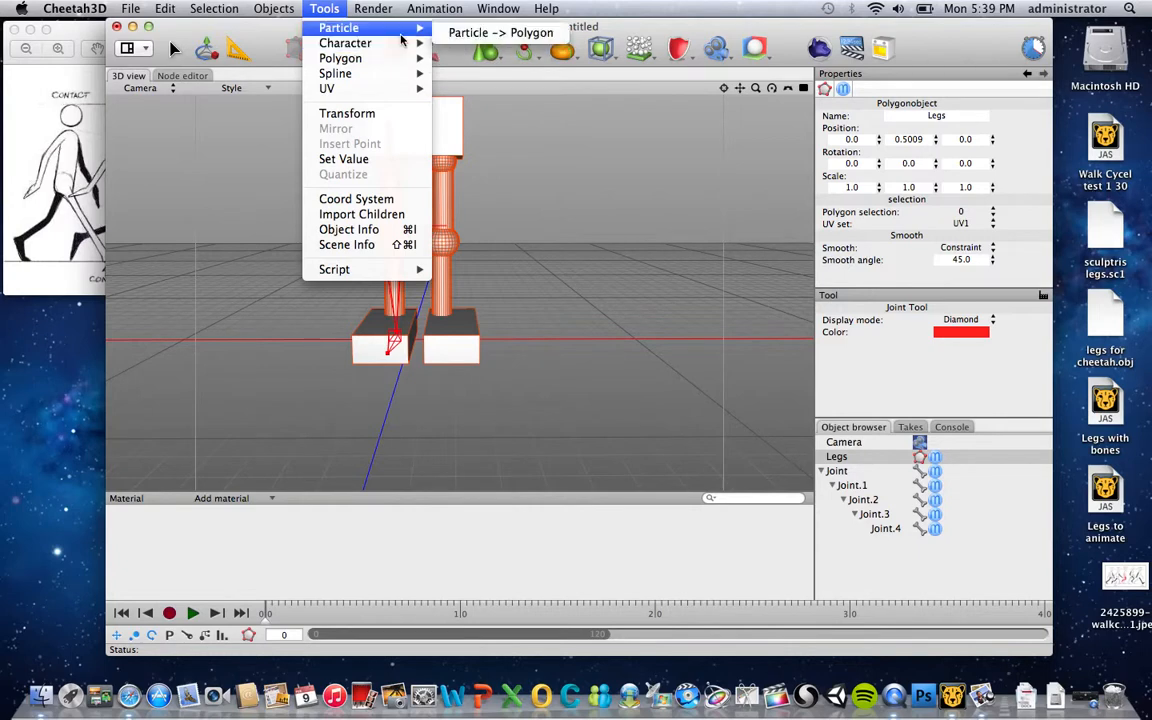
click(468, 42)
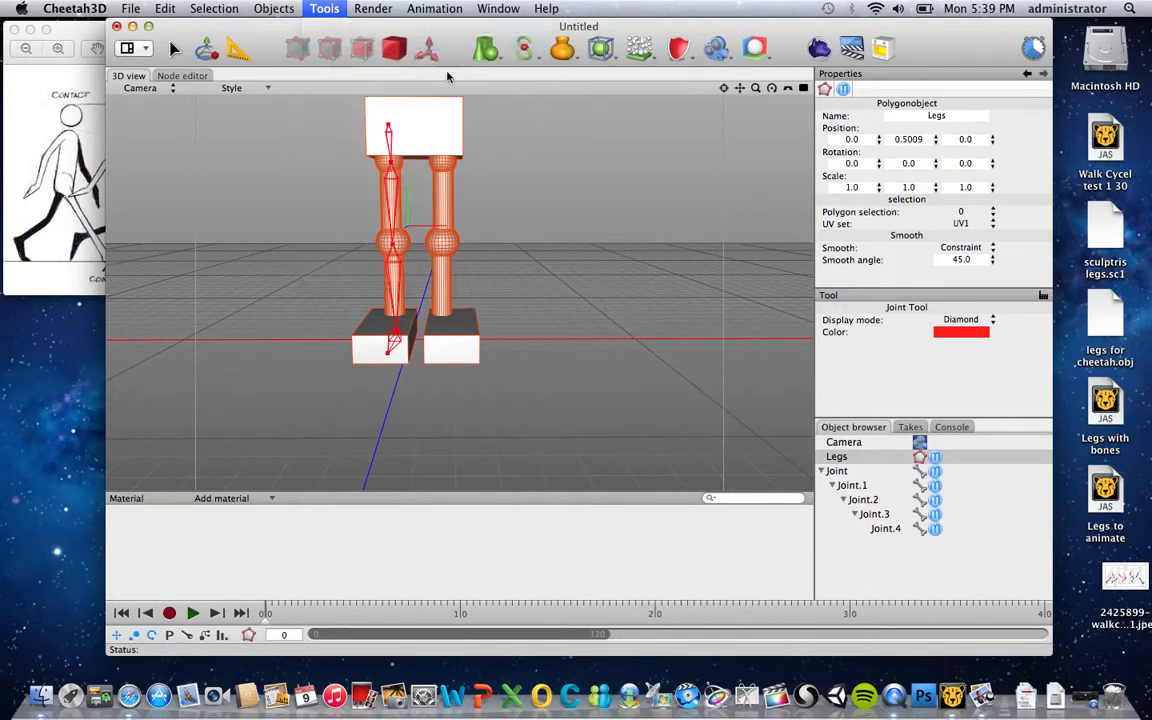
Place a separate chain of five joints along the other leg, from the pelvis block through hip, knee and ankle to the toe
click(443, 122)
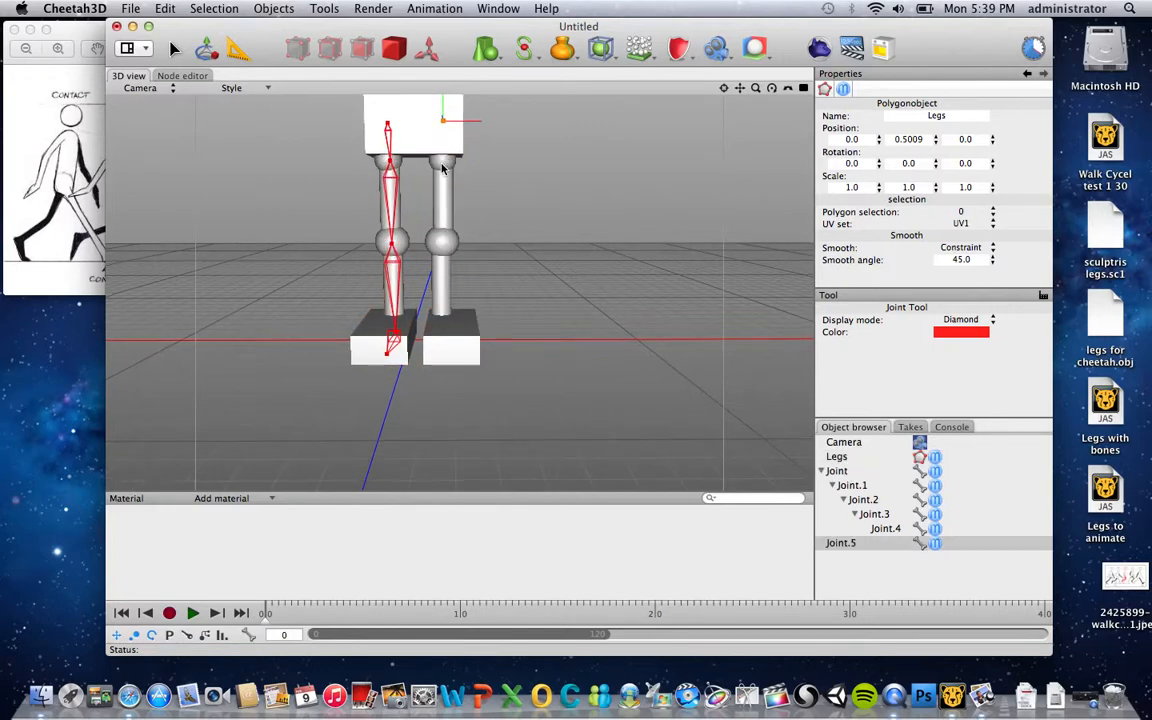
click(442, 161)
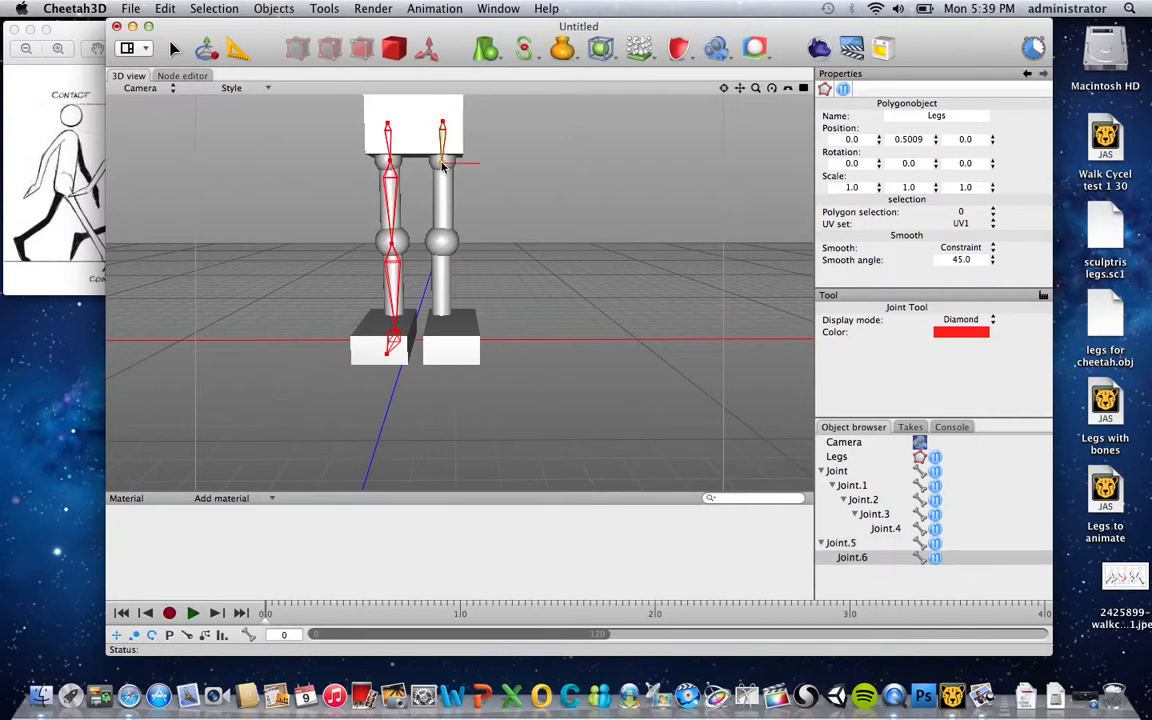
click(443, 242)
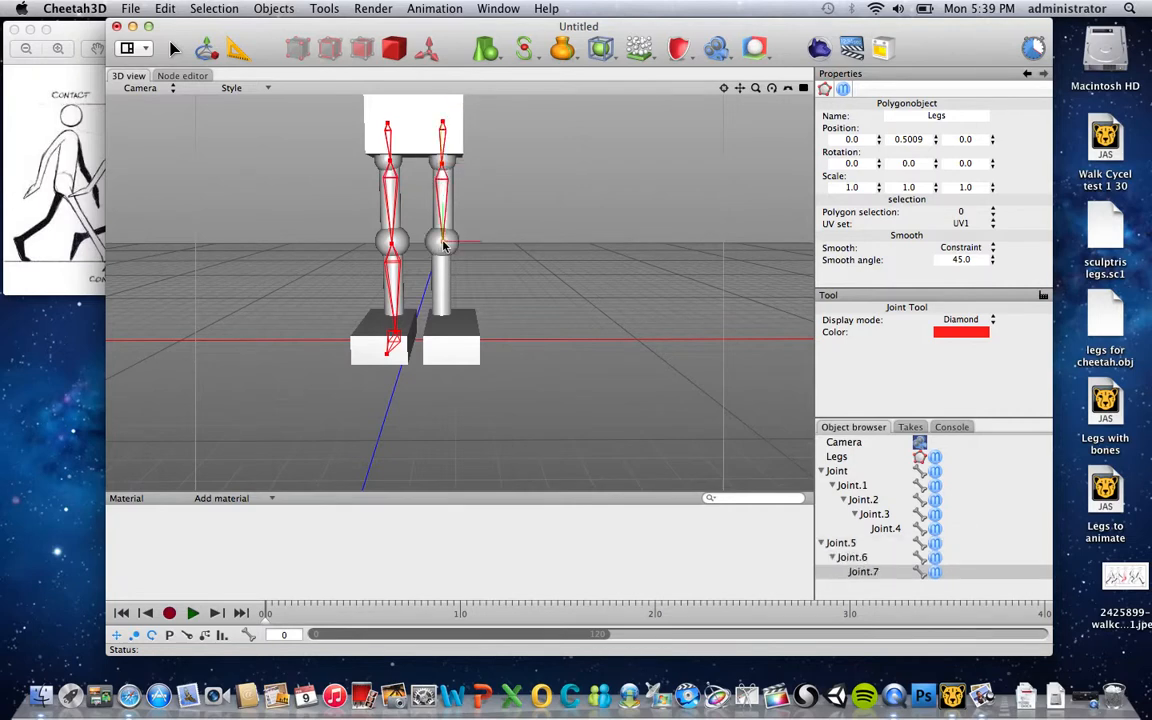
click(441, 328)
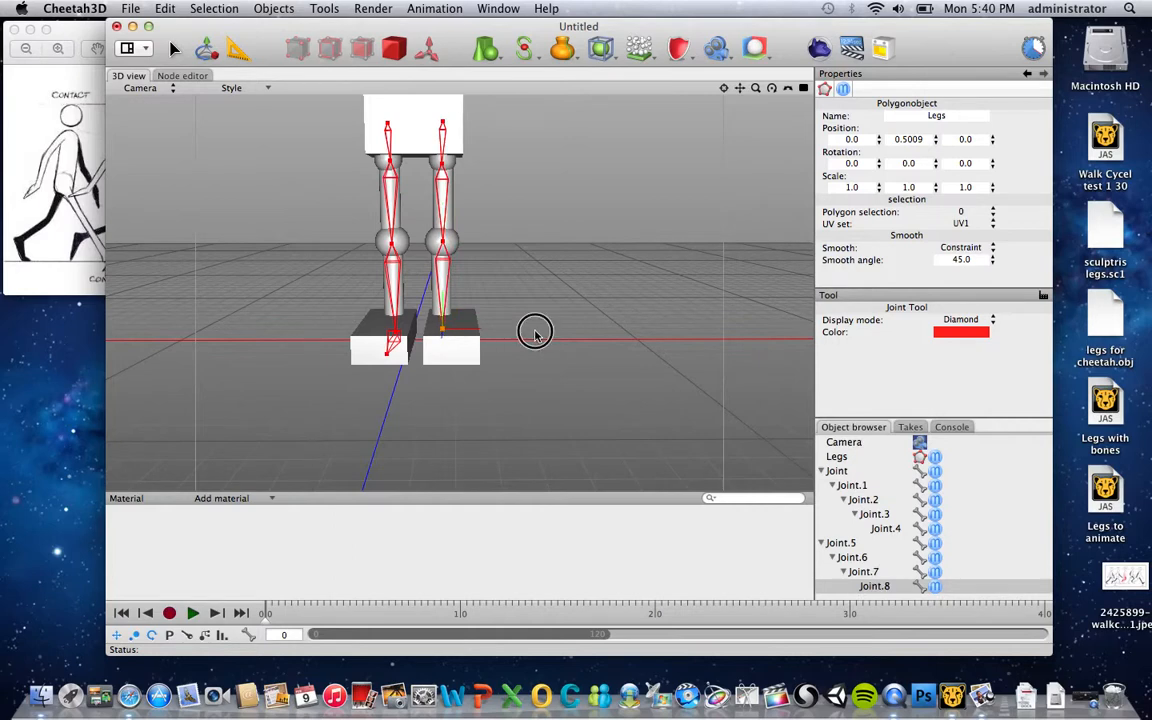
right_drag(521, 334, 386, 321)
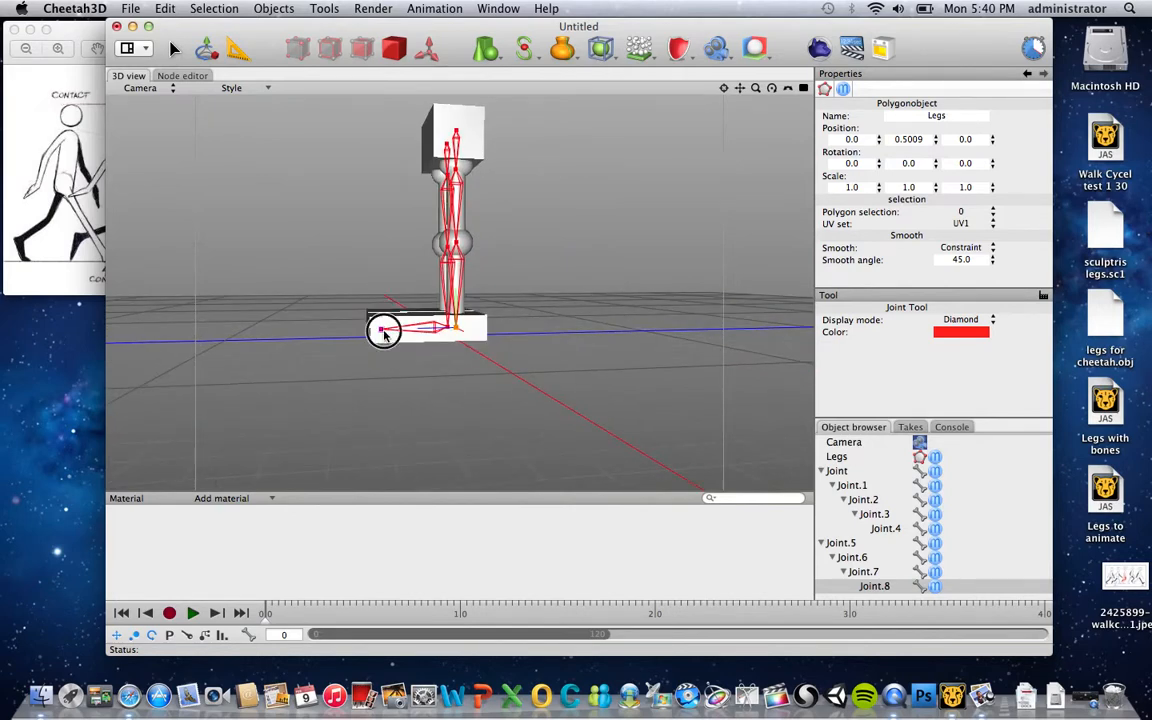
right_drag(584, 322, 674, 350)
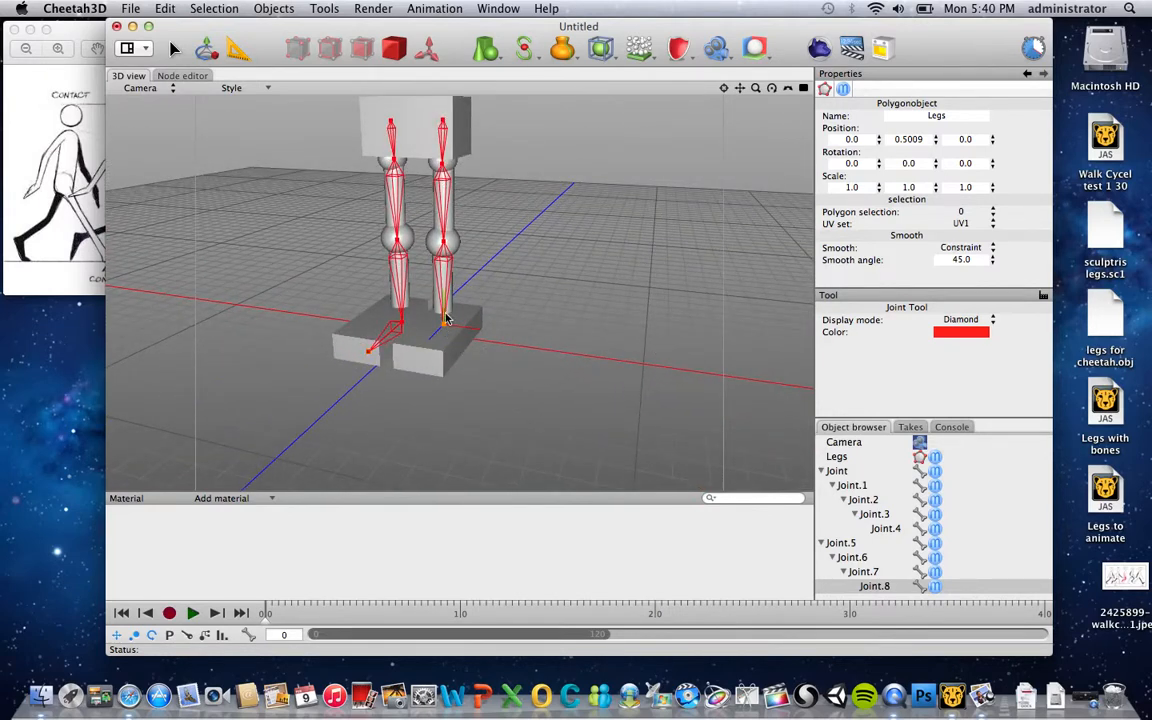
click(420, 367)
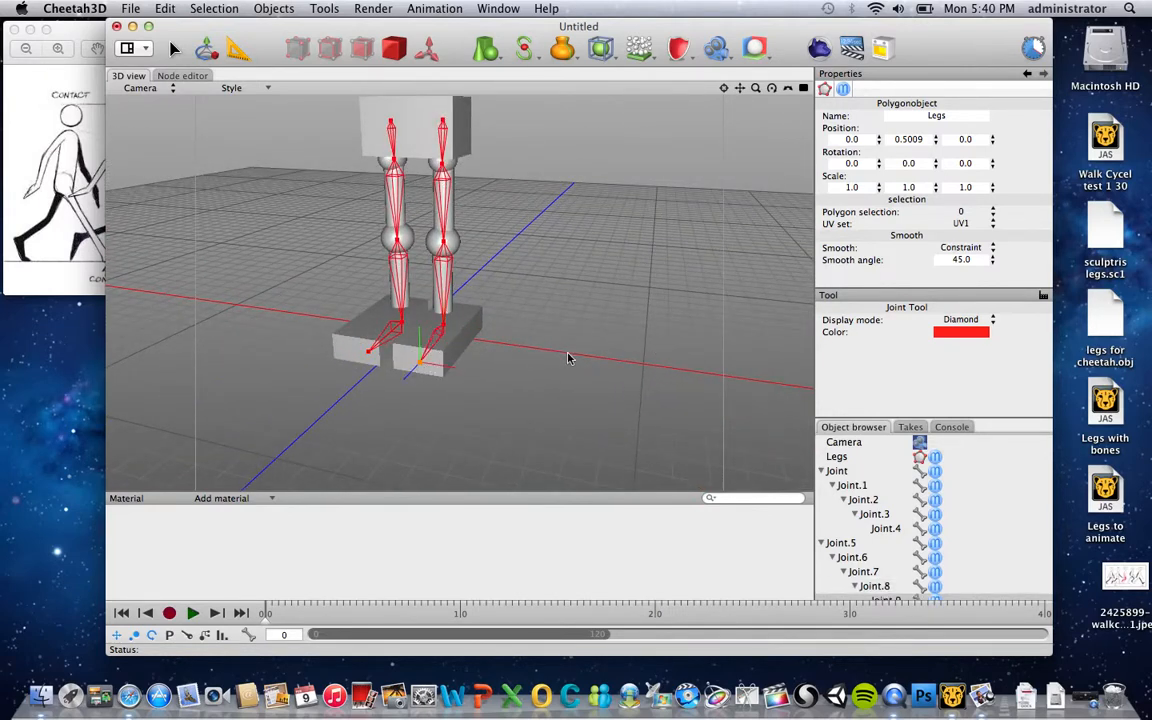
Scale the new toe joint to 1.0665 along Z with the Transform tool and move it roughly toward its foot block
right_drag(567, 359, 476, 313)
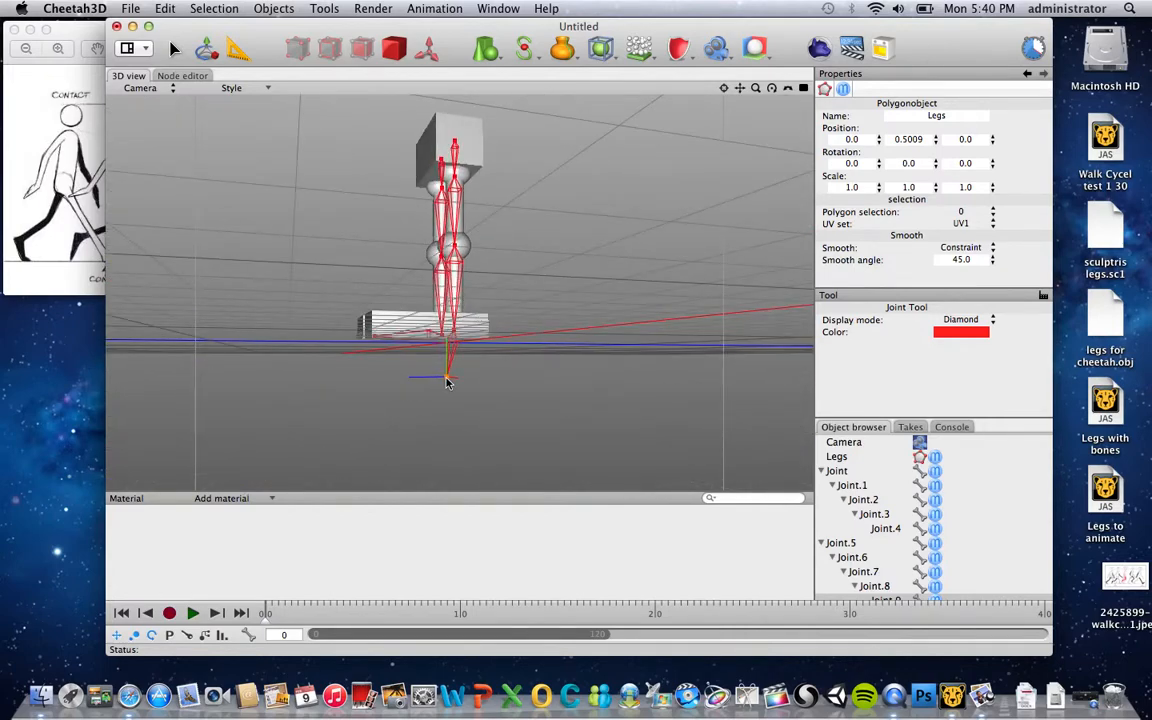
click(206, 55)
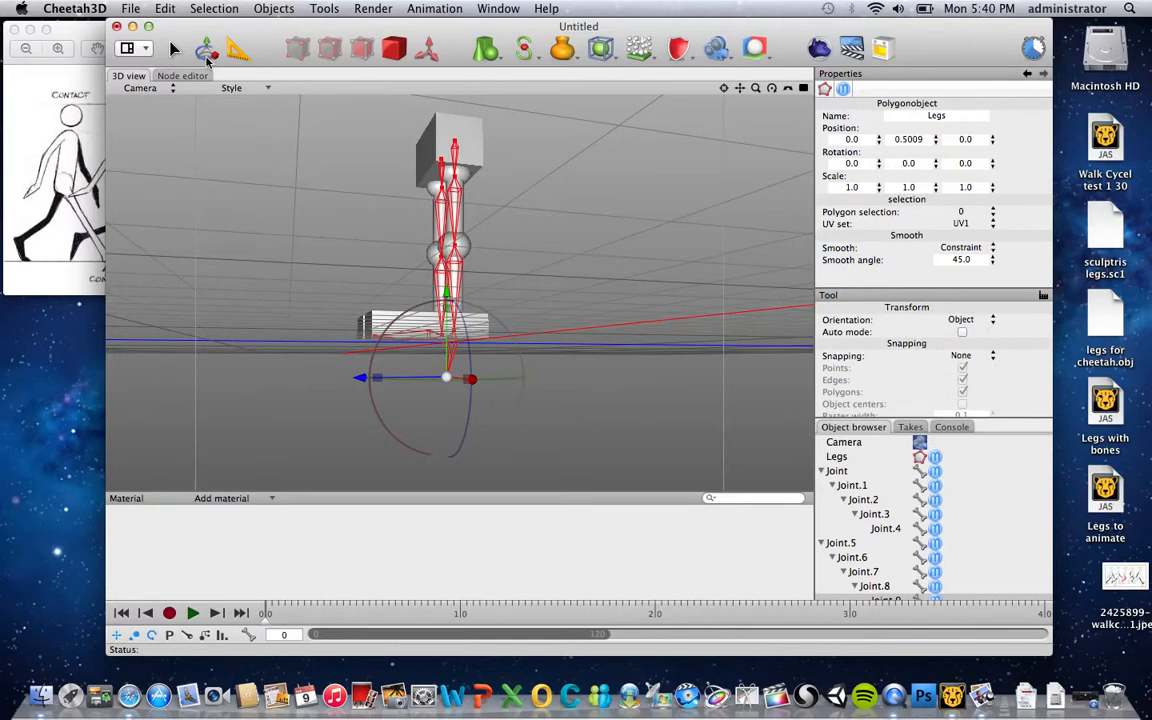
right_drag(548, 380, 588, 350)
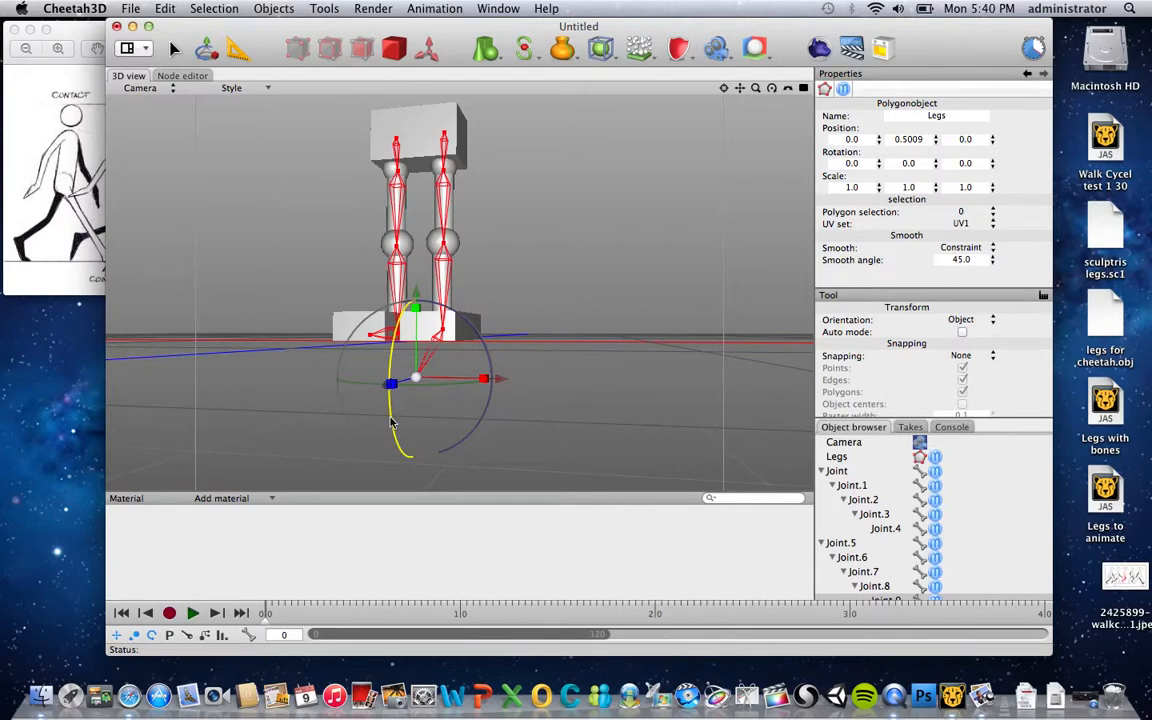
drag(388, 384, 376, 388)
drag(502, 380, 530, 386)
click(532, 337)
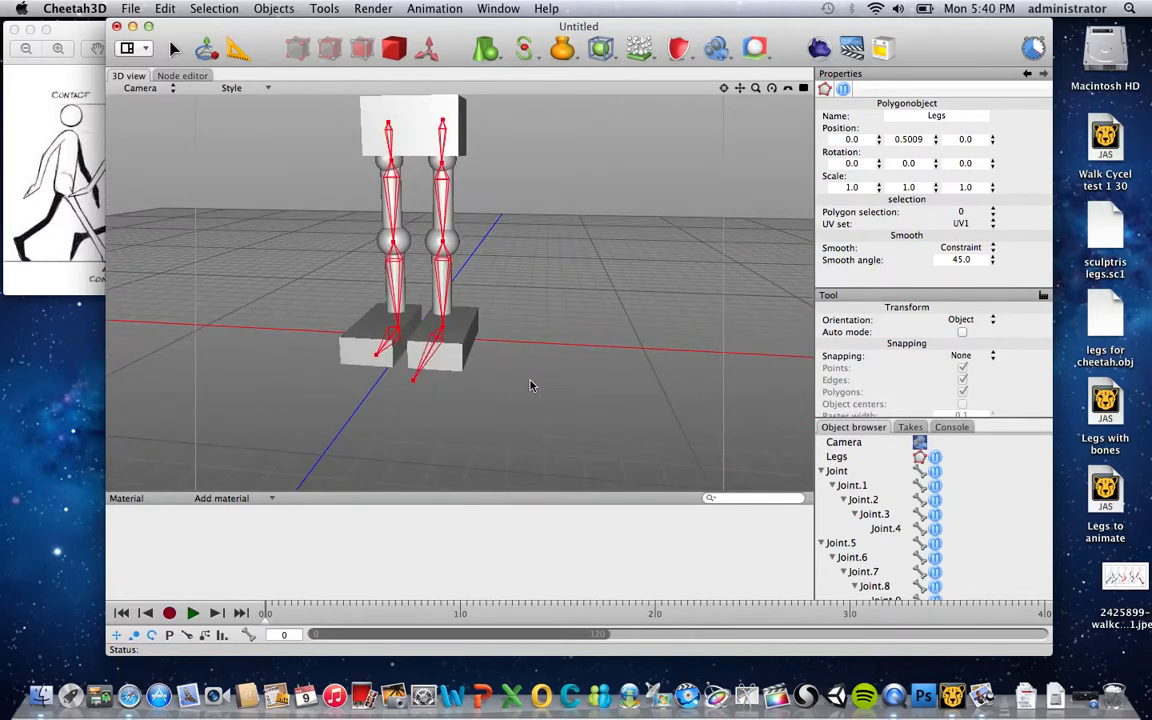
click(415, 384)
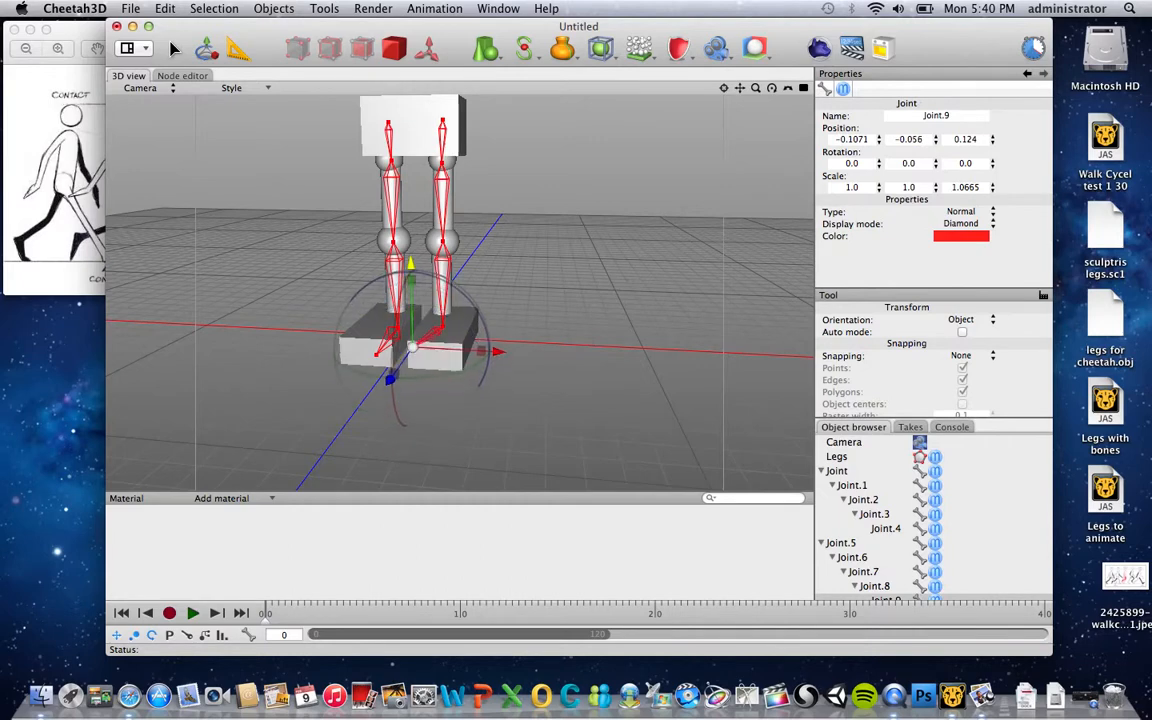
drag(497, 351, 522, 353)
drag(437, 268, 436, 280)
Shift the new toe joint within its foot block to an X position of 0.0328 and a Z position of 0.2798
alt+drag(546, 322, 429, 188)
alt+drag(487, 215, 306, 272)
drag(410, 214, 414, 204)
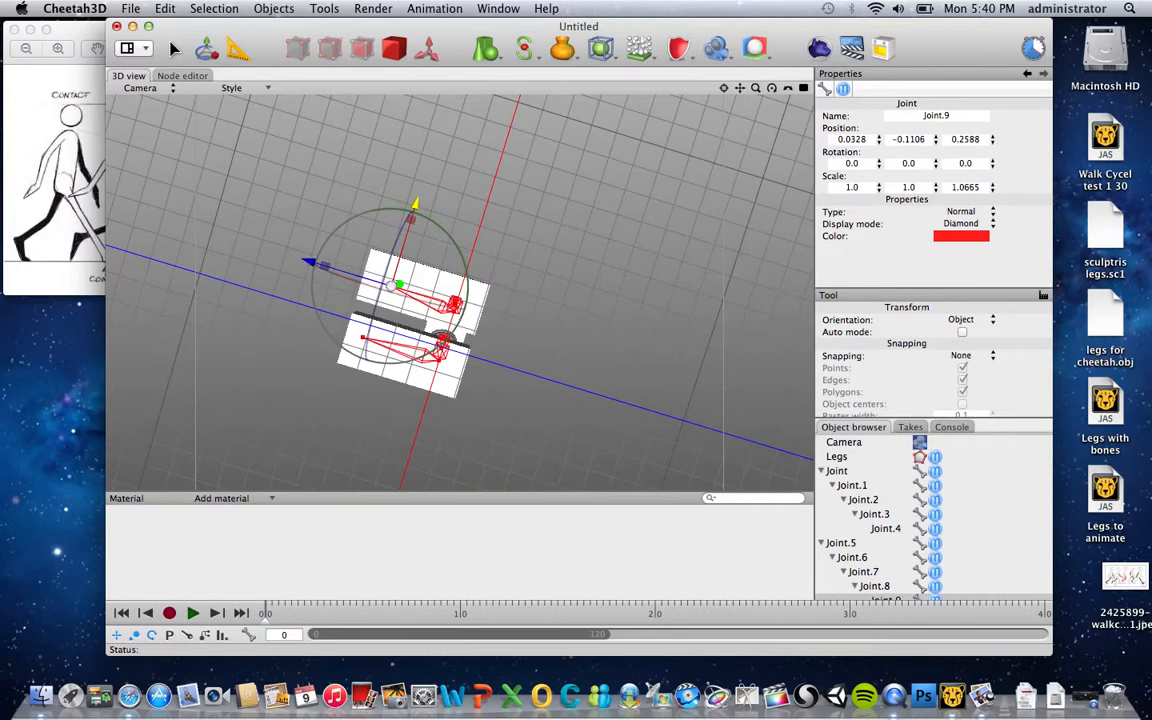
drag(310, 262, 301, 260)
Raise the new toe joint into the foot block to a Y position of -0.0111
middle_drag(597, 240, 692, 384)
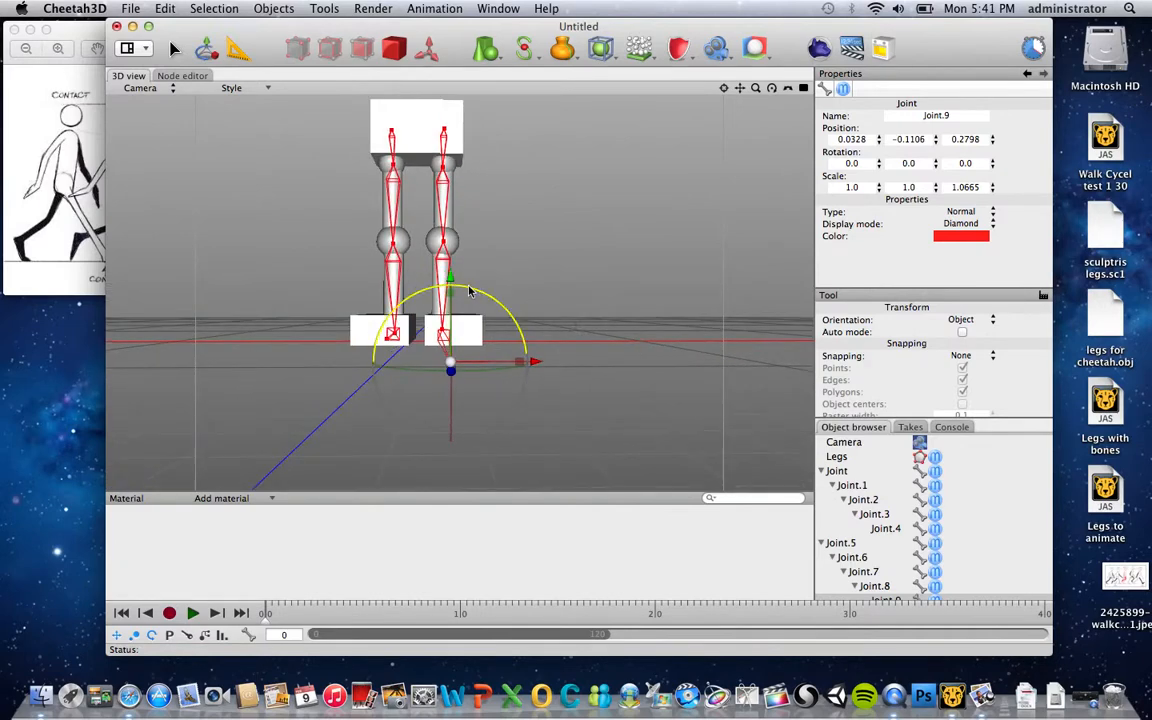
drag(450, 277, 450, 250)
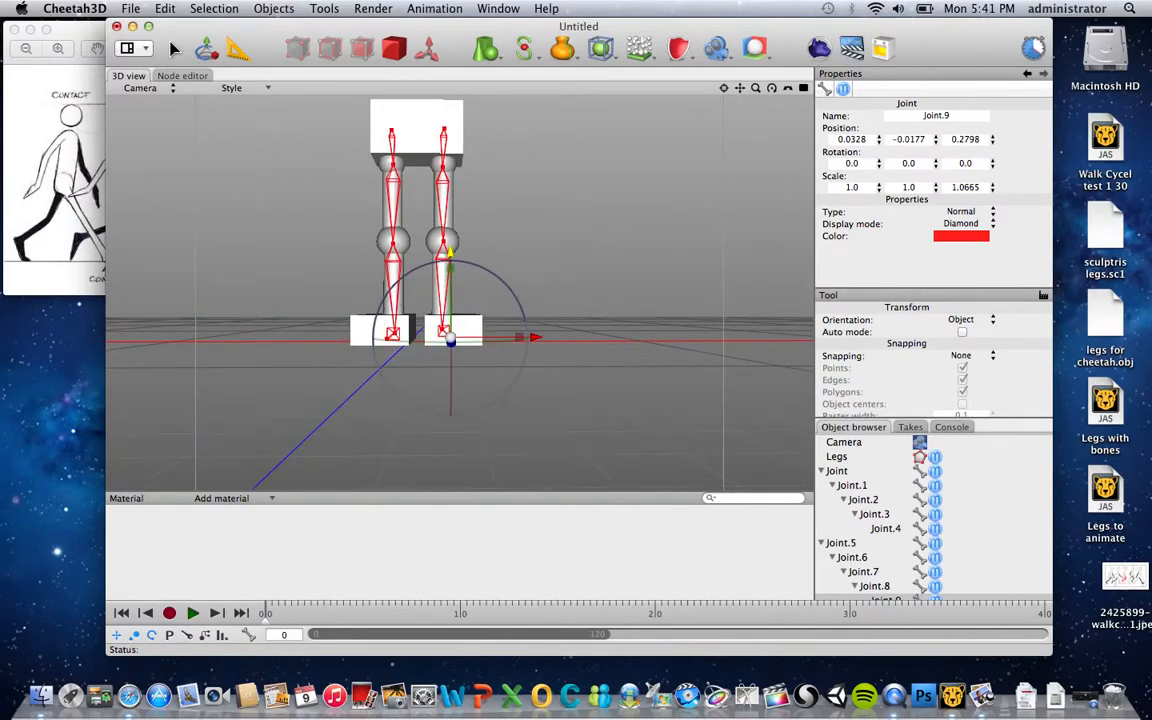
middle_drag(561, 292, 391, 252)
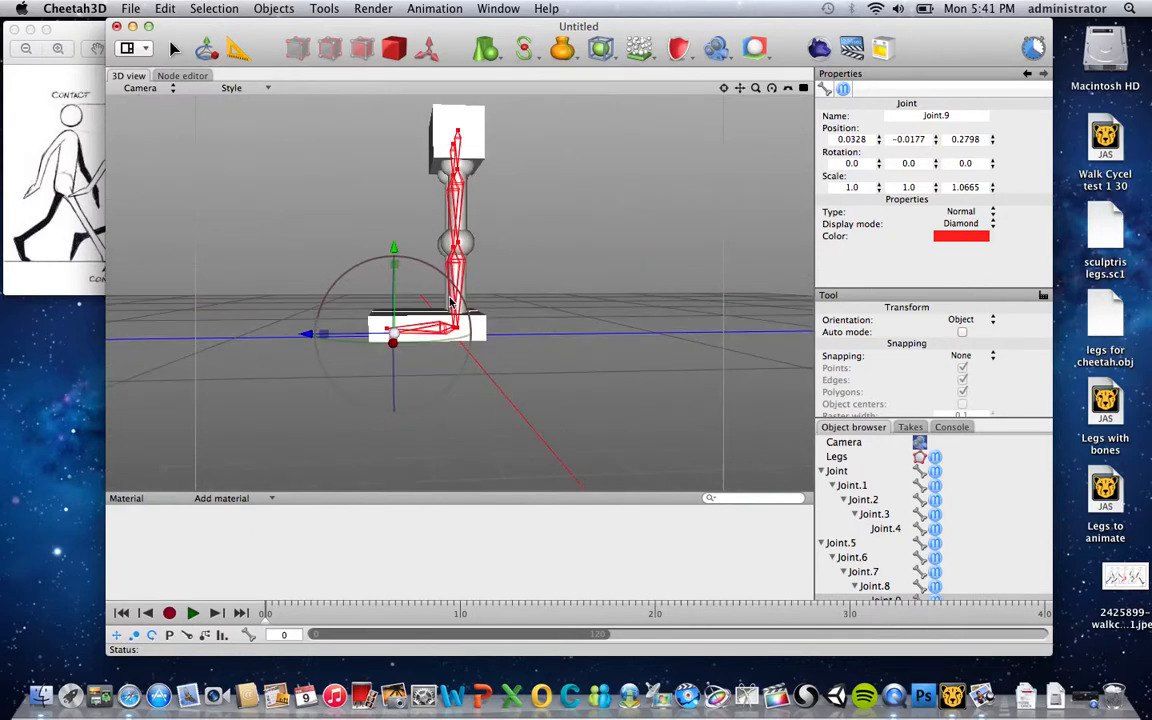
drag(394, 249, 394, 247)
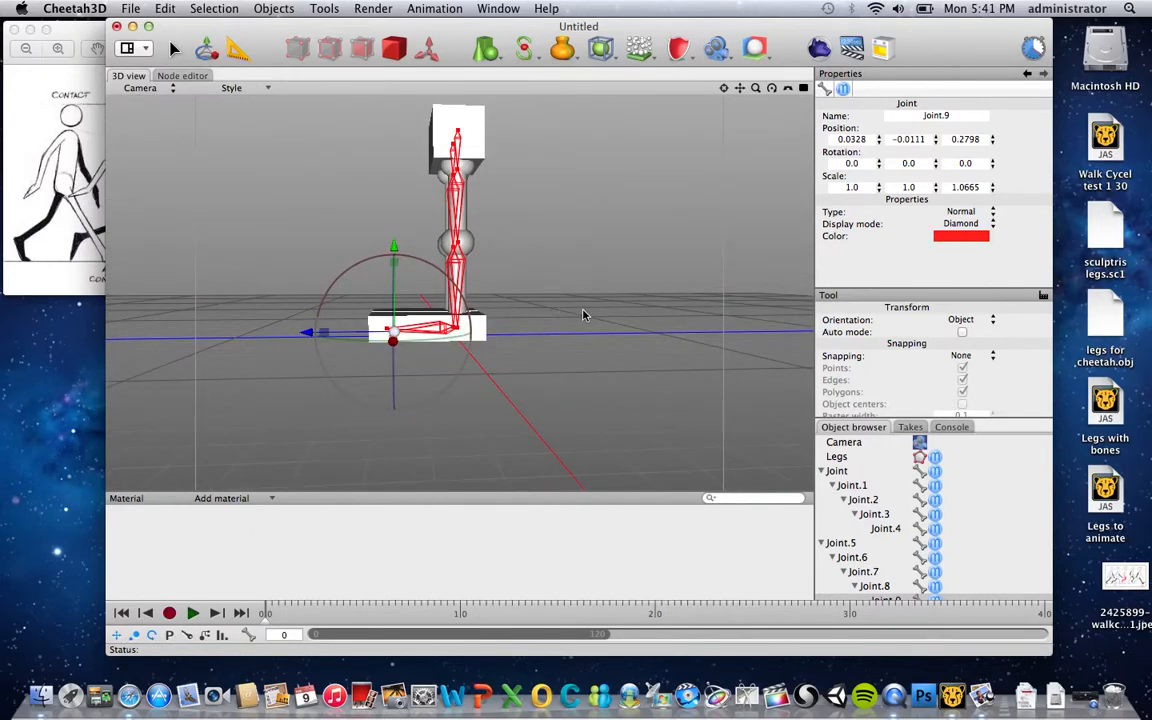
Collapse both joint chains in the object hierarchy and move the Joint.5 chain above the Joint chain
click(838, 472)
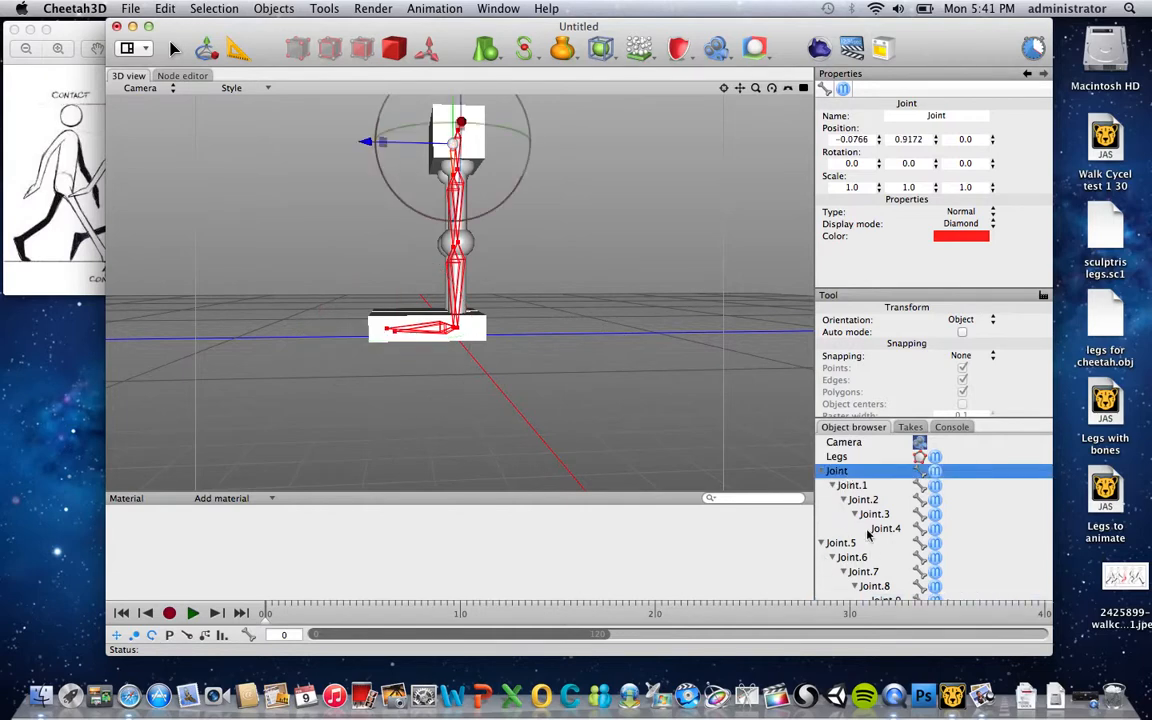
click(821, 471)
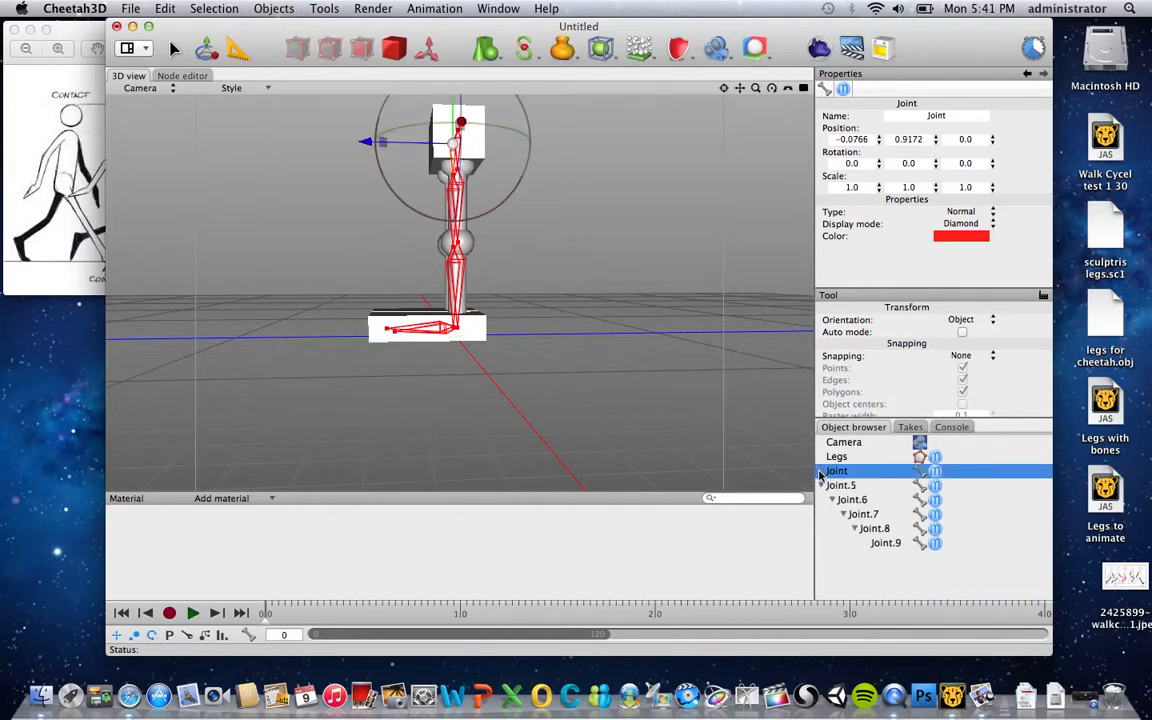
click(819, 486)
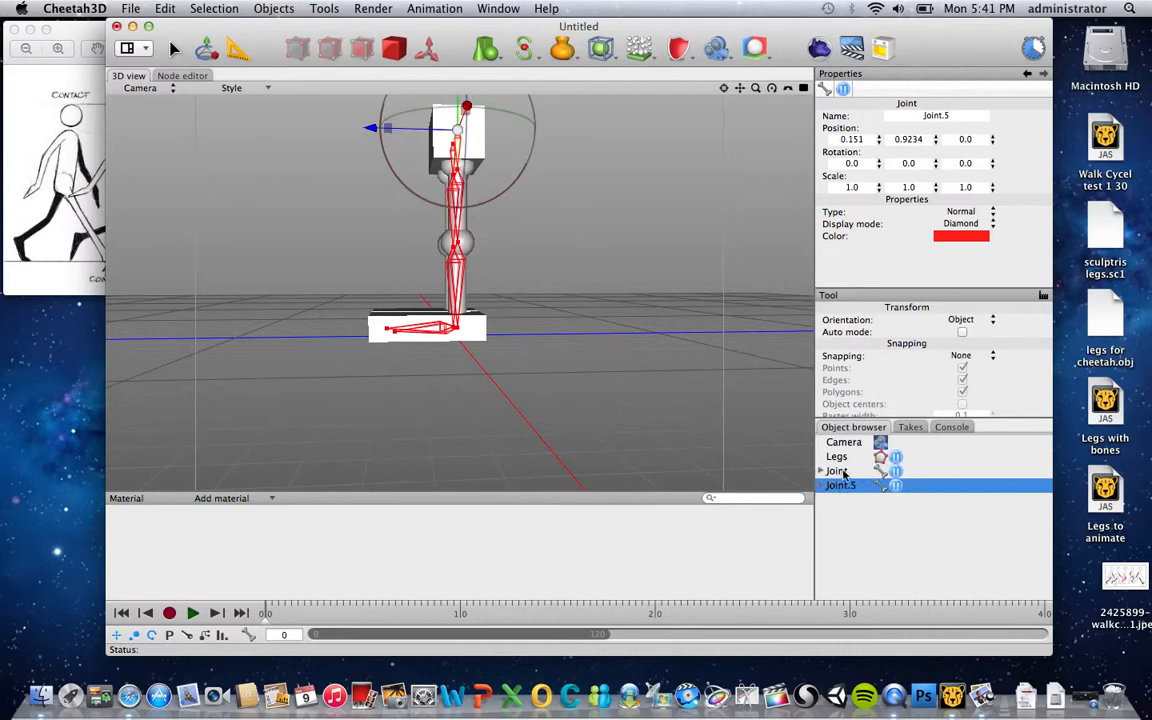
mouse_move(838, 486)
mouse_down()
mouse_move(855, 472)
mouse_move(830, 470)
mouse_up()
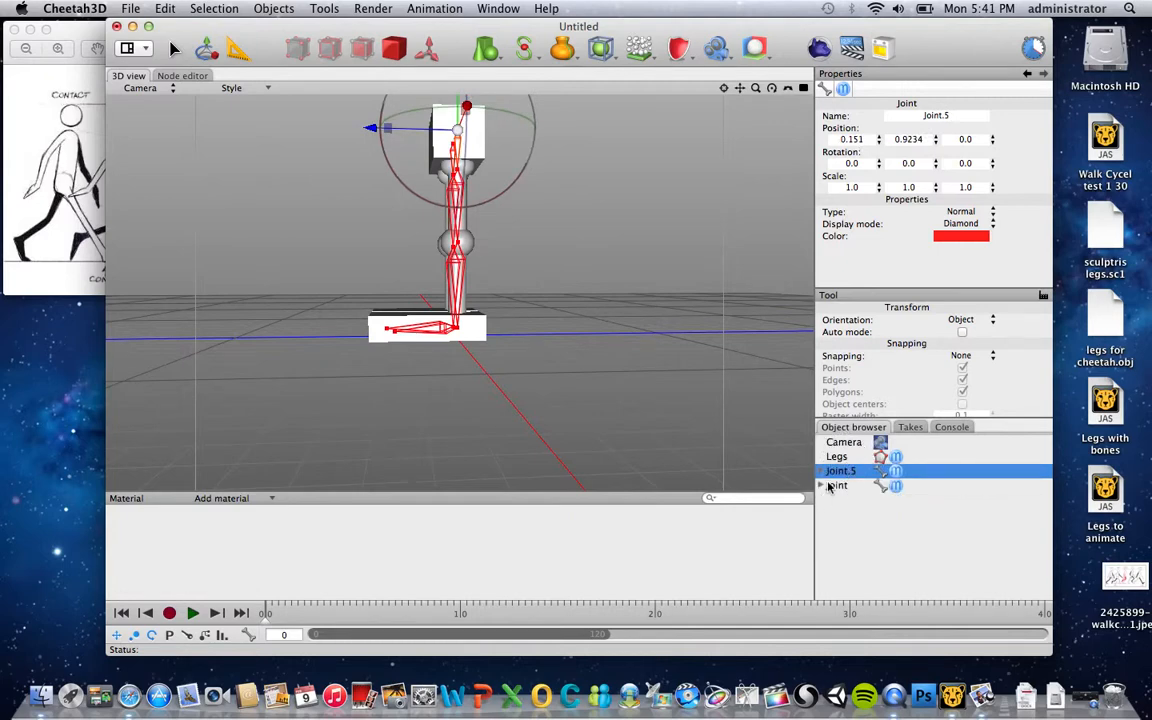
Expand the first leg's joint chain and rename its root joint to "leg R"
click(821, 486)
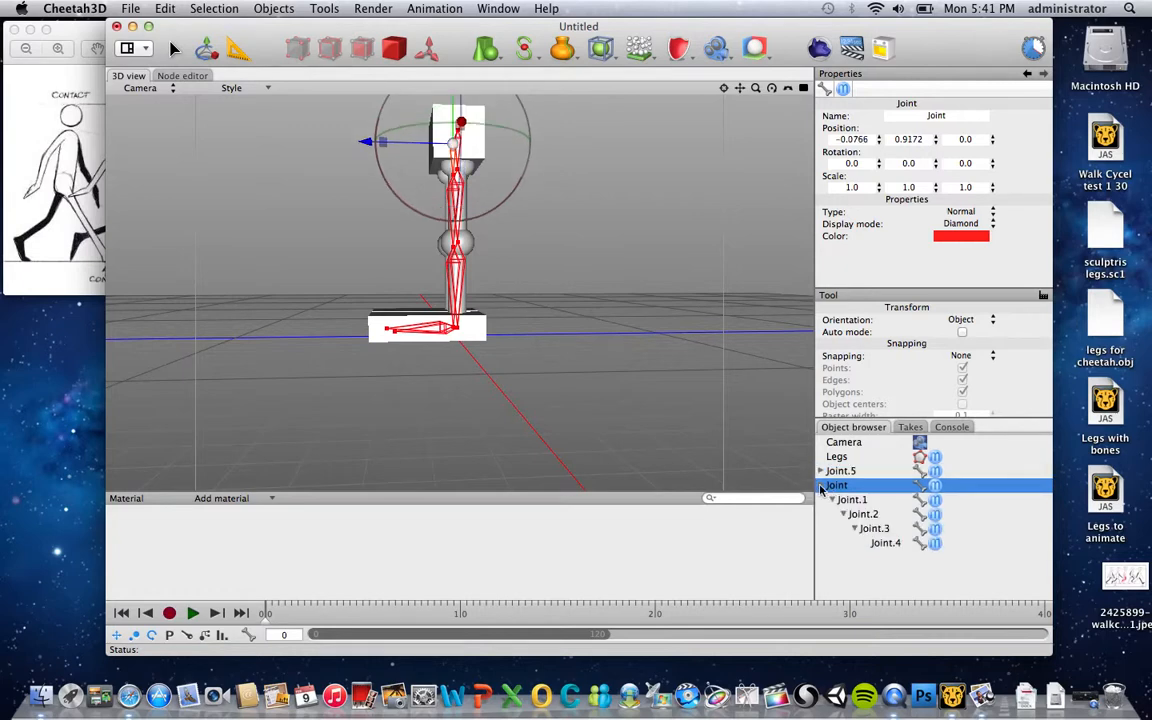
right_drag(660, 411, 770, 435)
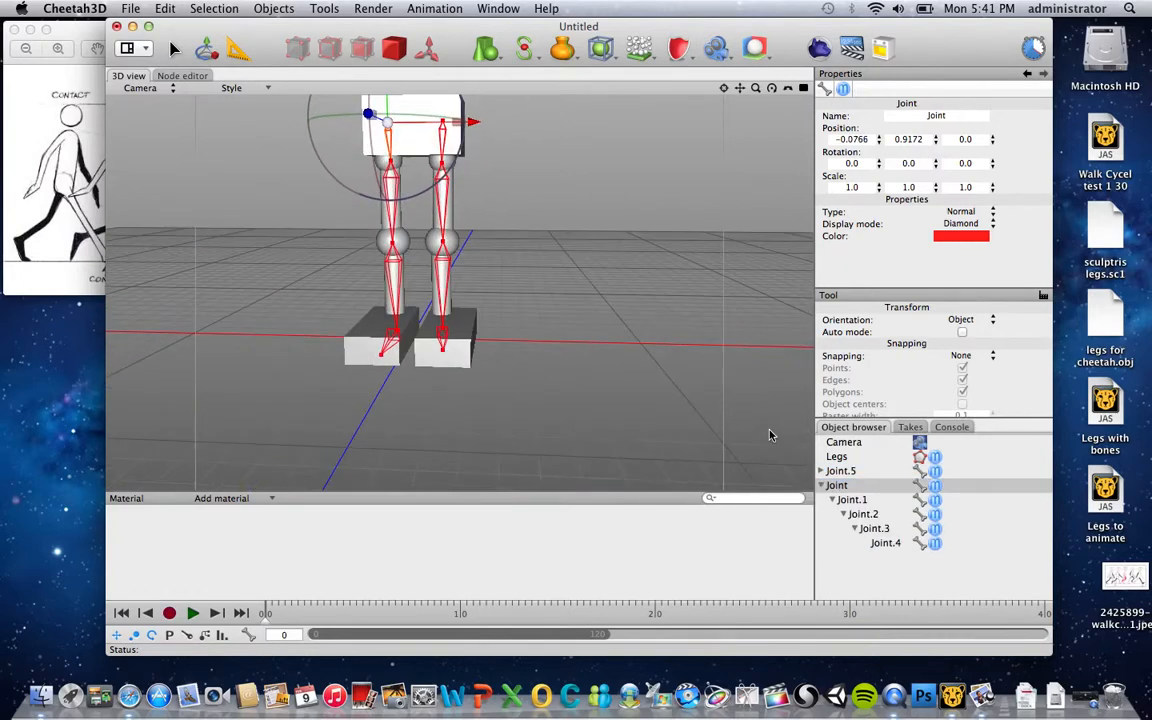
double_click(838, 485)
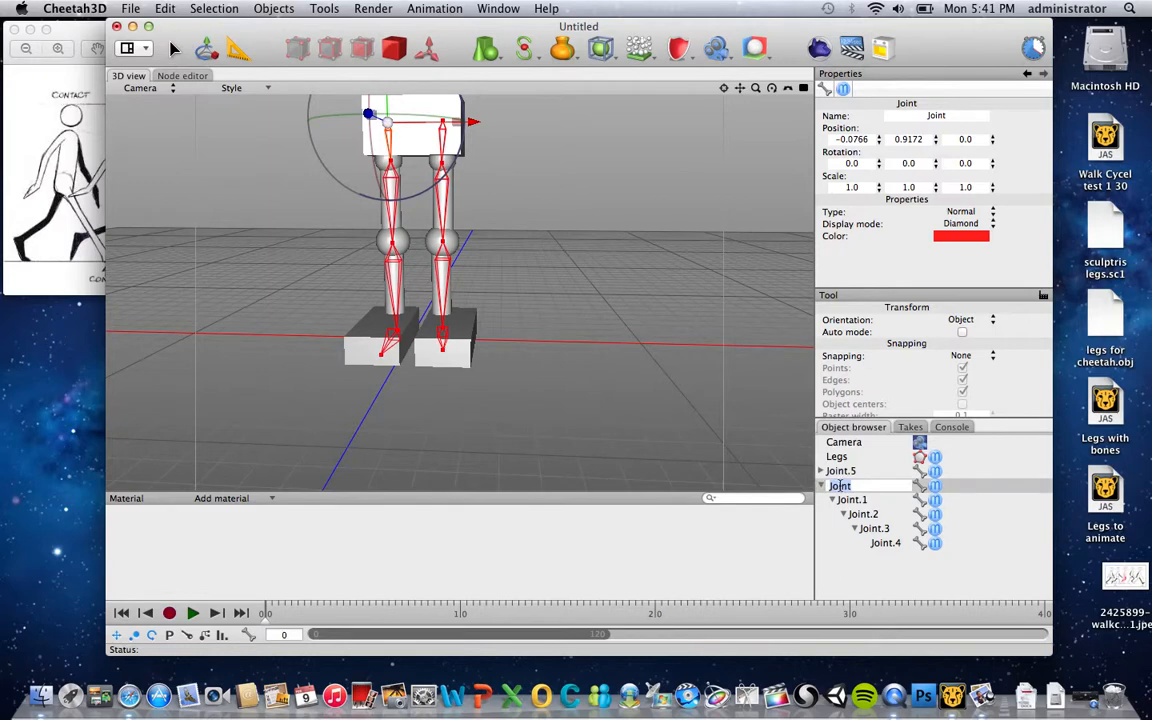
key(Return)
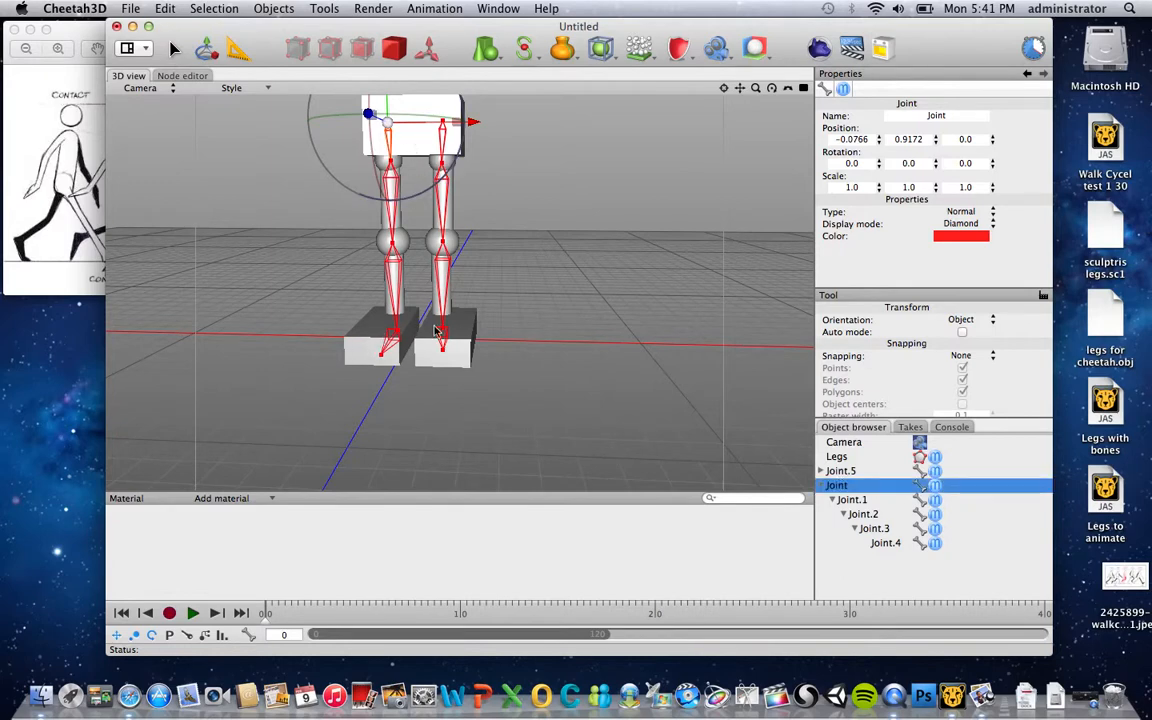
double_click(830, 485)
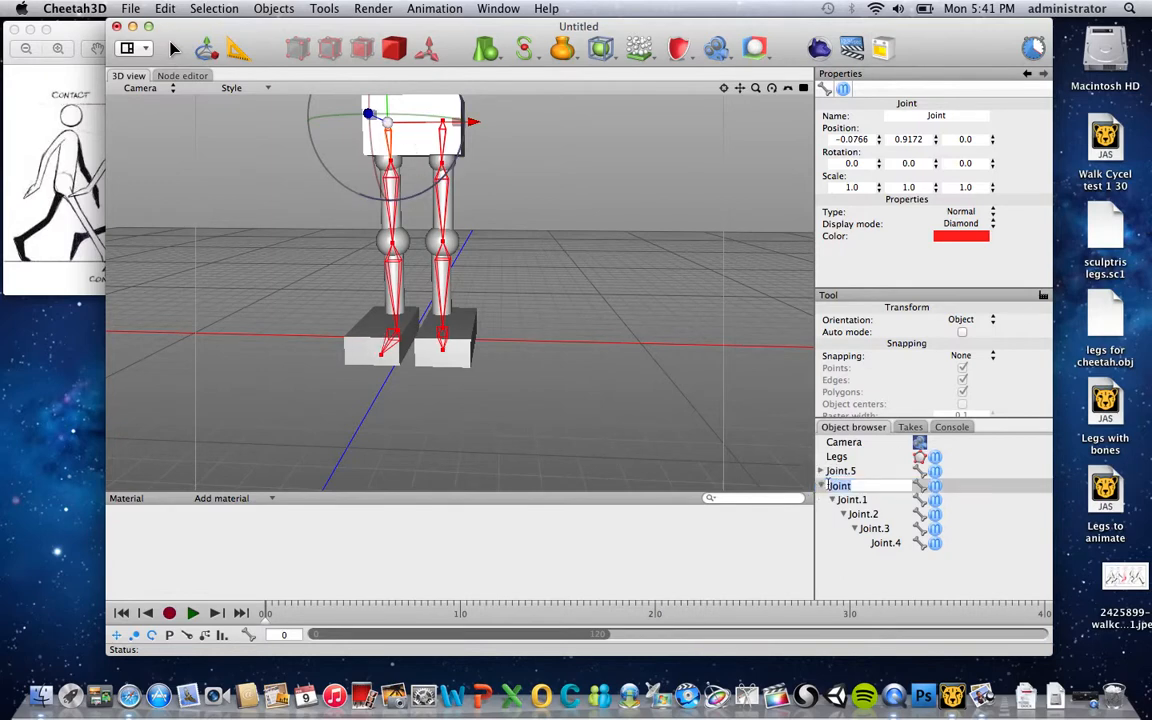
key(BackSpace)
key(Return)
click(843, 501)
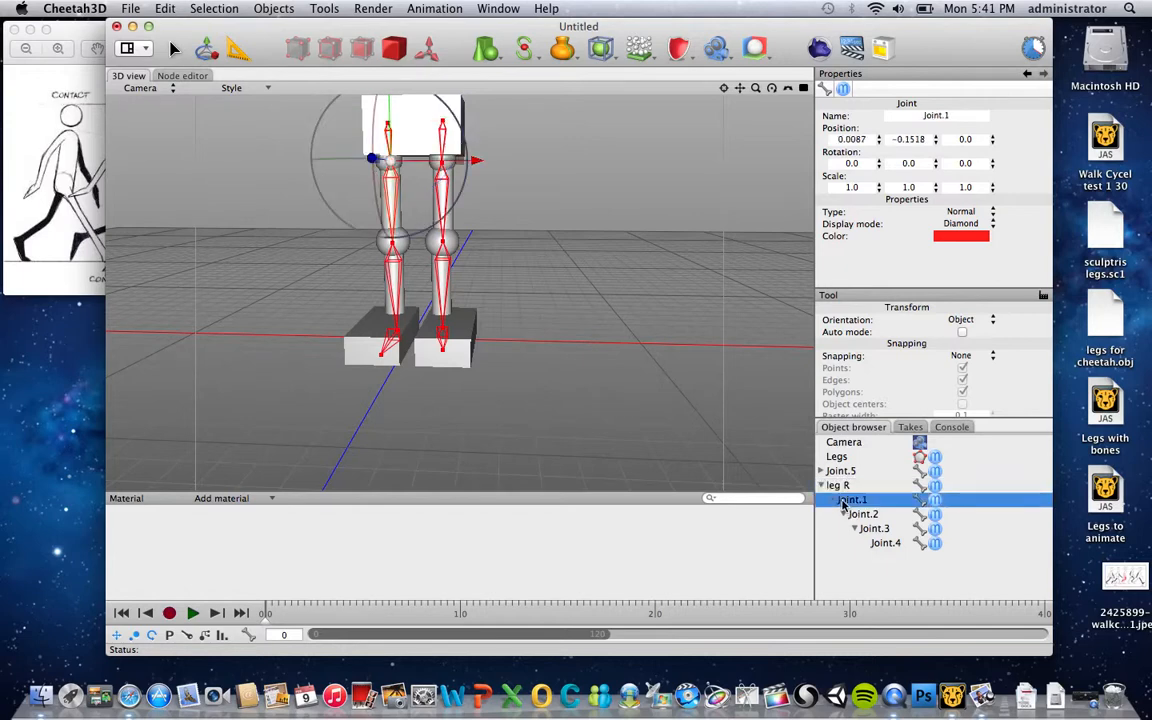
click(847, 487)
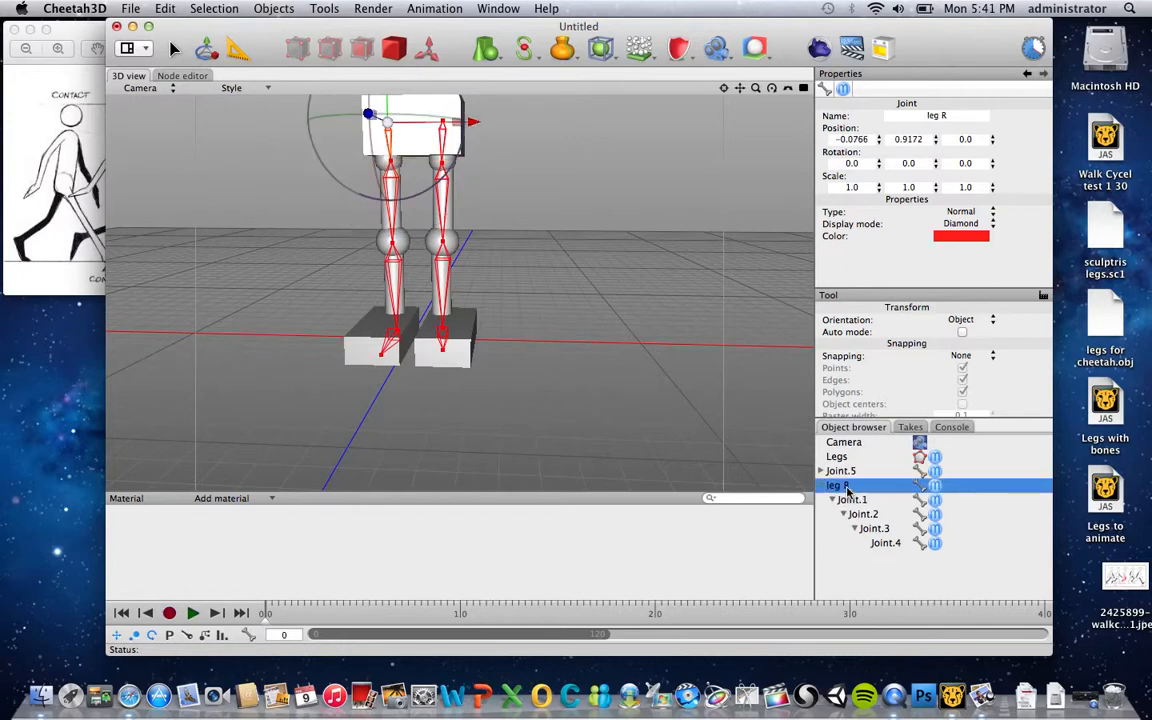
In the leg R chain, rename Joint.1 to "hip" and Joint.2 to "knee r"
click(857, 502)
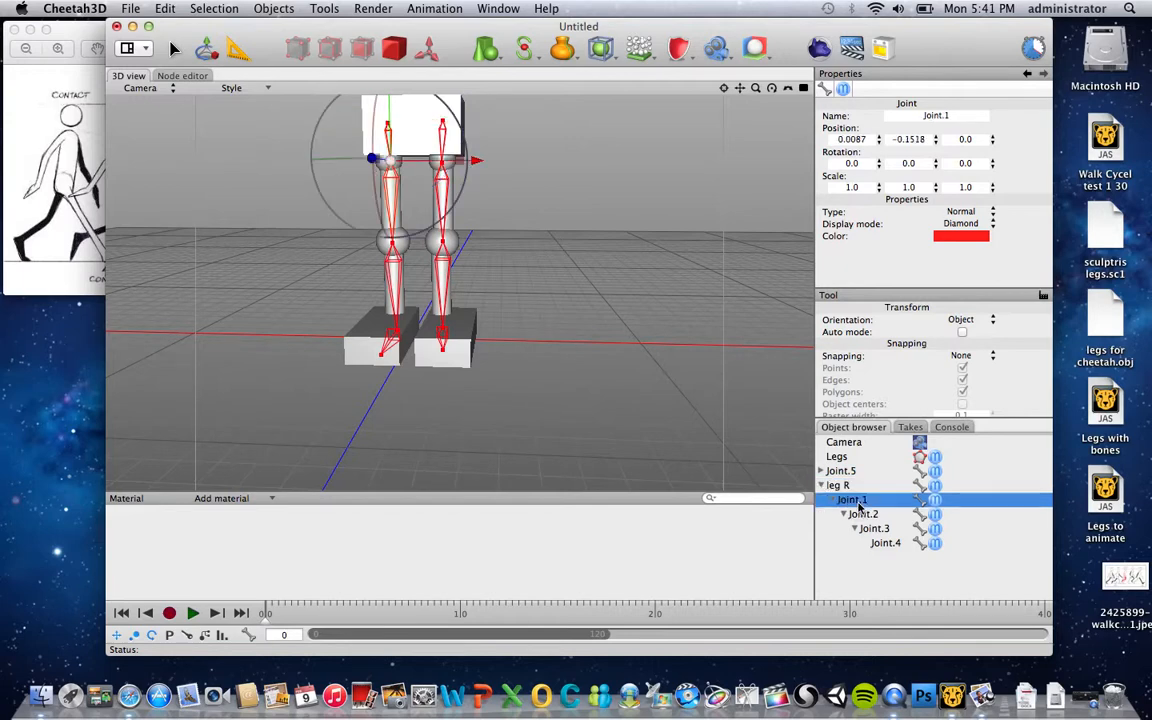
double_click(858, 503)
text(hip)
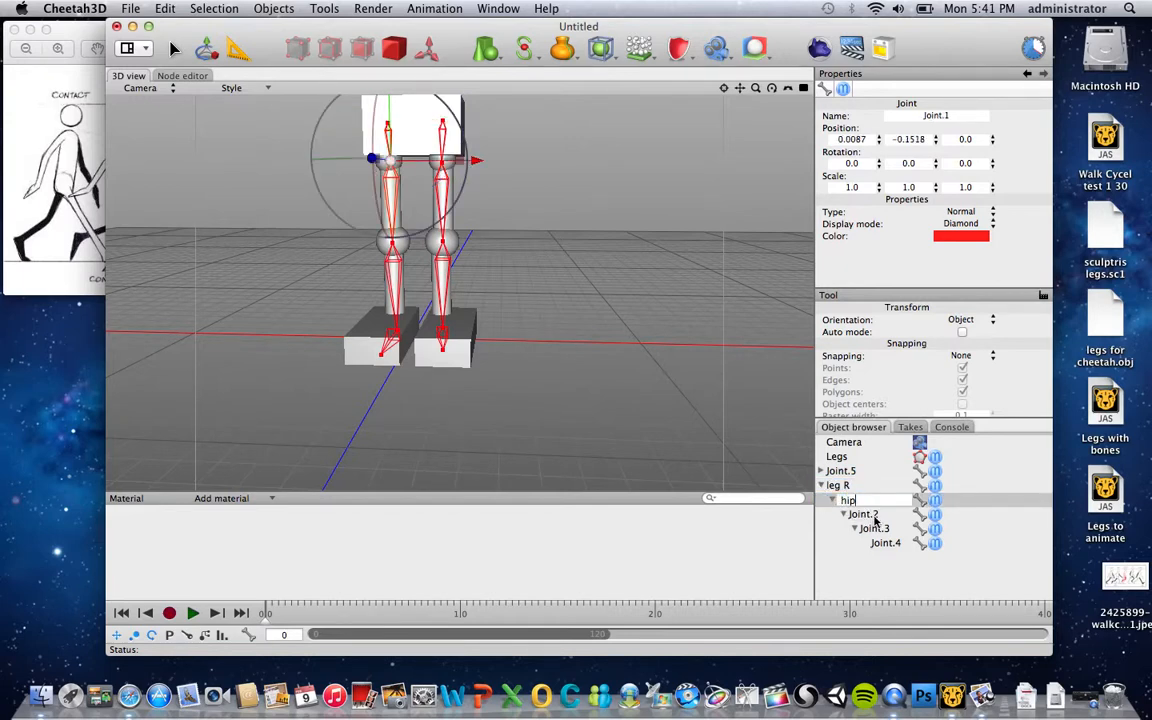
double_click(866, 515)
text(knee r)
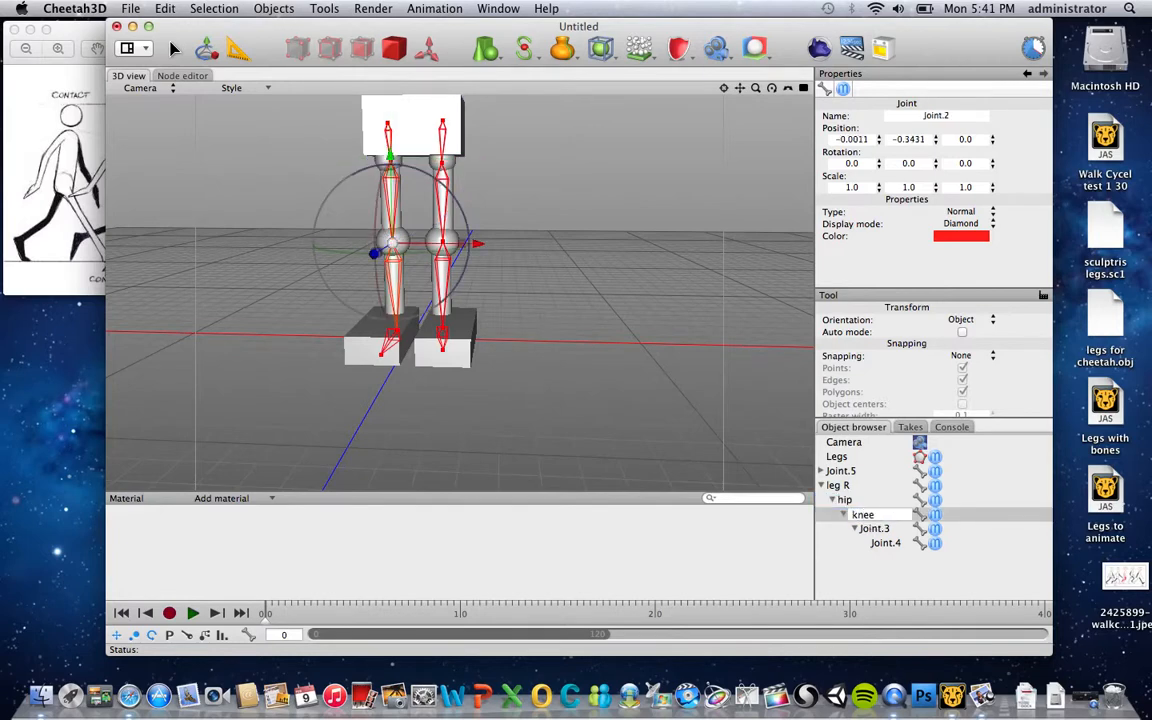
Rename Joint.3 to "ankle r" and Joint.4 to "foot r", and collapse the leg R chain
double_click(872, 530)
text(ankle r)
double_click(884, 543)
text(foo)
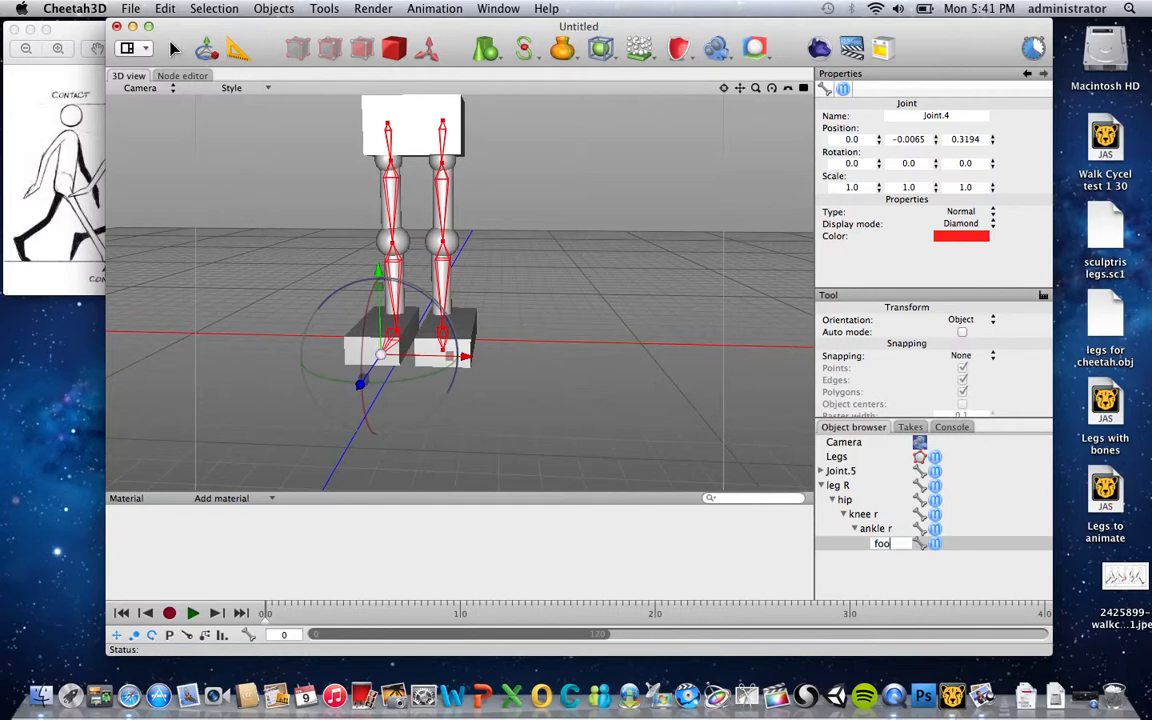
text(t r)
click(821, 485)
Expand the Joint.5 chain, rename its root joint to "Leg L" and Joint.6 to "hip L"
click(821, 471)
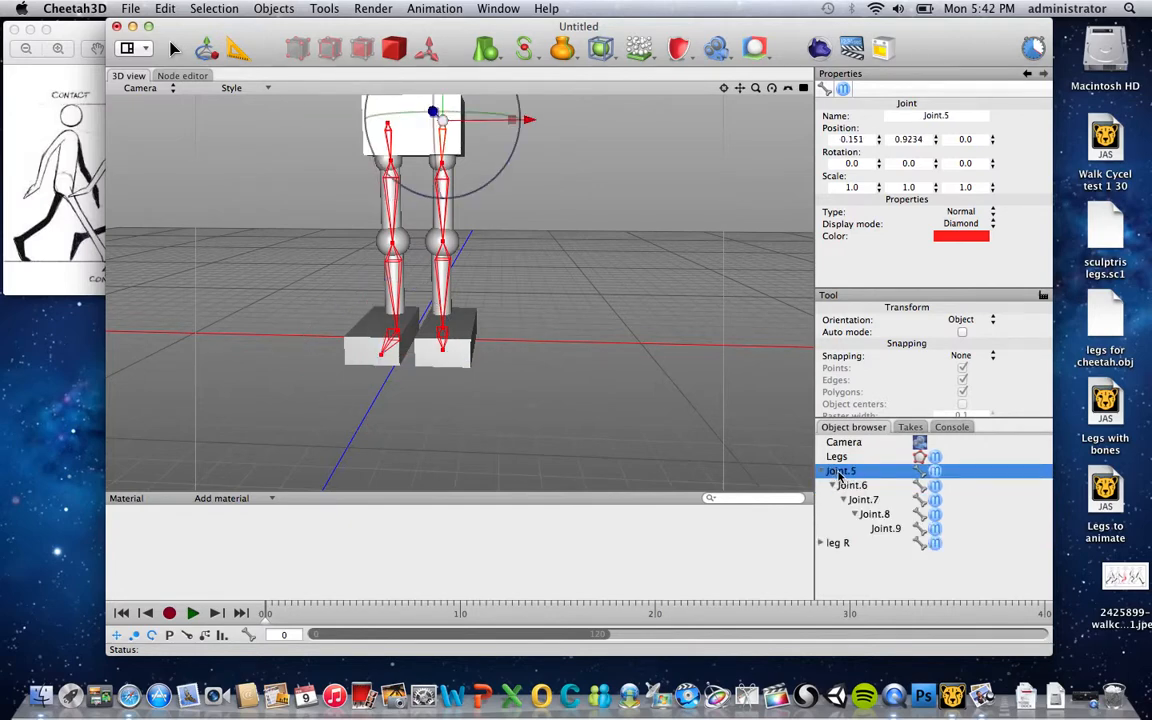
double_click(838, 471)
text(LE)
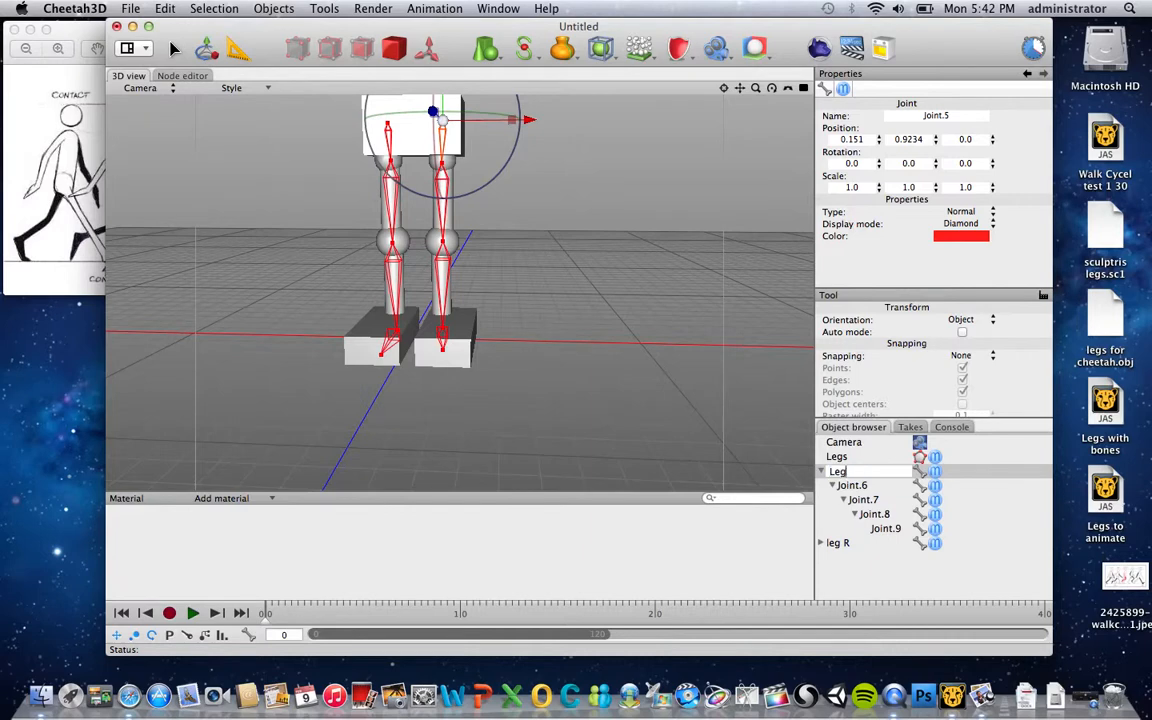
double_click(846, 485)
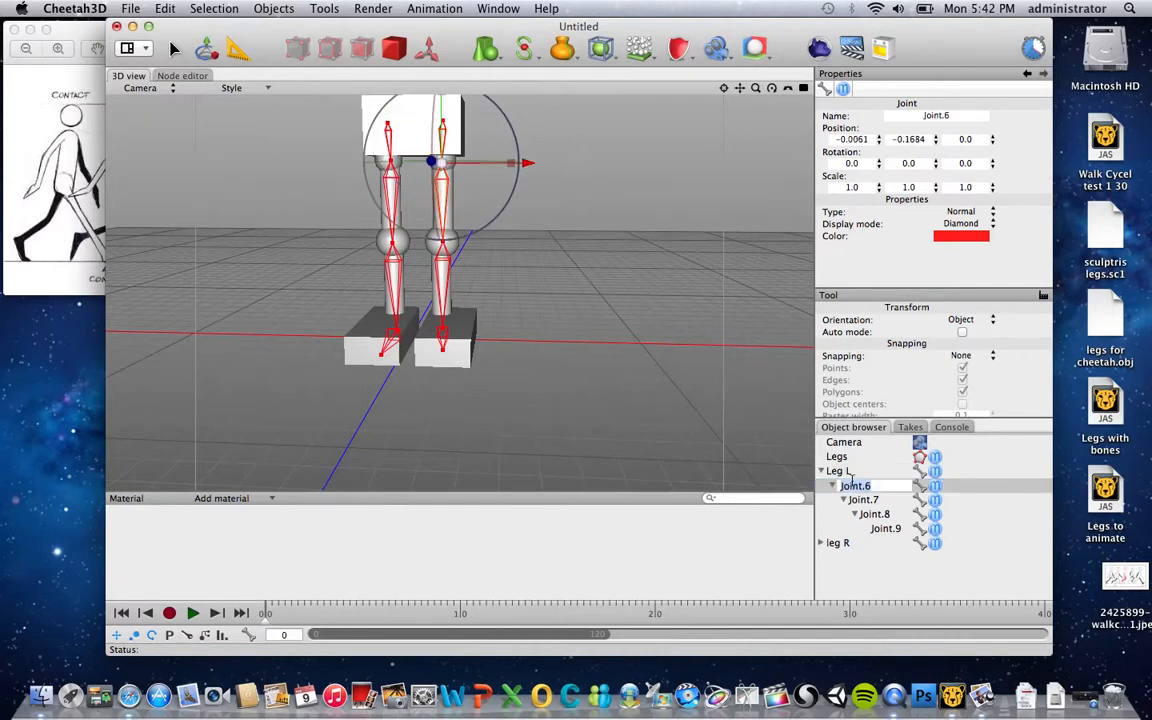
text(Hip L)
Rename the remaining joints of the Leg L chain to "knee L", "Ankle L" and "foot L", and collapse the chain
double_click(866, 499)
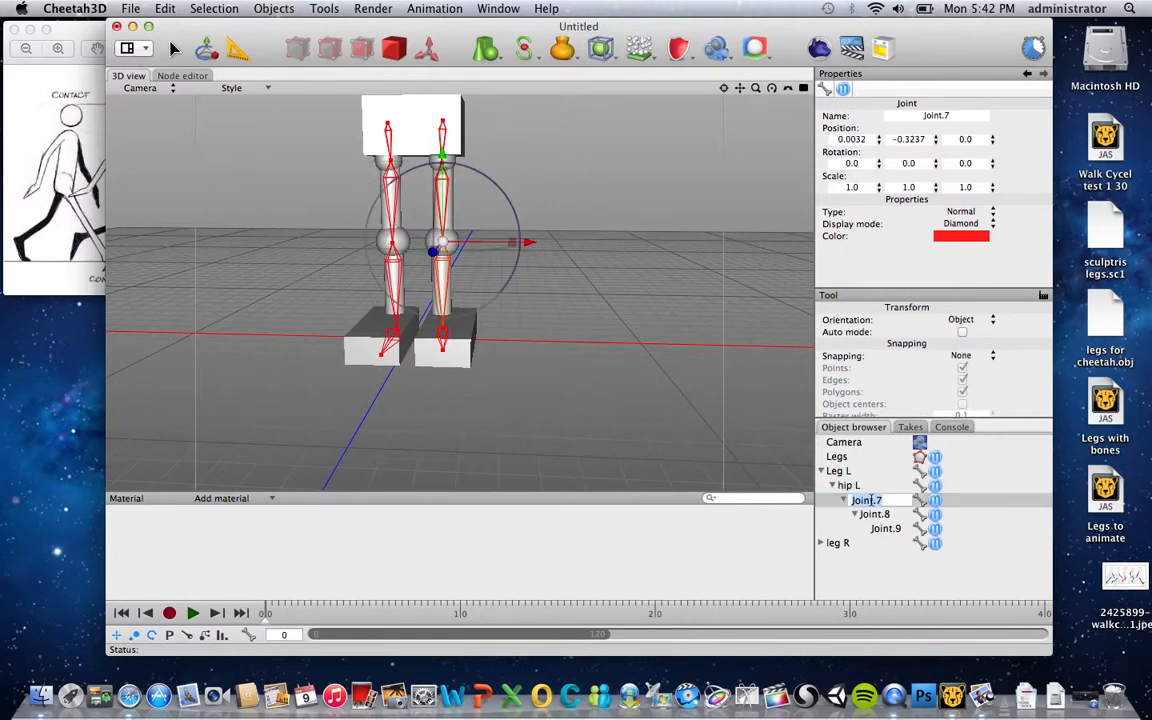
text(knee L)
key(Tab)
text(An)
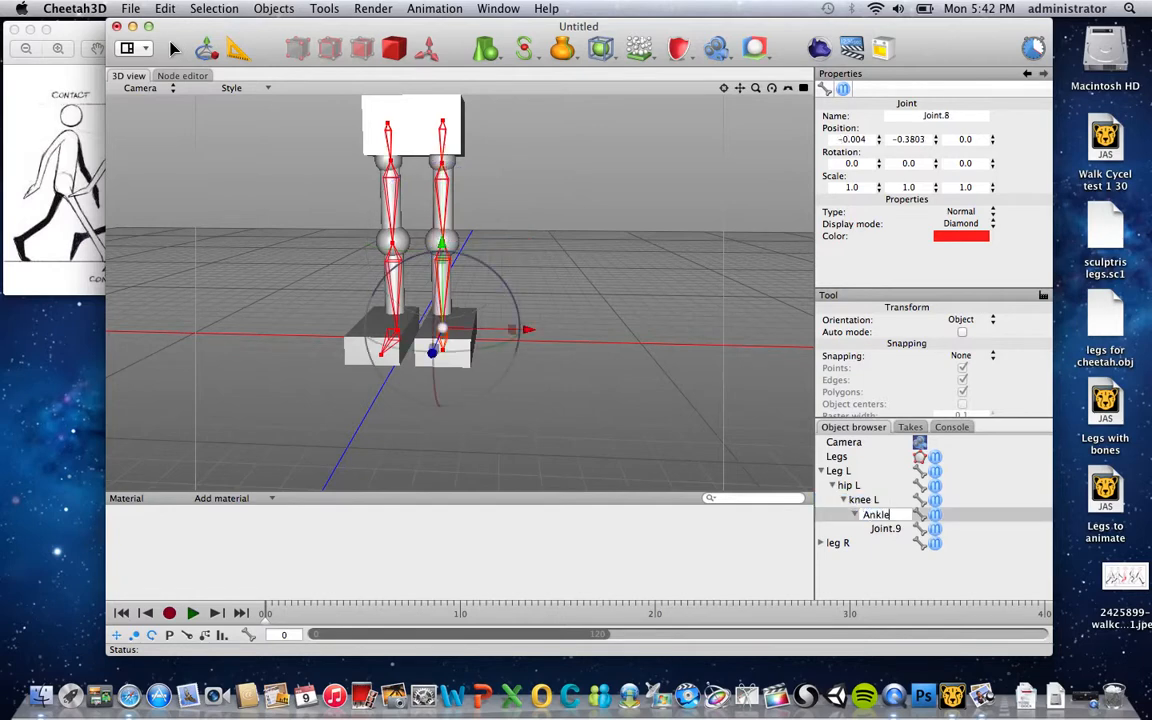
text(kle L)
double_click(900, 528)
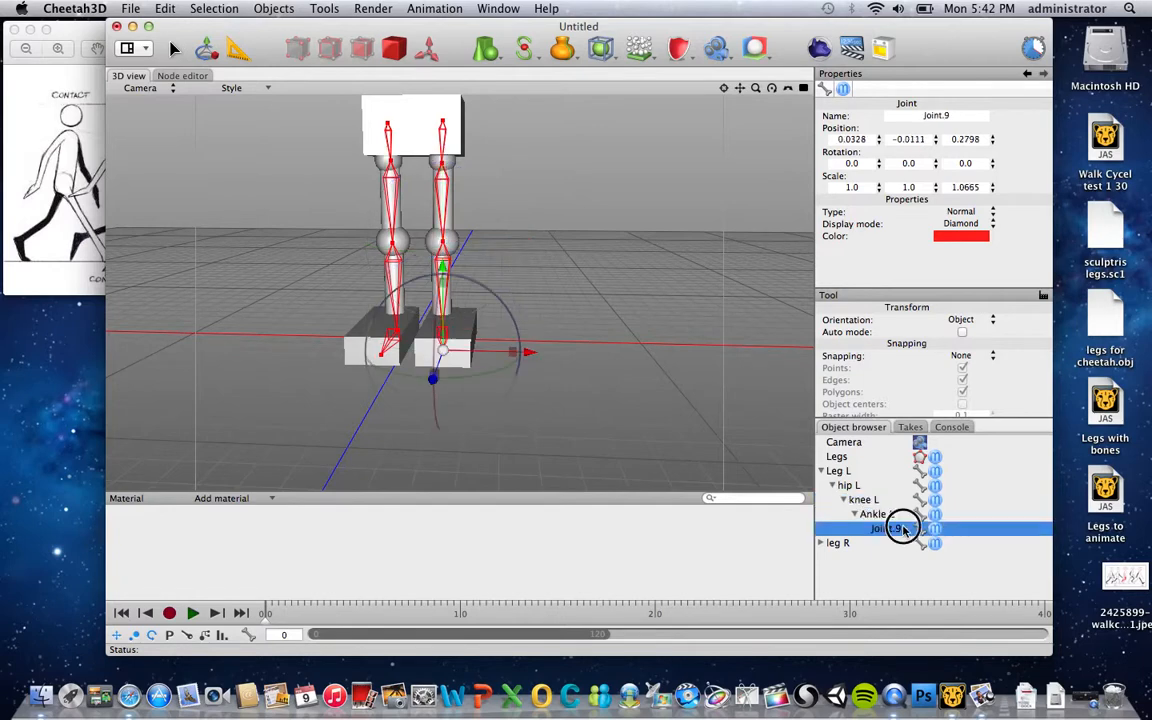
text(foot L)
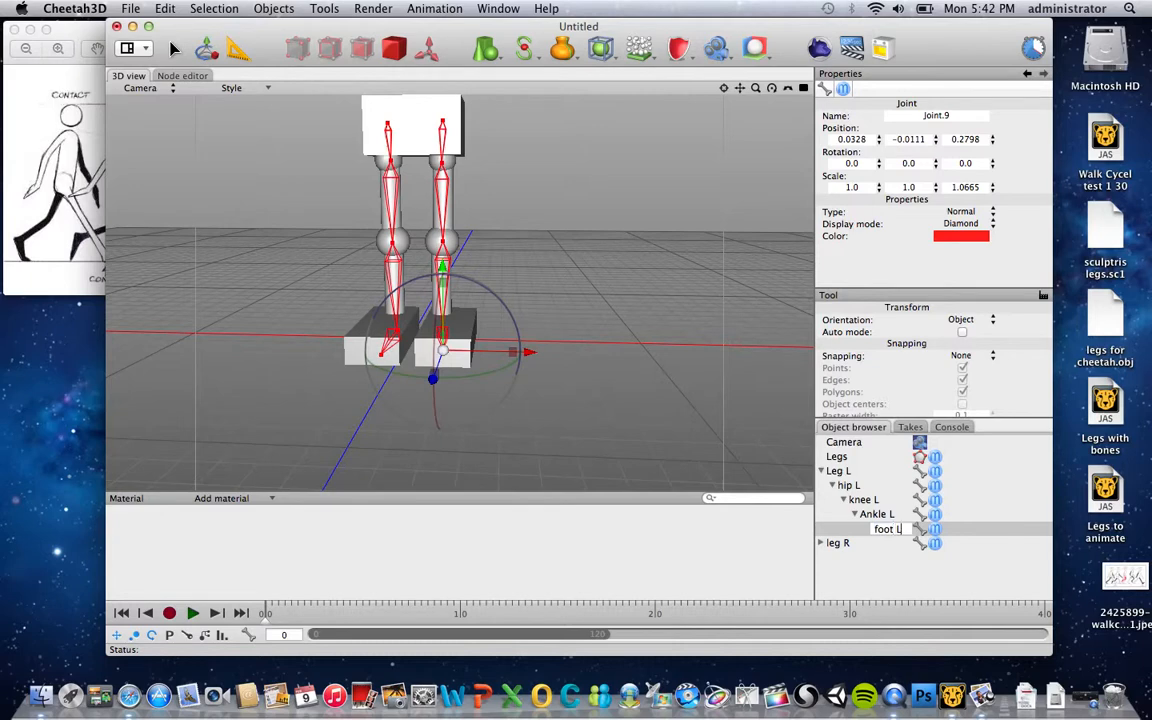
click(821, 470)
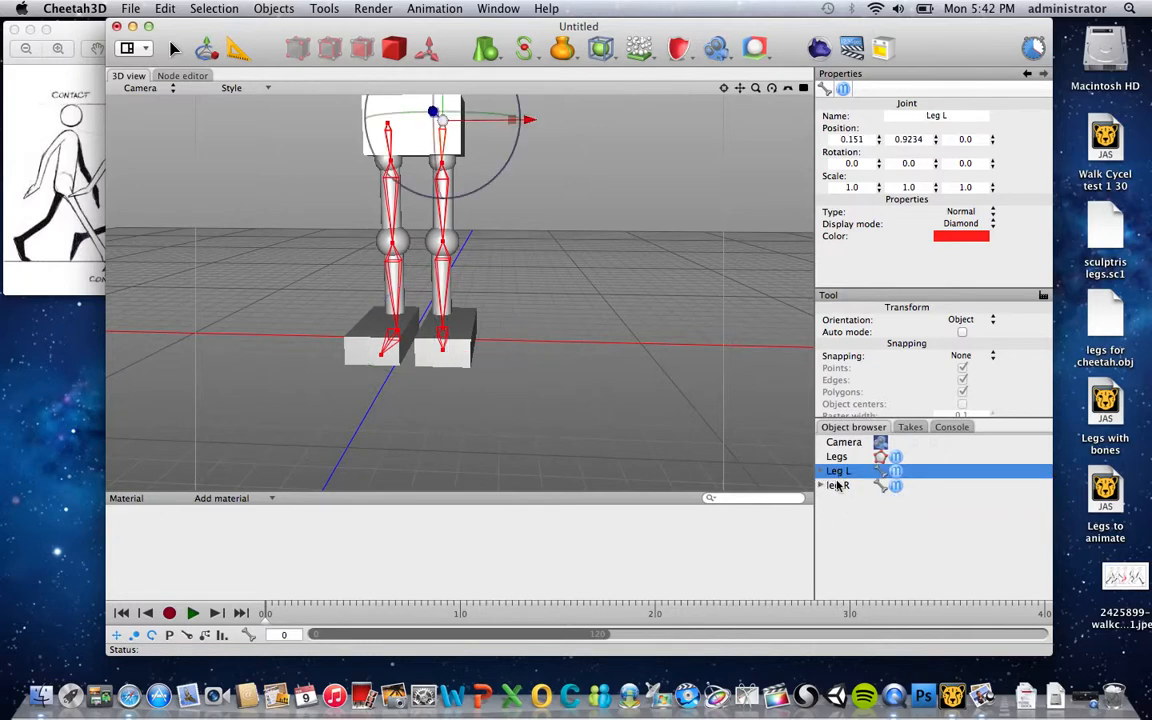
click(843, 457)
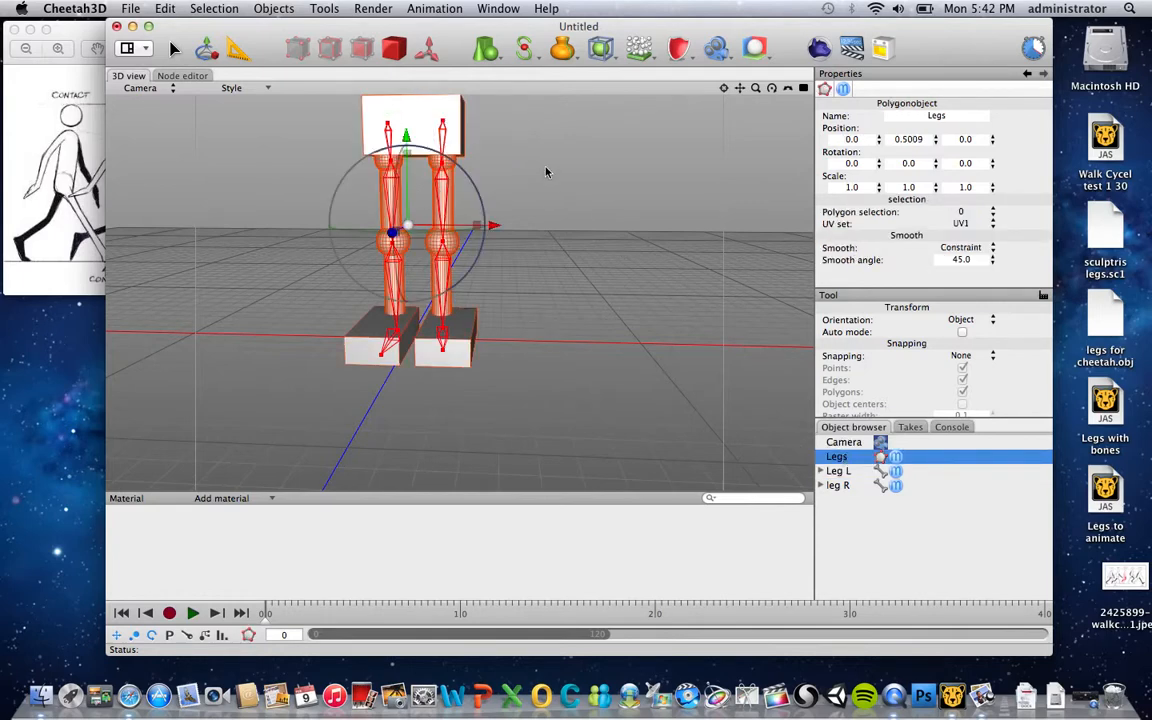
scroll(546, 172, down, 5)
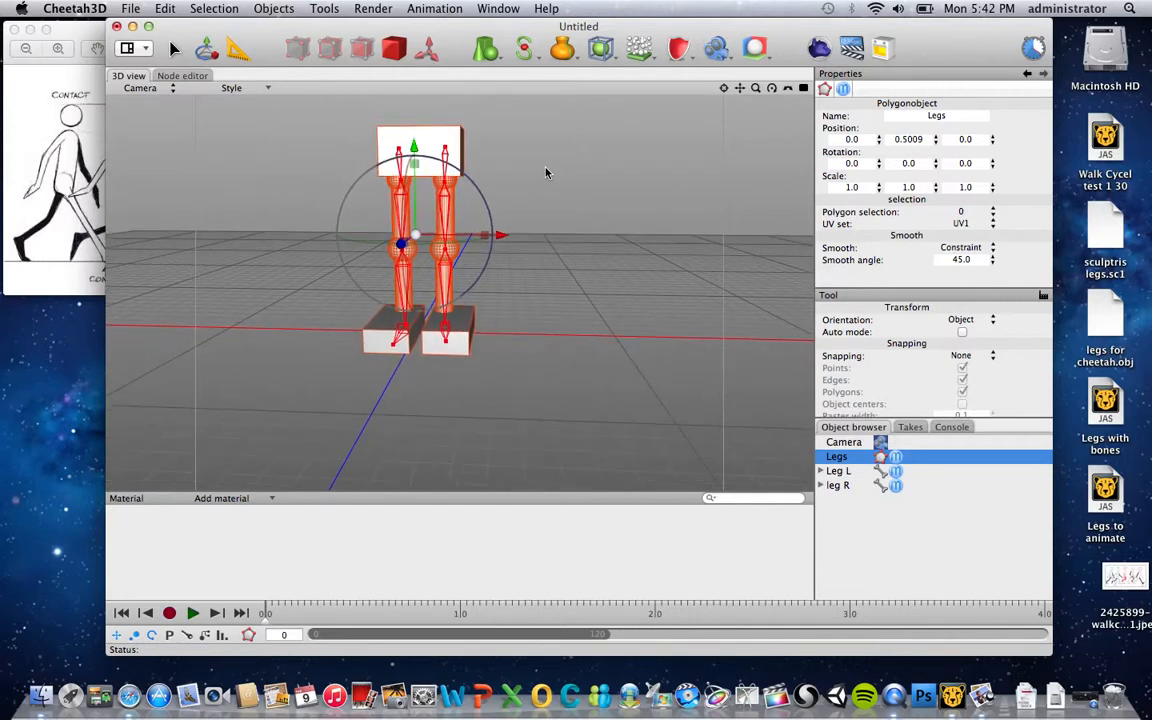
alt+drag(539, 173, 555, 177)
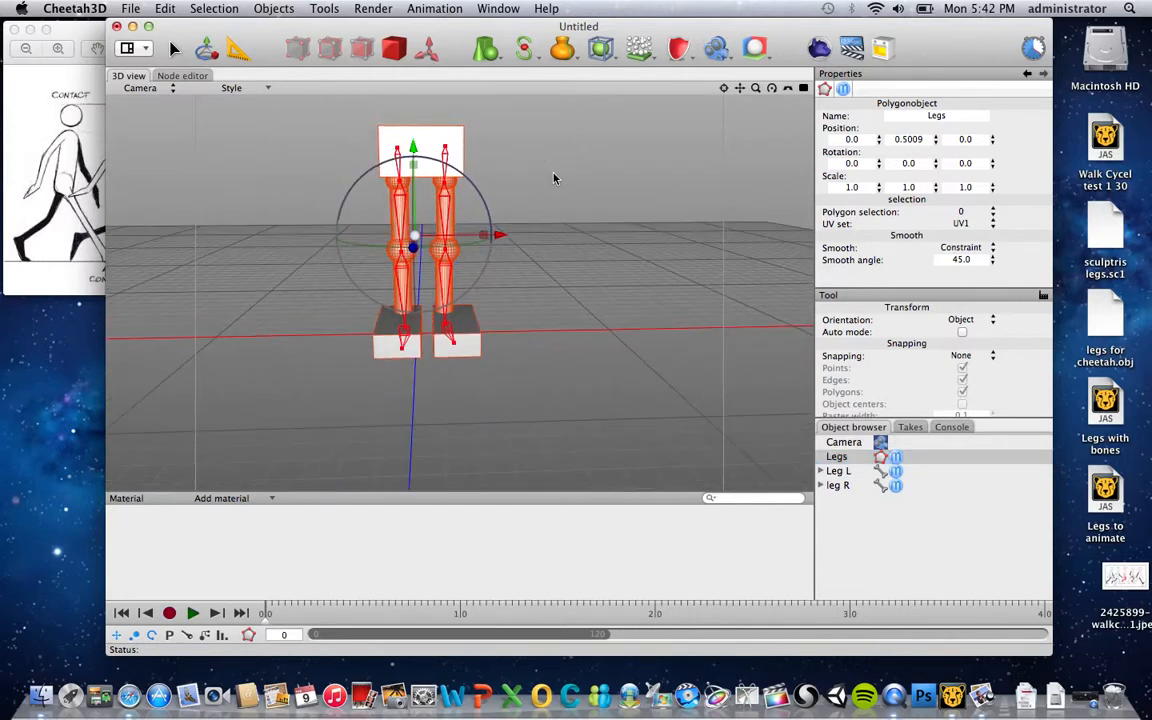
click(852, 459)
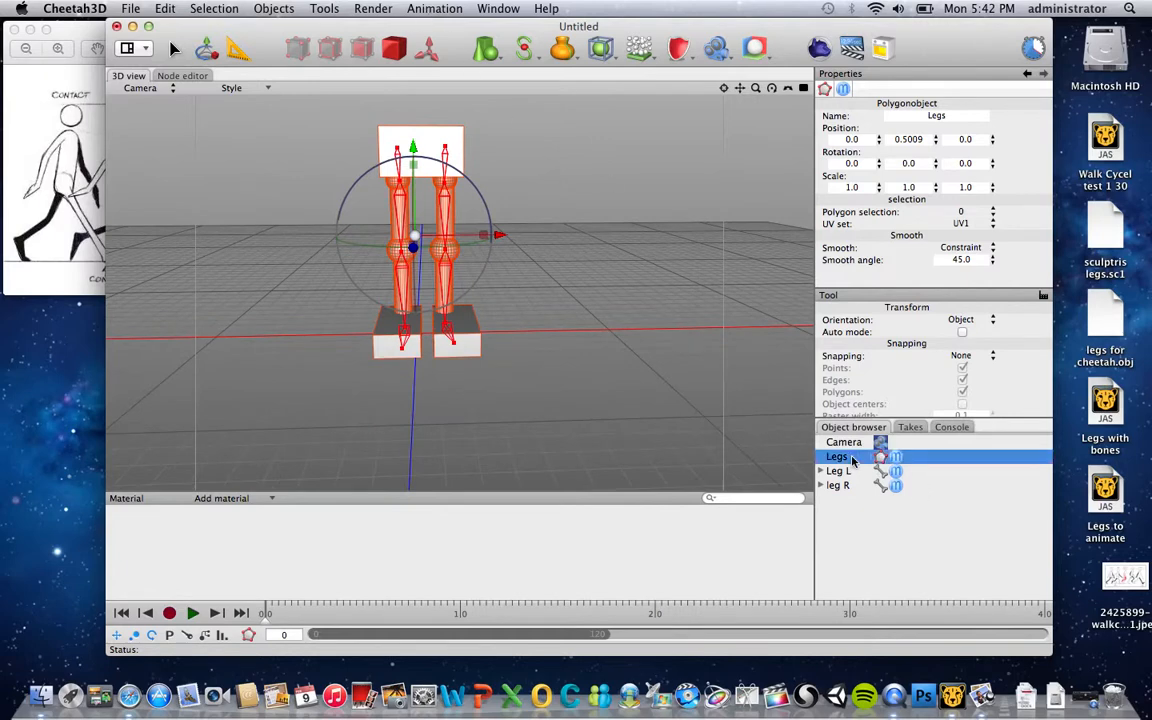
click(324, 8)
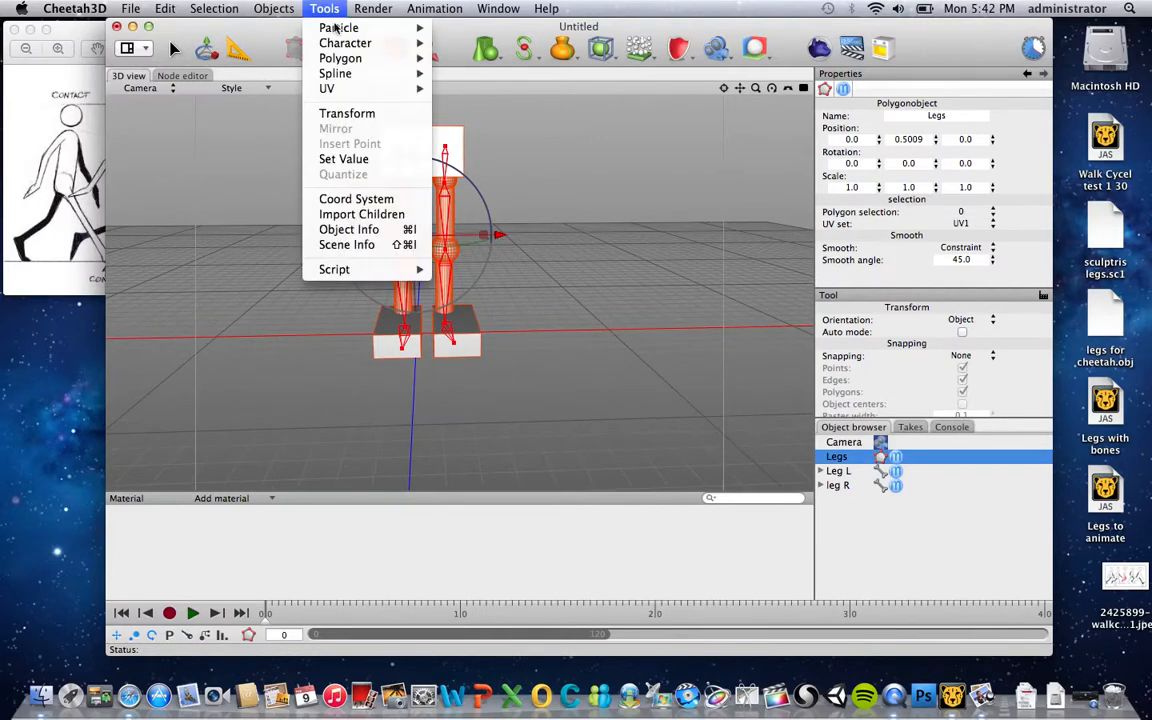
mouse_move(345, 43)
click(450, 42)
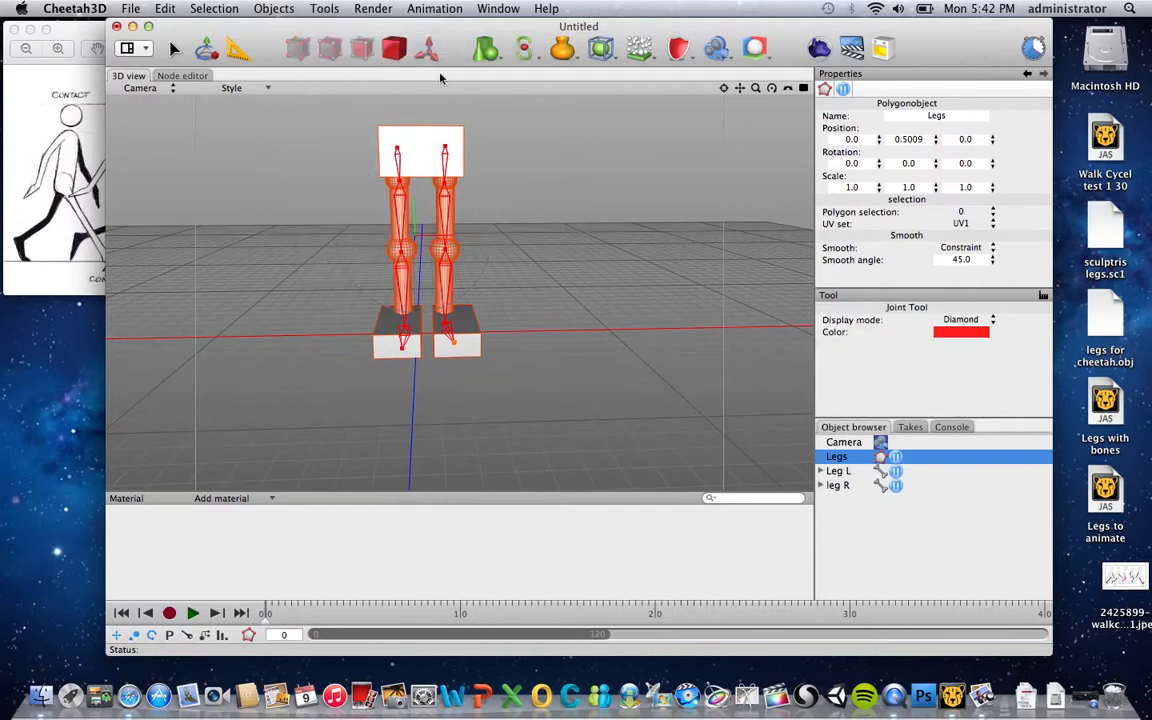
click(420, 151)
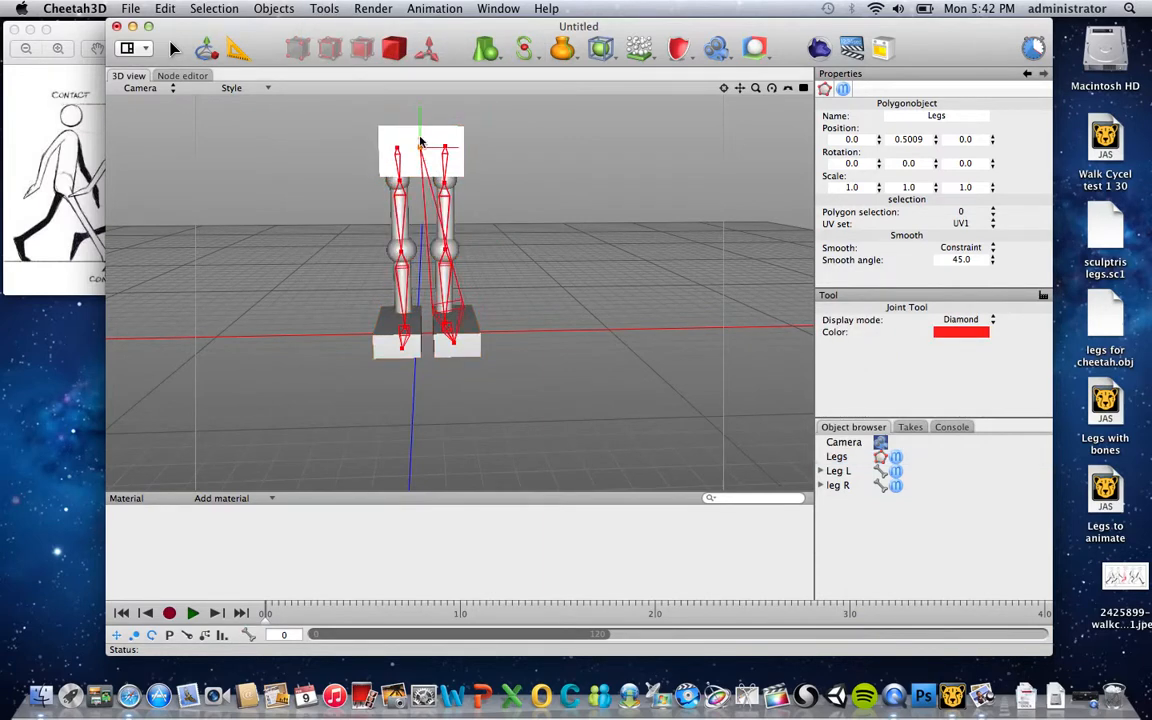
key(super+z)
With the Legs mesh selected, use the Joint Tool to place one joint mid-pelvis block and a child joint just above the block
click(842, 458)
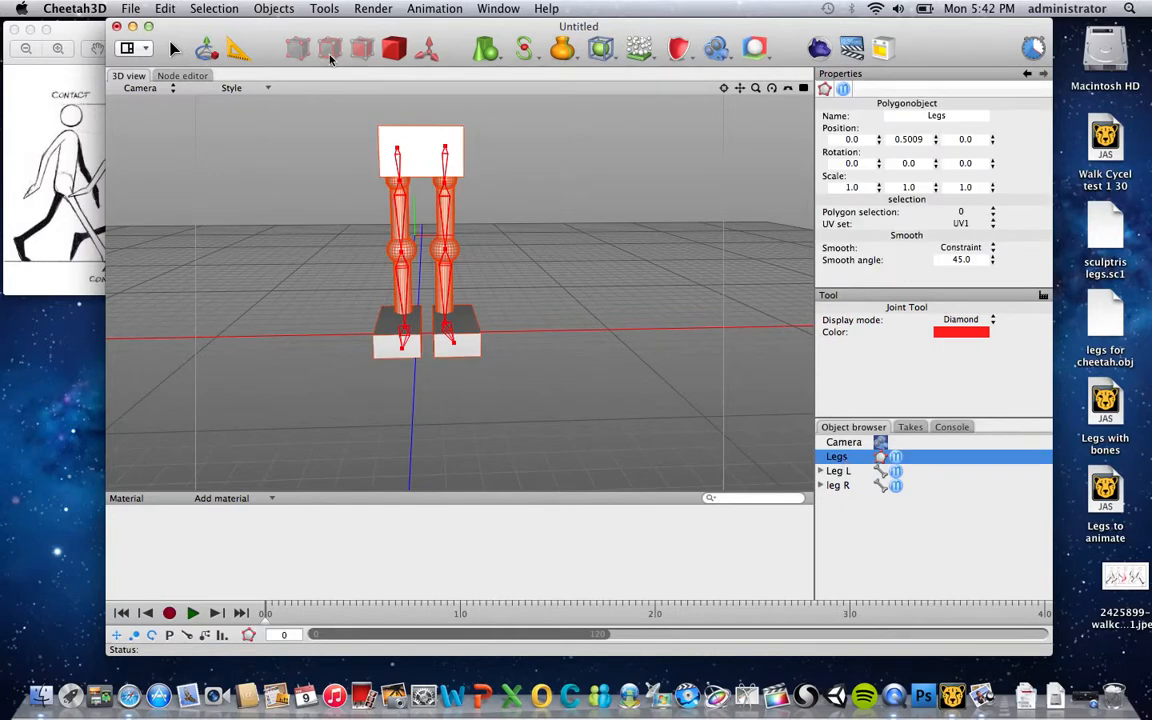
click(322, 9)
mouse_move(343, 43)
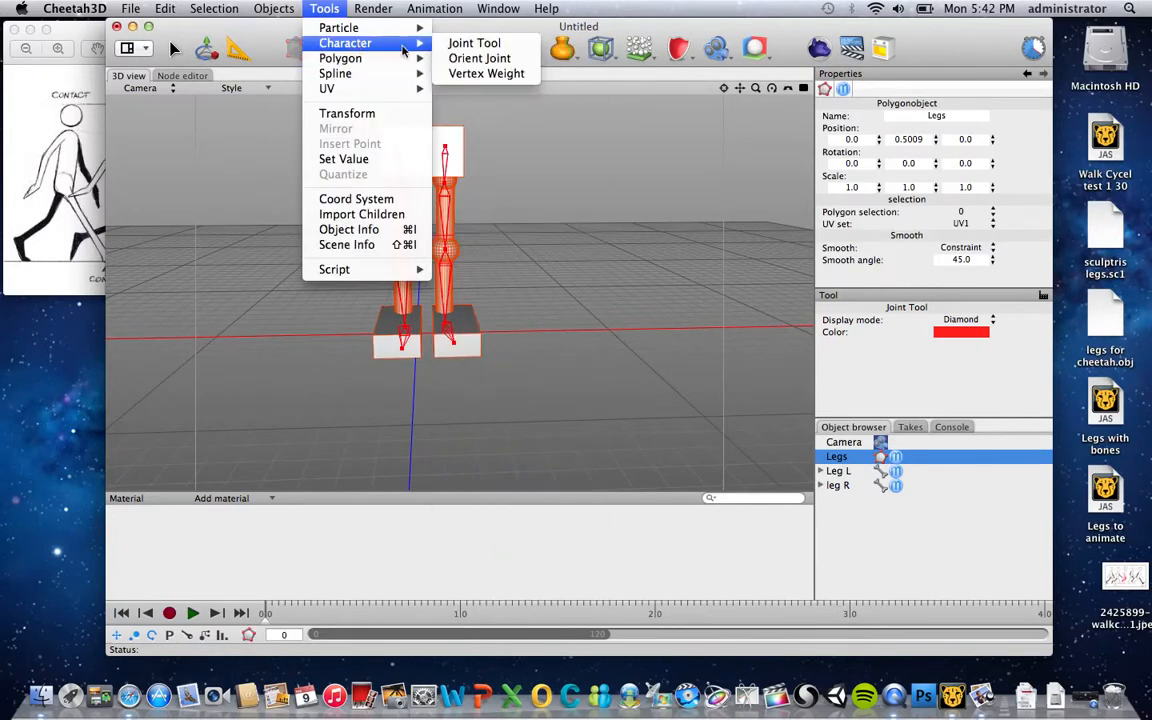
click(466, 44)
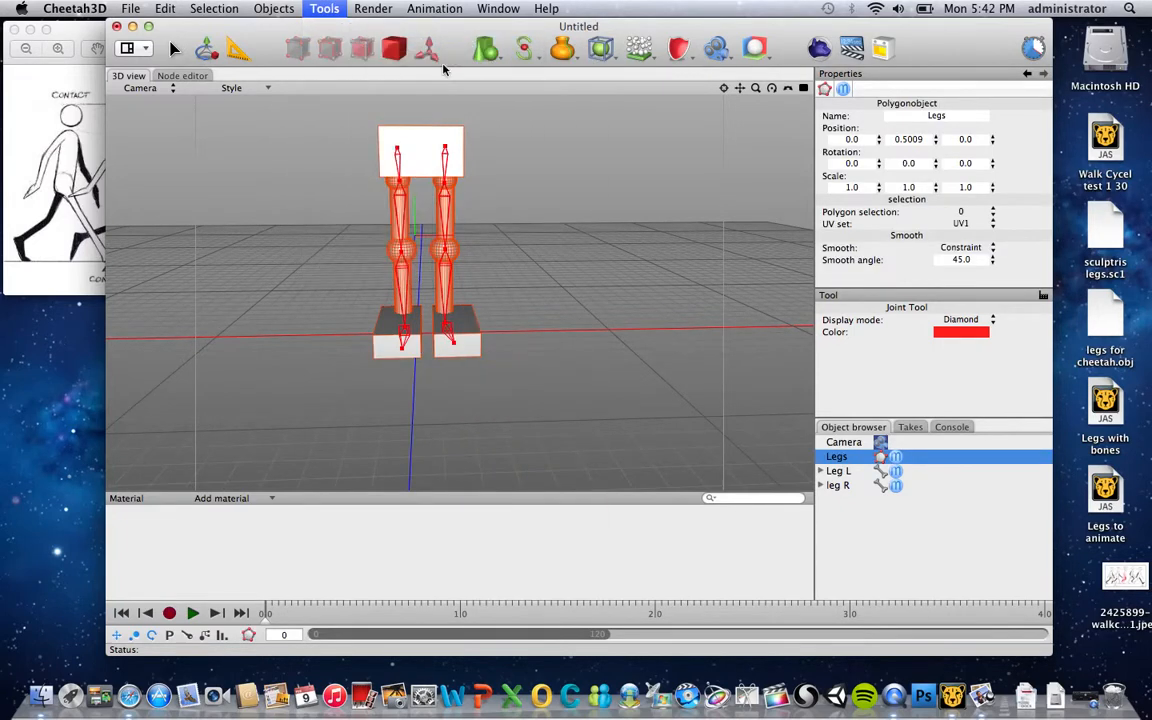
click(420, 150)
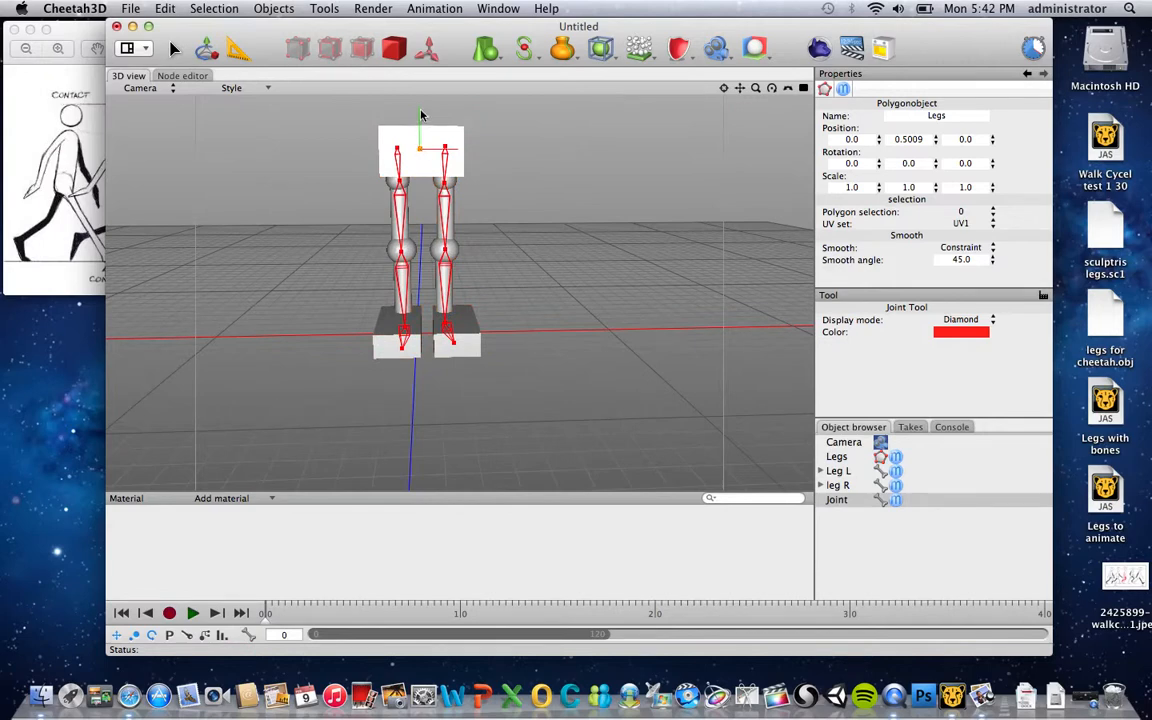
click(420, 113)
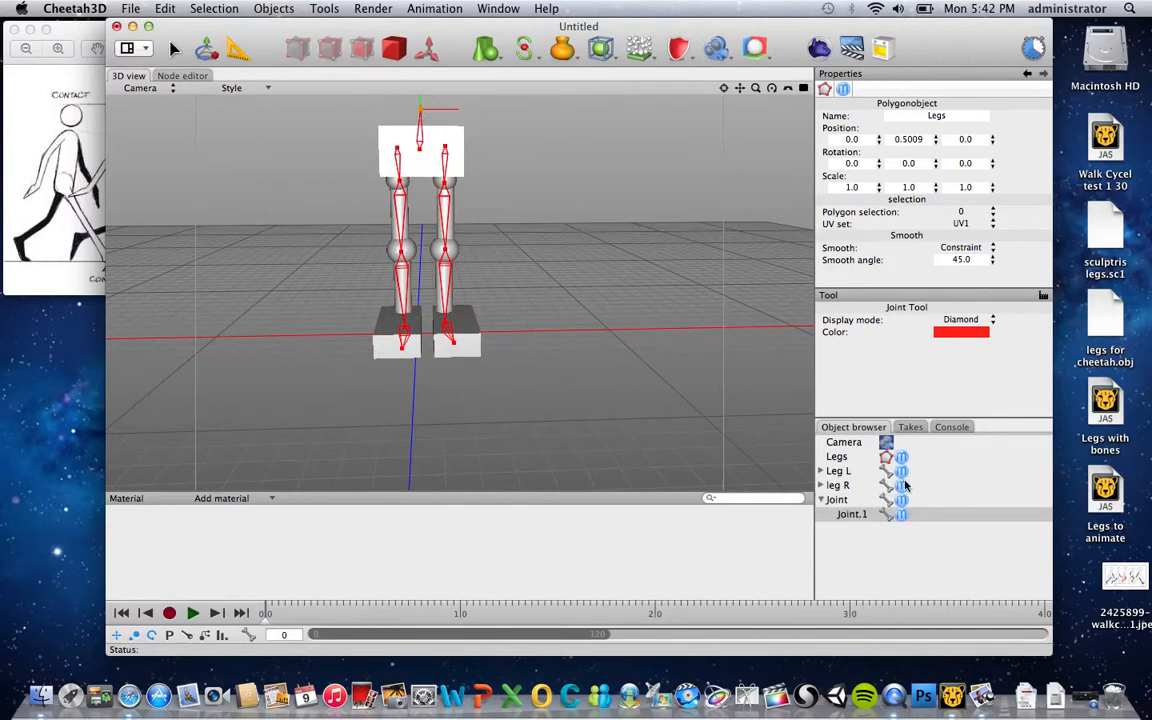
Rename the new root joint to "Pelvis" and its child joint to "back"
double_click(833, 499)
text(Pelvis)
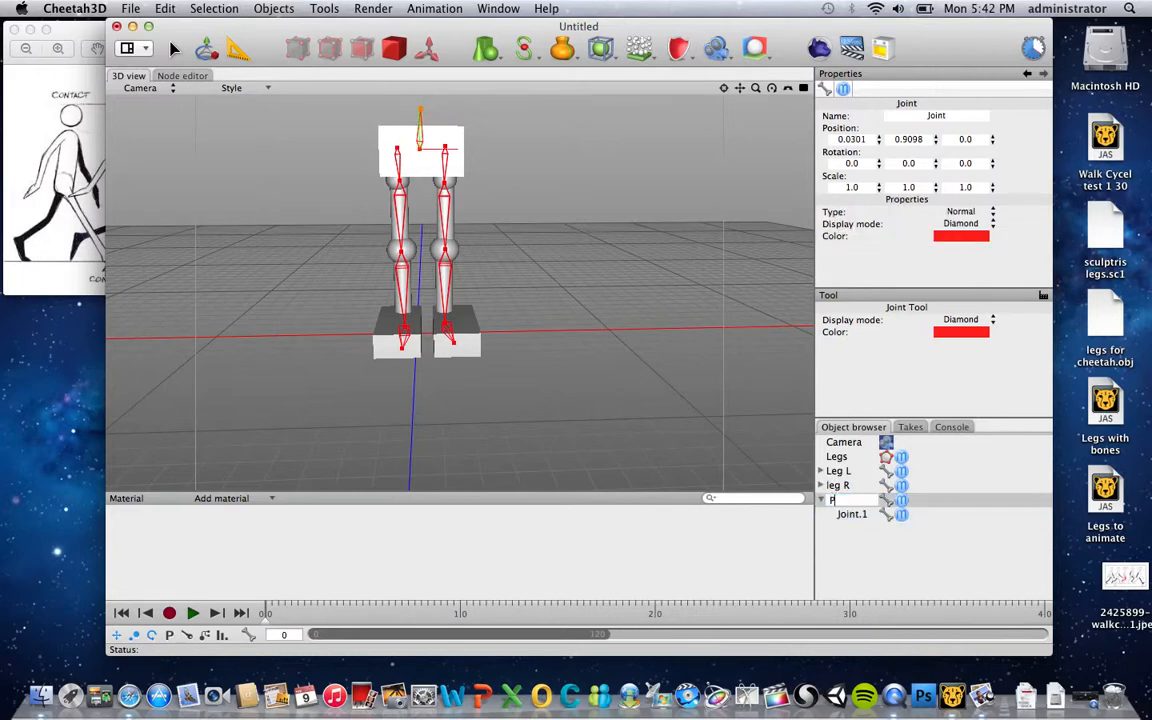
double_click(841, 514)
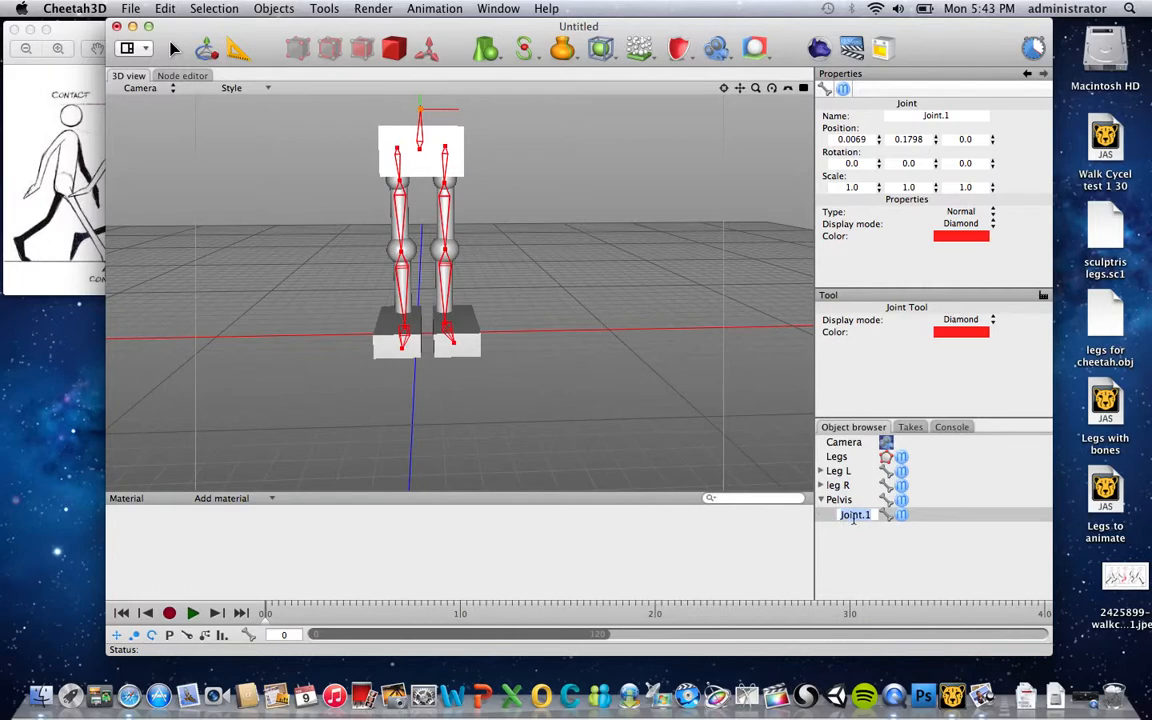
text(back)
key(Return)
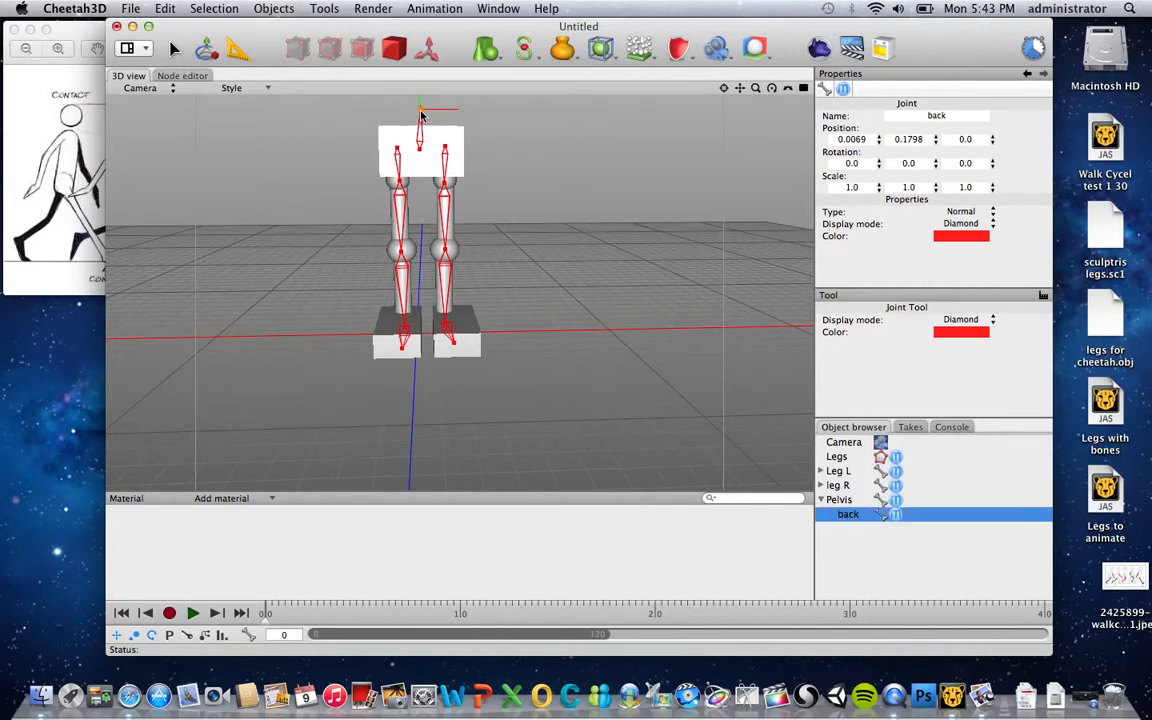
Shift the back joint slightly sideways with the Transform tool to an X position of -0.0008
click(206, 47)
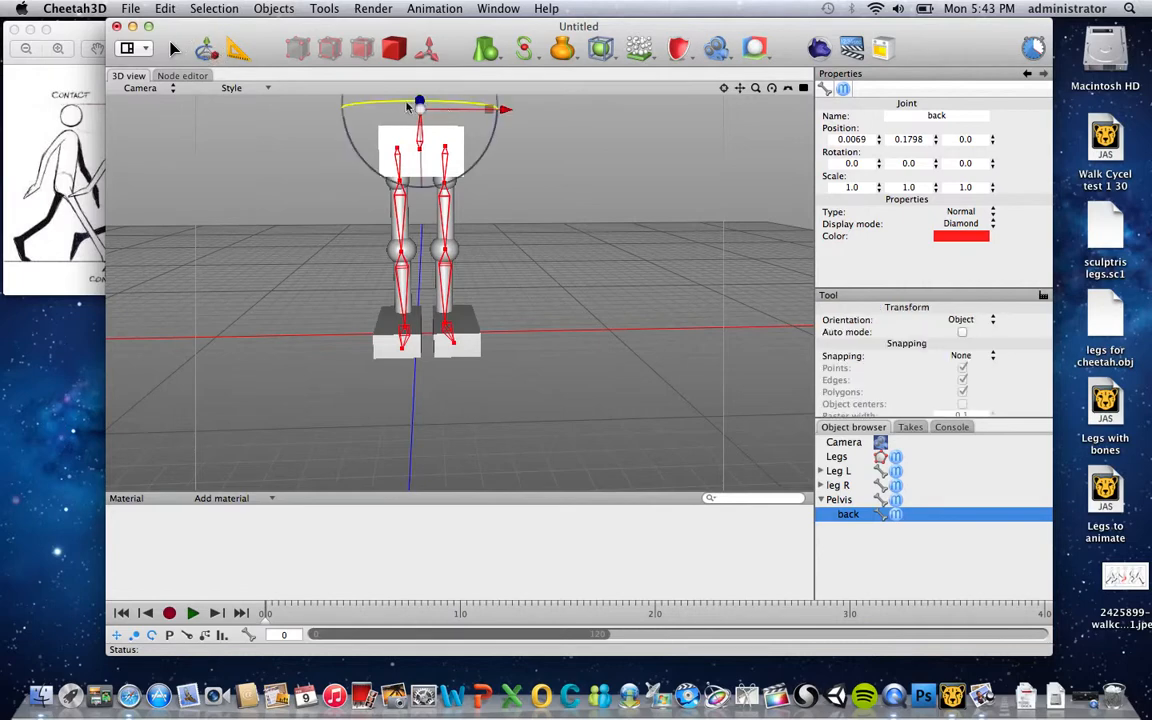
drag(505, 109, 503, 109)
mouse_move(572, 238)
right_down()
mouse_move(473, 283)
mouse_move(386, 283)
mouse_move(480, 311)
mouse_move(586, 252)
mouse_move(573, 238)
right_up()
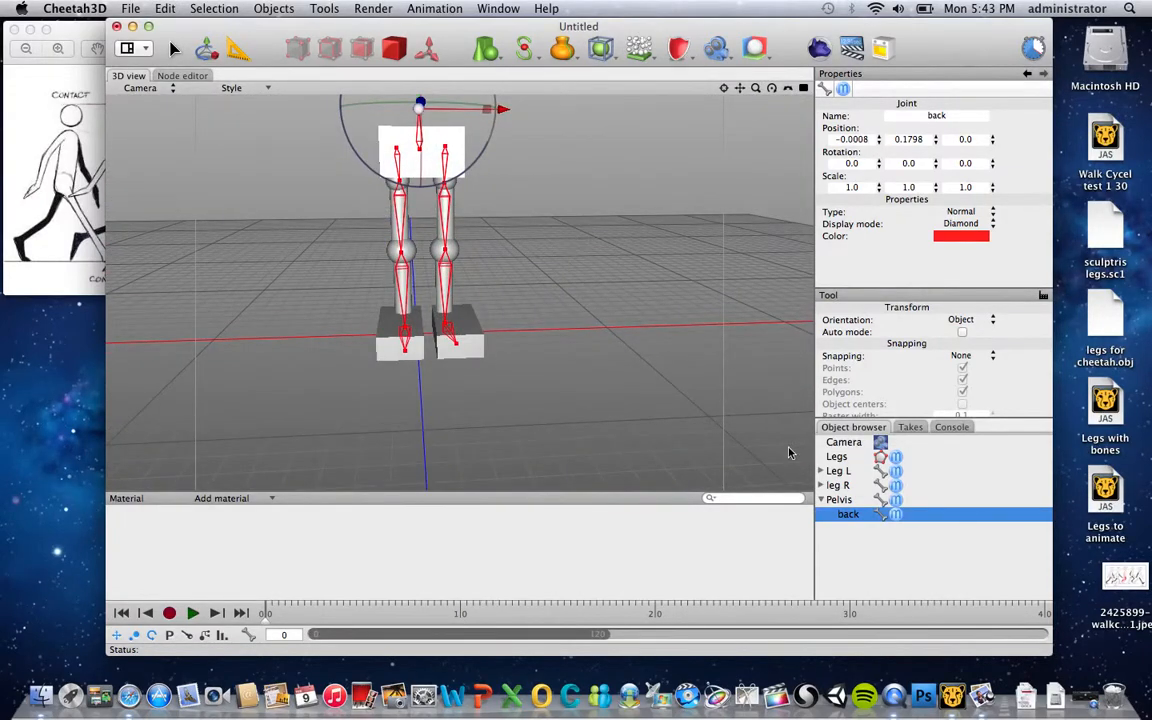
Parent the leg R and Leg L chains under the Pelvis joint in the object hierarchy
drag(849, 484, 849, 514)
mouse_move(852, 520)
mouse_down()
mouse_move(855, 500)
mouse_move(865, 528)
mouse_move(860, 518)
mouse_up()
click(836, 472)
Change the joint type of Leg L and leg R to remove the bones linking them to the Pelvis joint
scroll(535, 184, up, 5)
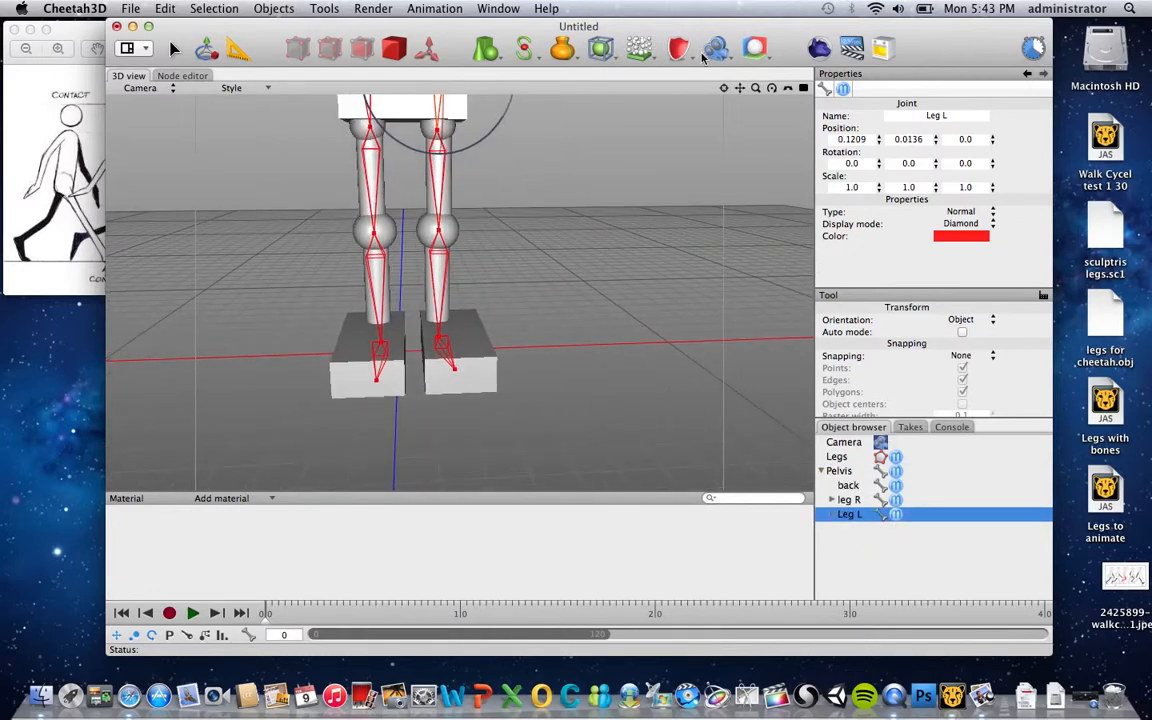
drag(742, 90, 682, 108)
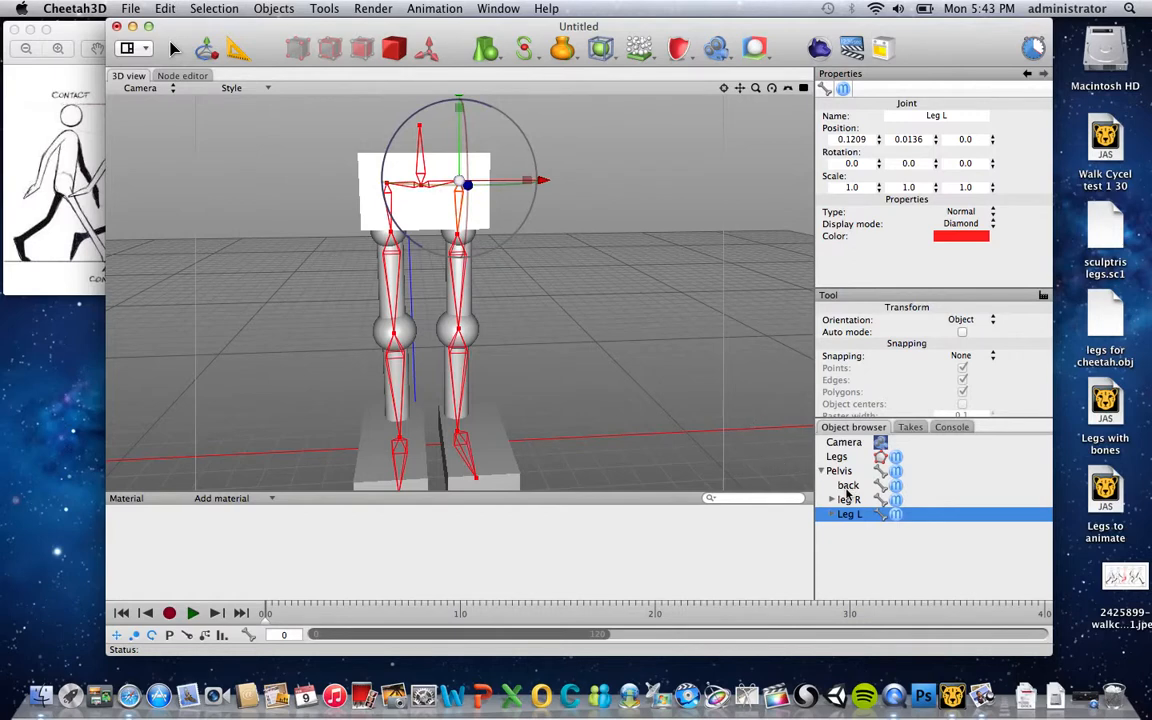
click(982, 212)
click(956, 199)
click(856, 501)
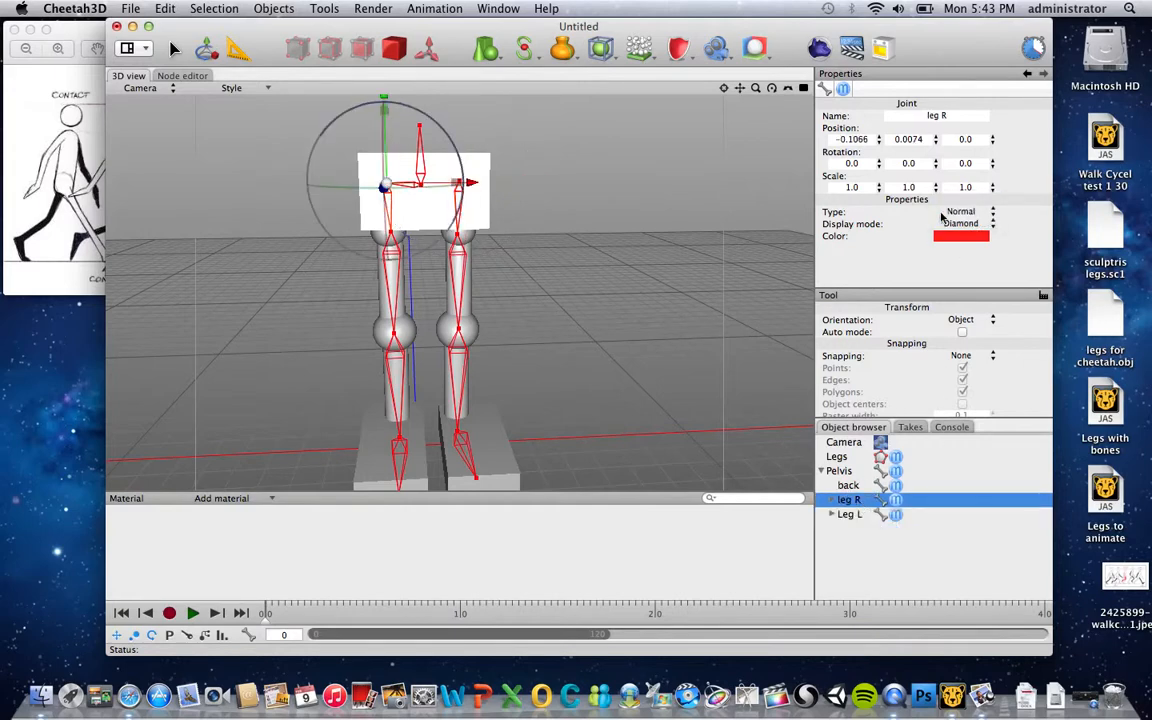
click(972, 212)
click(970, 200)
Collapse the Pelvis hierarchy and select the Legs mesh
click(822, 472)
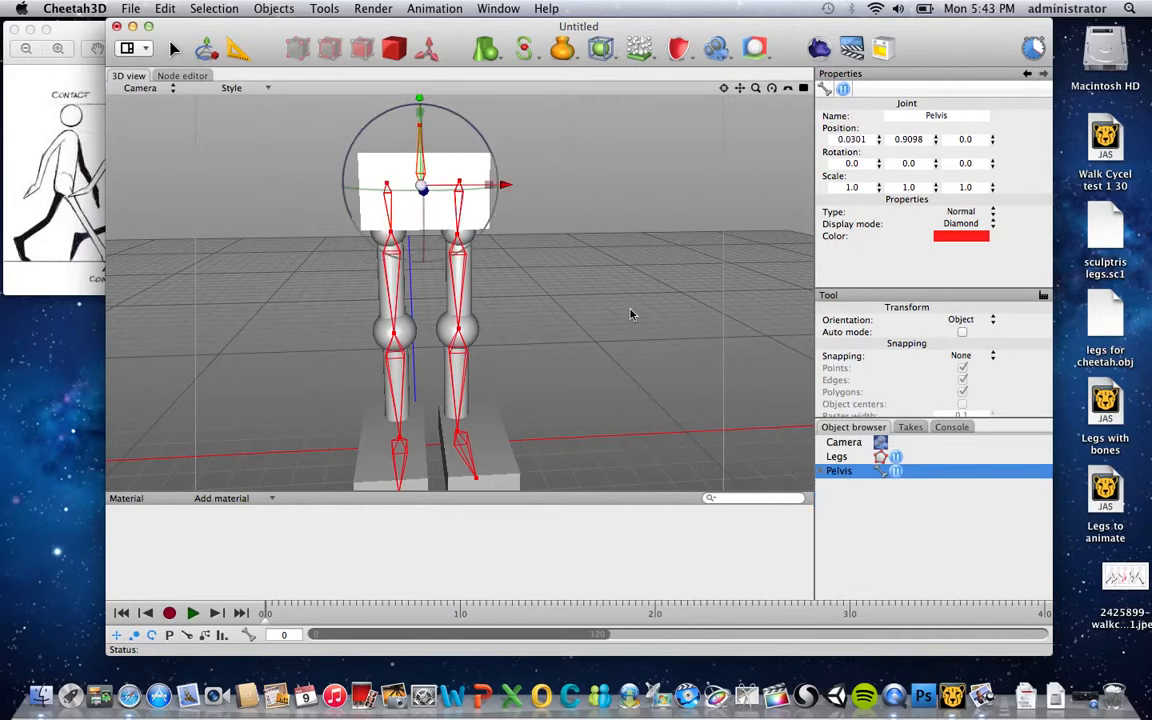
mouse_move(630, 314)
right_down()
mouse_move(391, 283)
mouse_move(689, 291)
mouse_move(676, 309)
mouse_move(612, 306)
mouse_move(633, 334)
mouse_move(616, 309)
right_up()
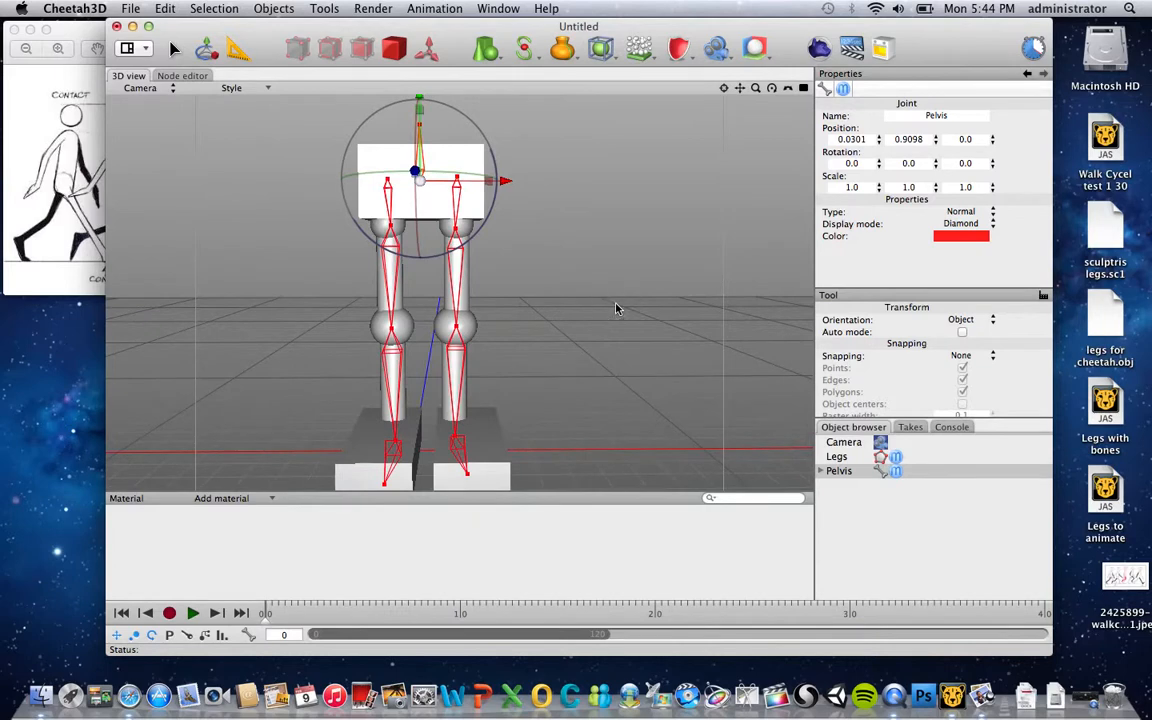
click(908, 459)
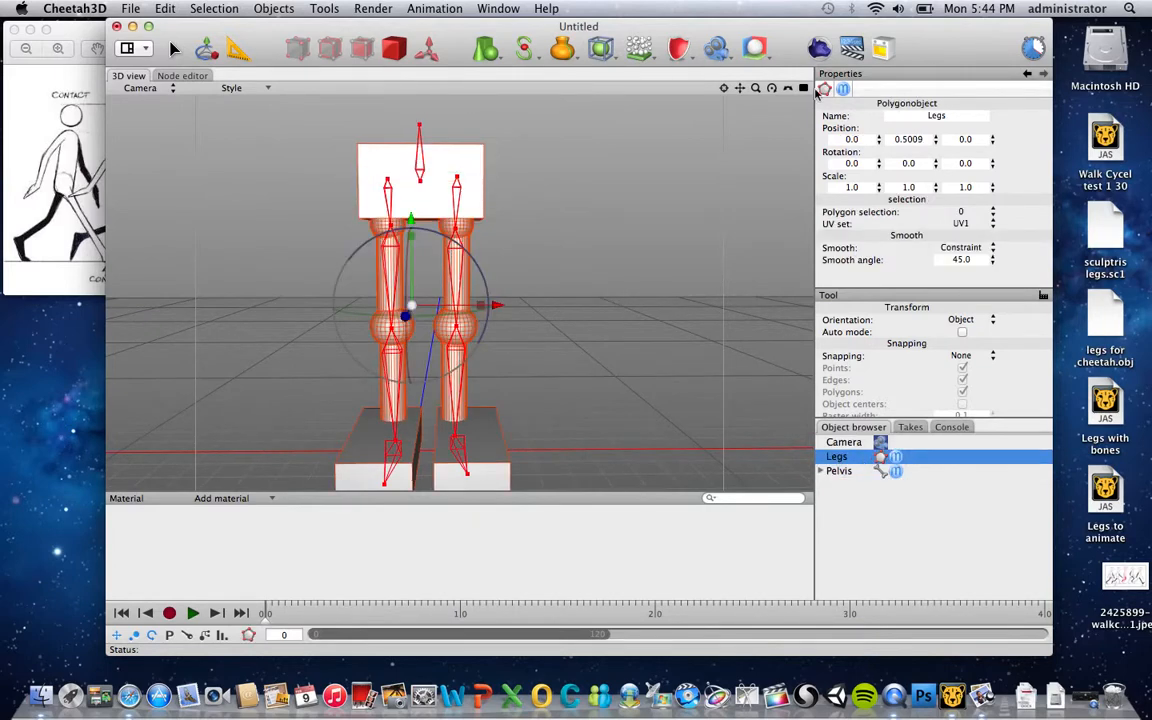
Add a Skeleton tag to the Legs mesh and assign the Pelvis joint hierarchy to its joint list
click(757, 50)
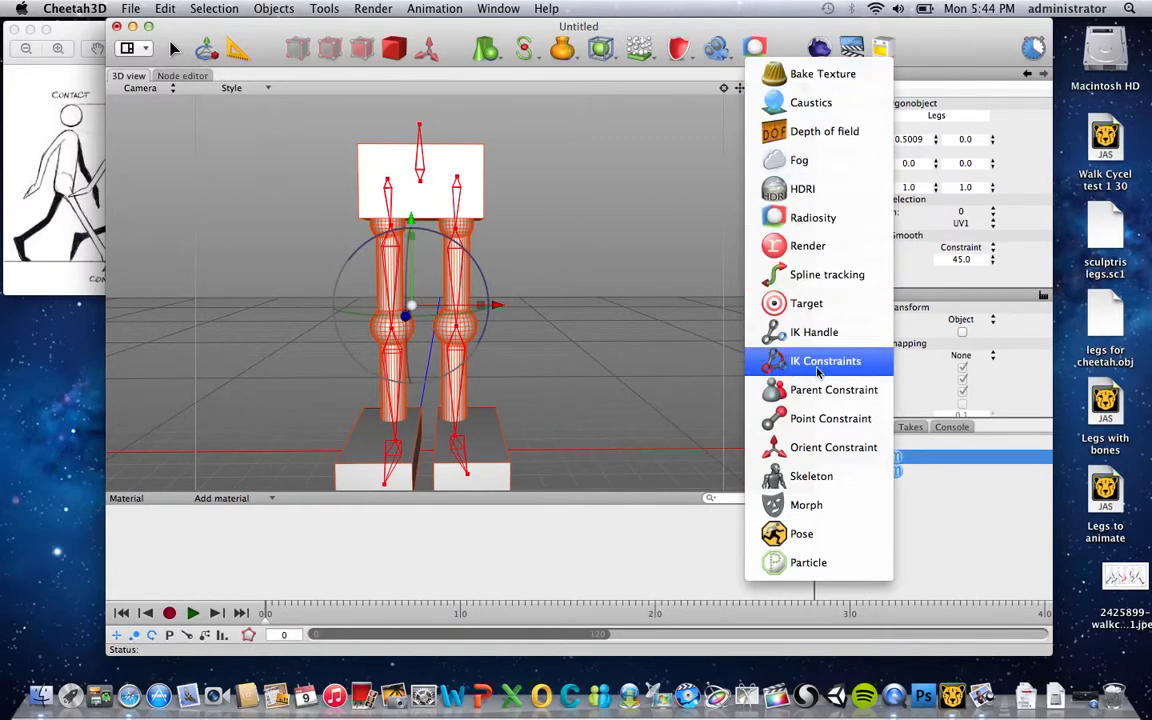
click(801, 478)
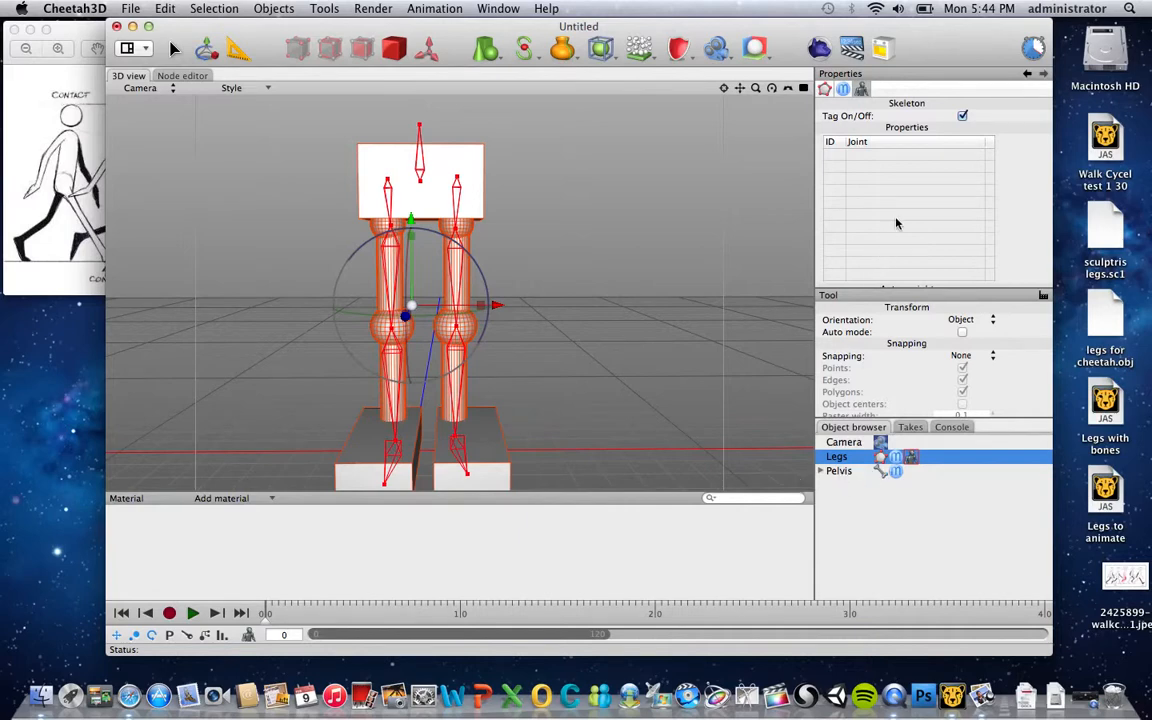
drag(845, 475, 867, 168)
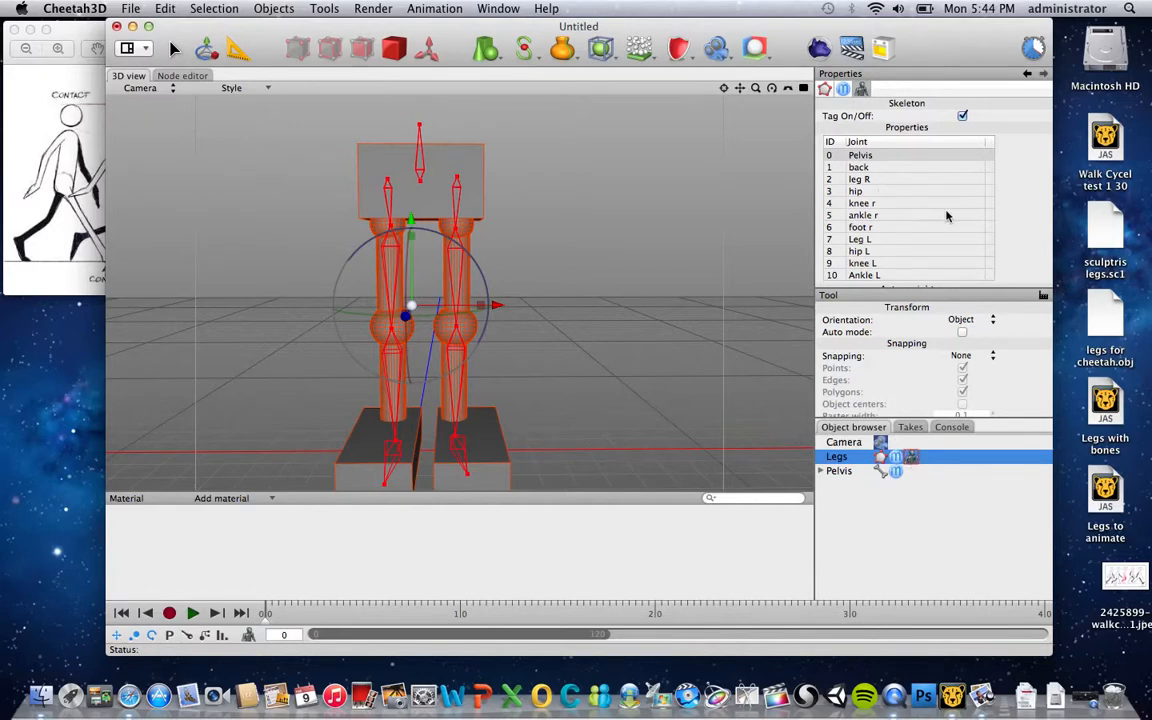
Bind the Legs mesh to the listed joints using the Heat auto-weight method
click(894, 192)
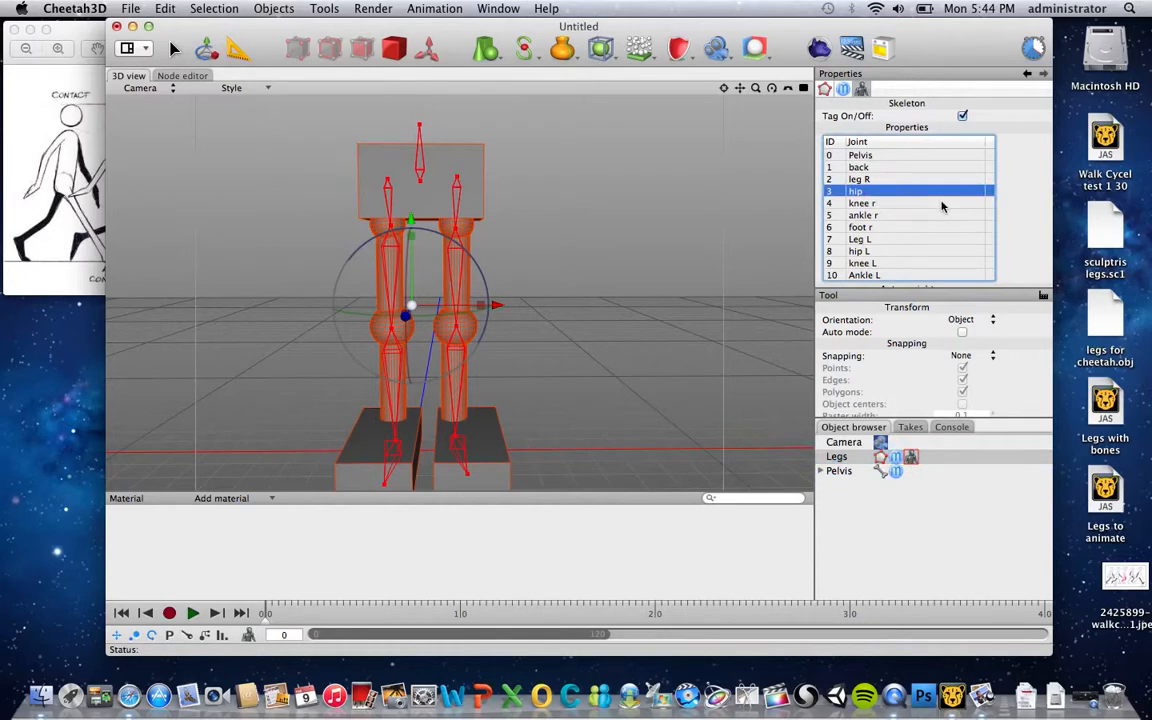
click(824, 153)
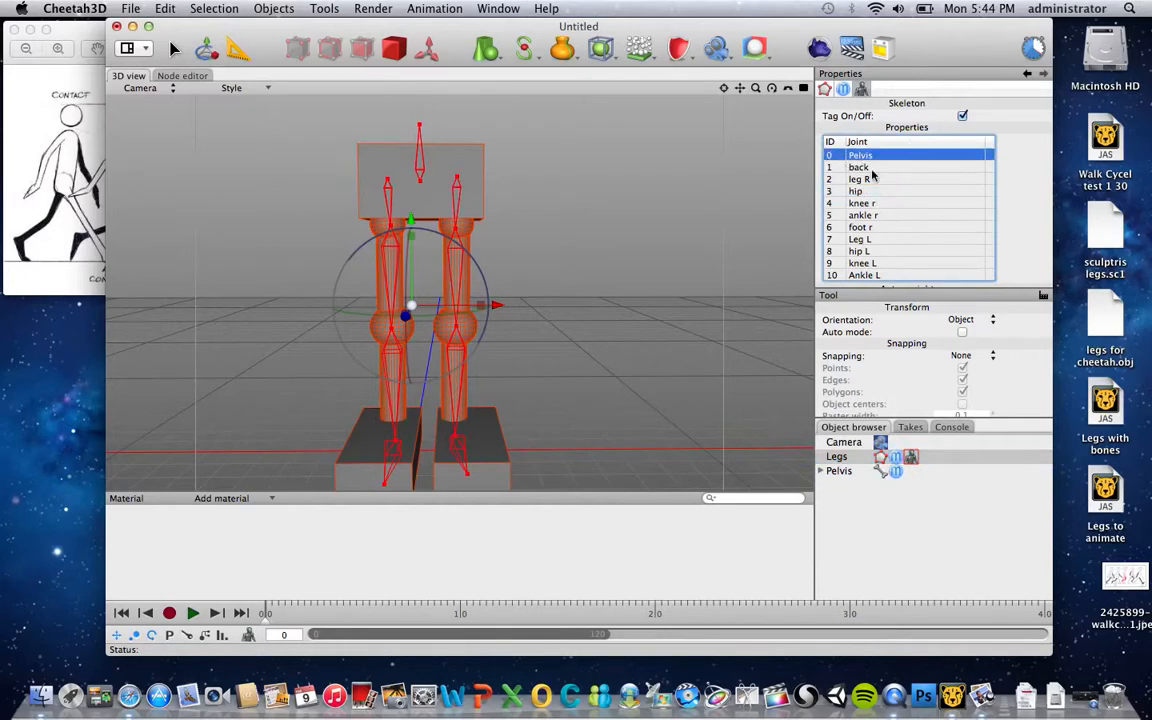
scroll(1016, 259, down, 3)
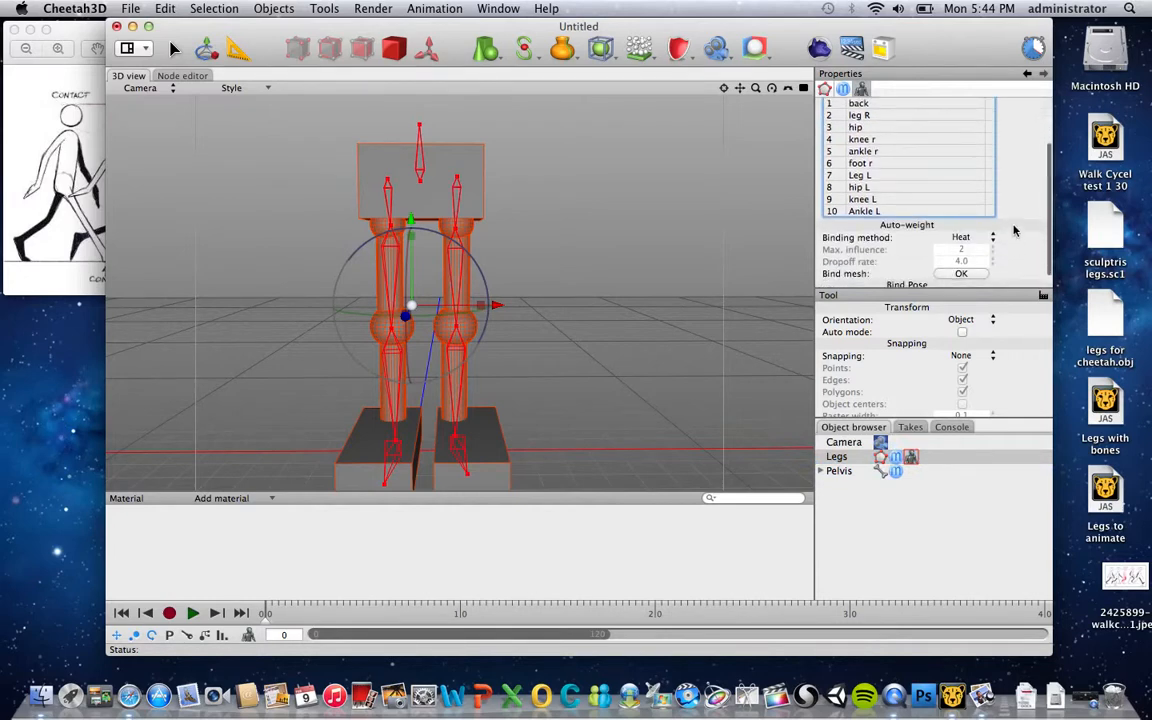
click(958, 274)
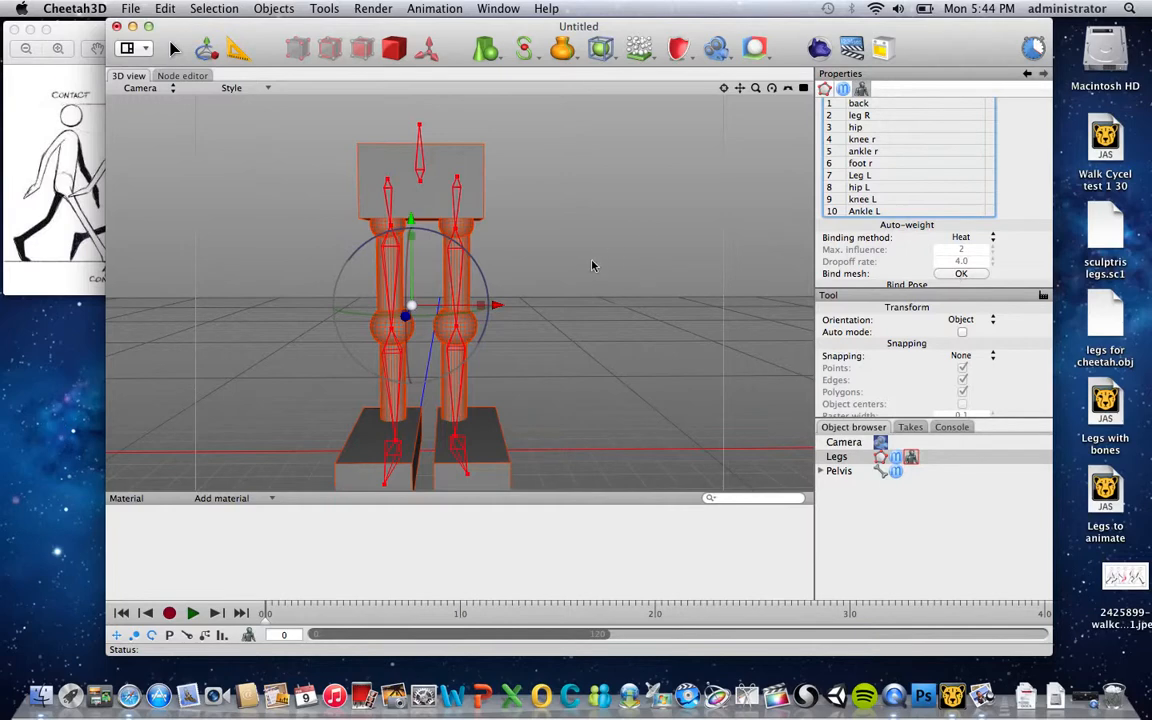
Test the mesh binding by rotating the knee r joint and swinging the left leg back about 48° at hip L
click(392, 334)
drag(391, 325, 352, 252)
alt+drag(603, 348, 532, 328)
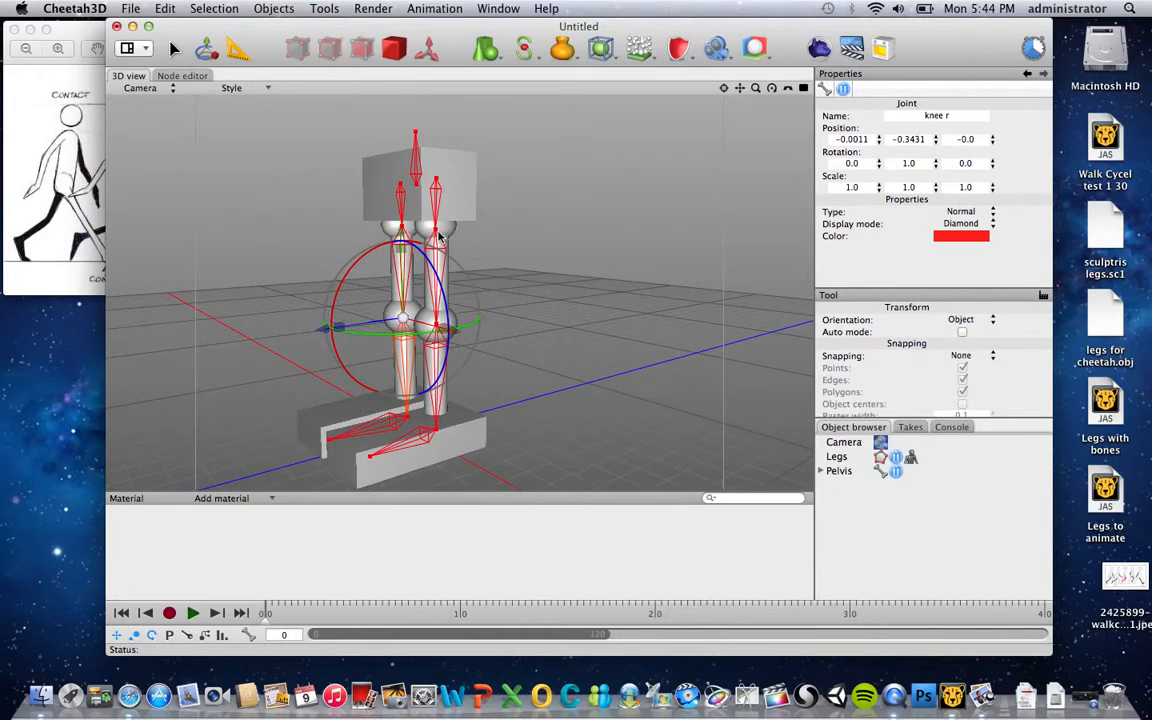
click(397, 214)
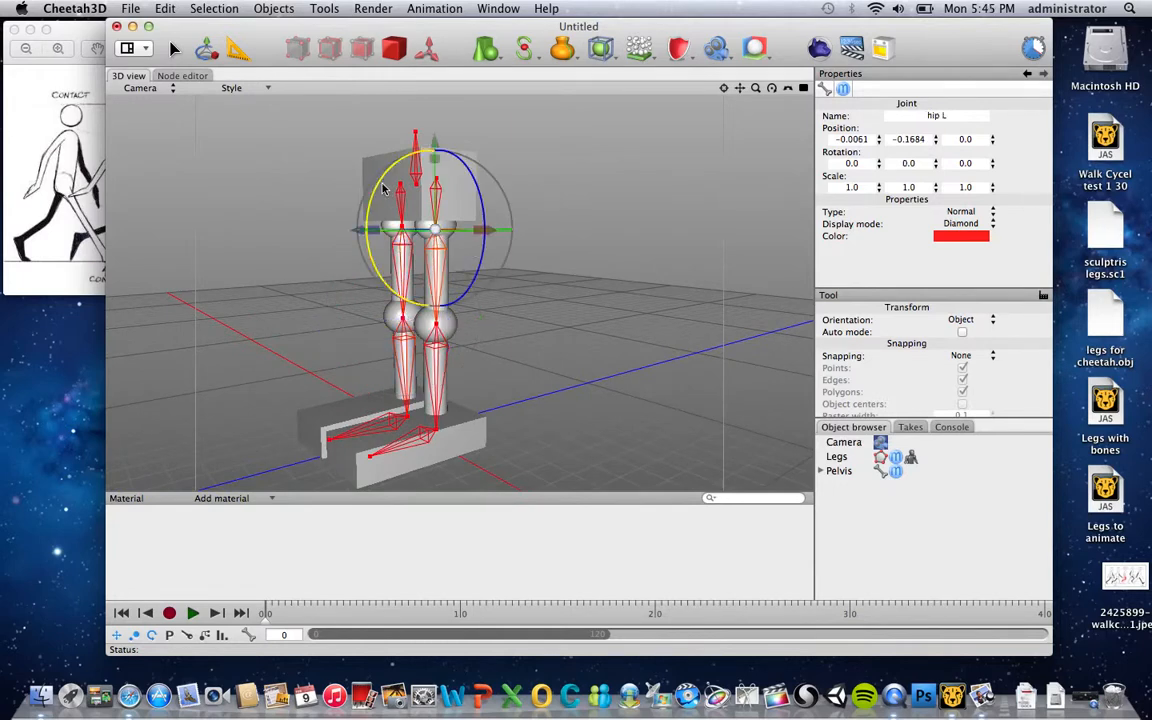
drag(383, 190, 370, 264)
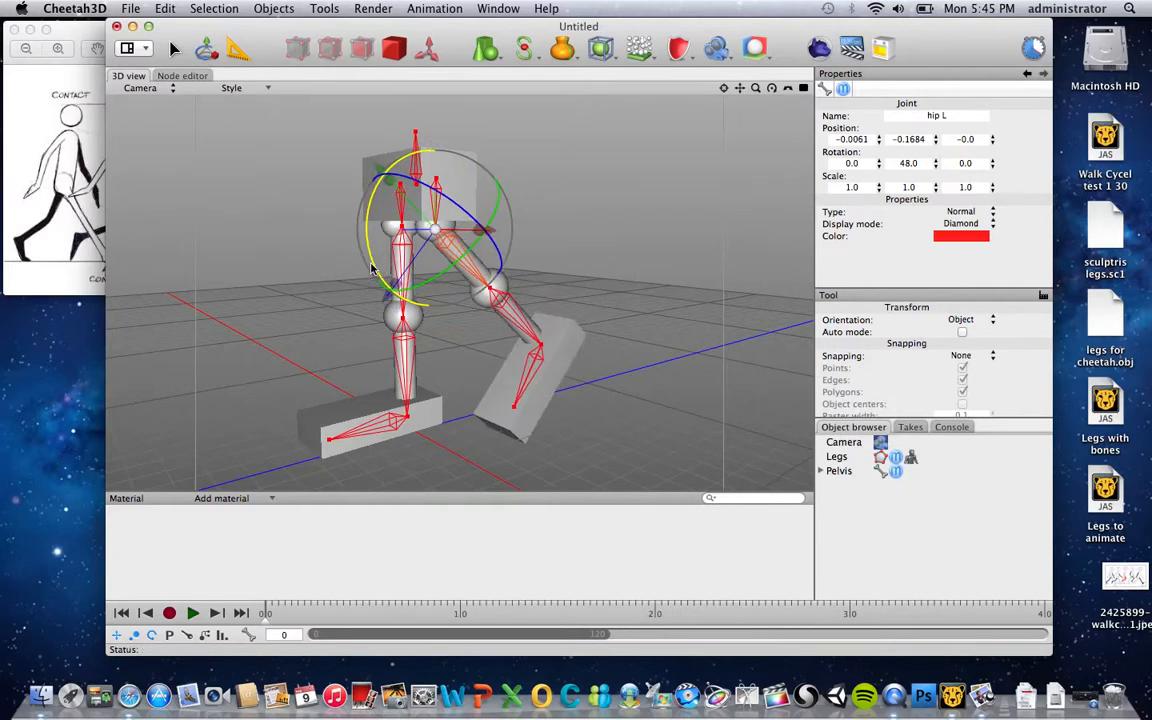
Test the back joint by rotating it to about 3.02, 6.987 and 0.368
click(416, 135)
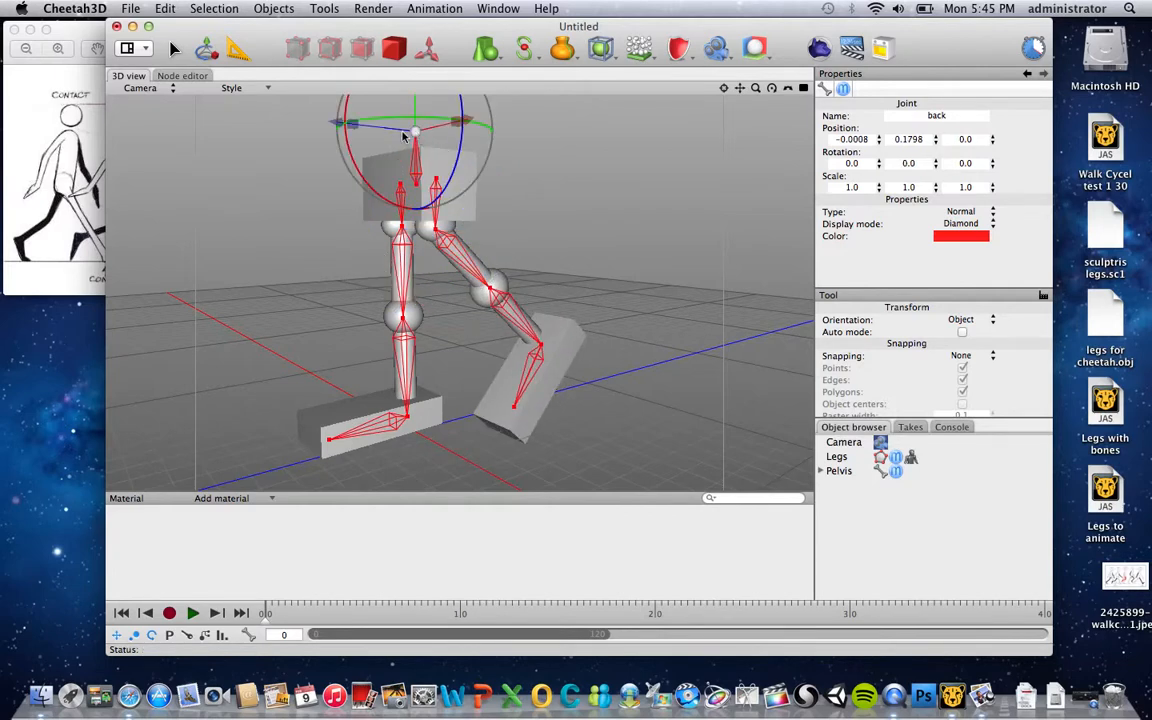
mouse_move(347, 134)
mouse_down()
mouse_move(368, 154)
mouse_move(357, 157)
mouse_up()
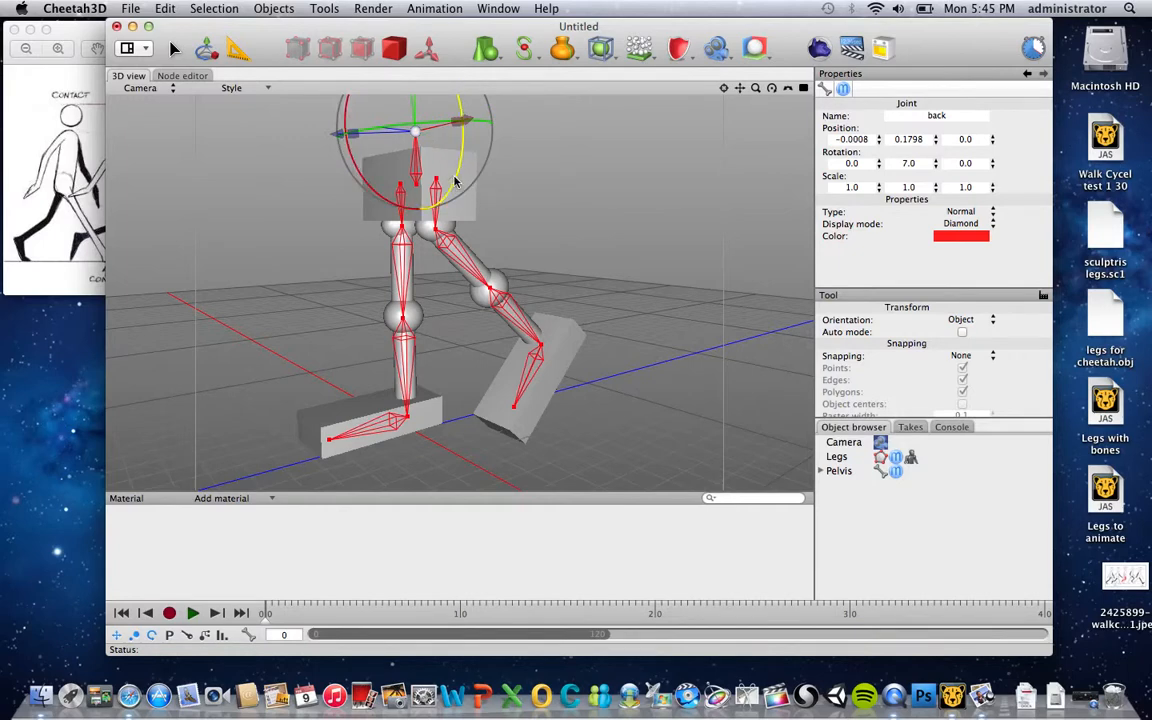
mouse_move(458, 124)
mouse_down()
mouse_move(525, 135)
mouse_move(442, 140)
mouse_up()
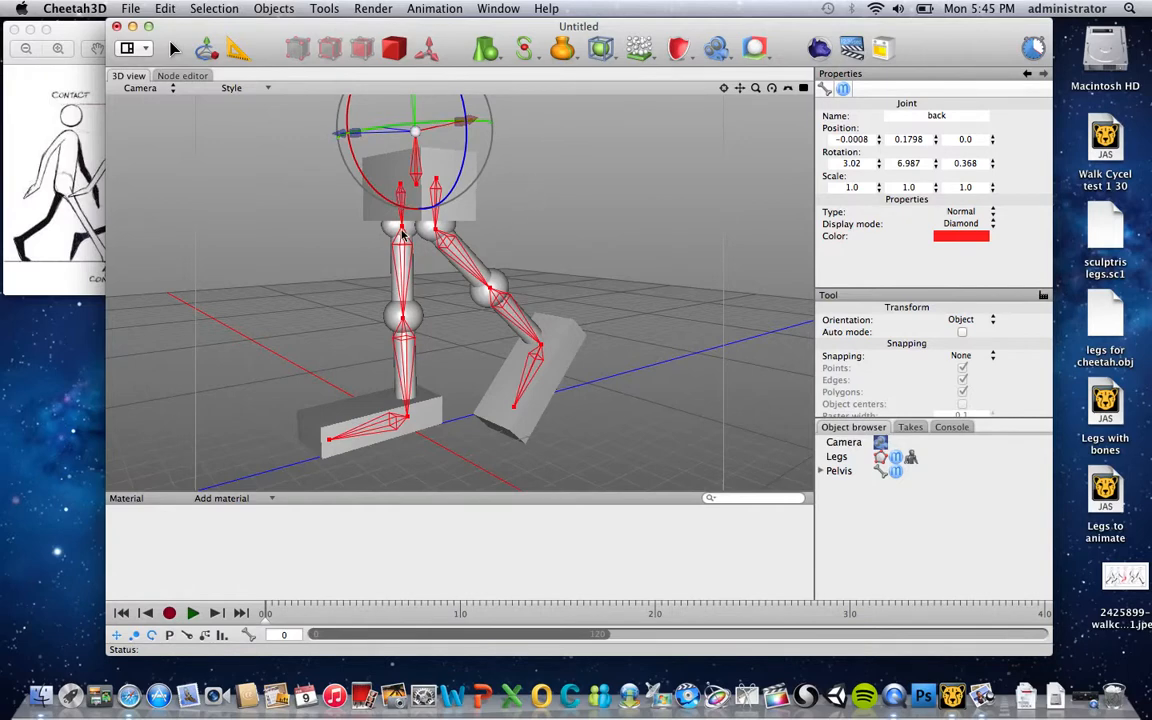
Swing the right leg forward at its hip joint and bend knee r to a rotation of 33°
click(365, 210)
drag(340, 192, 352, 120)
click(360, 313)
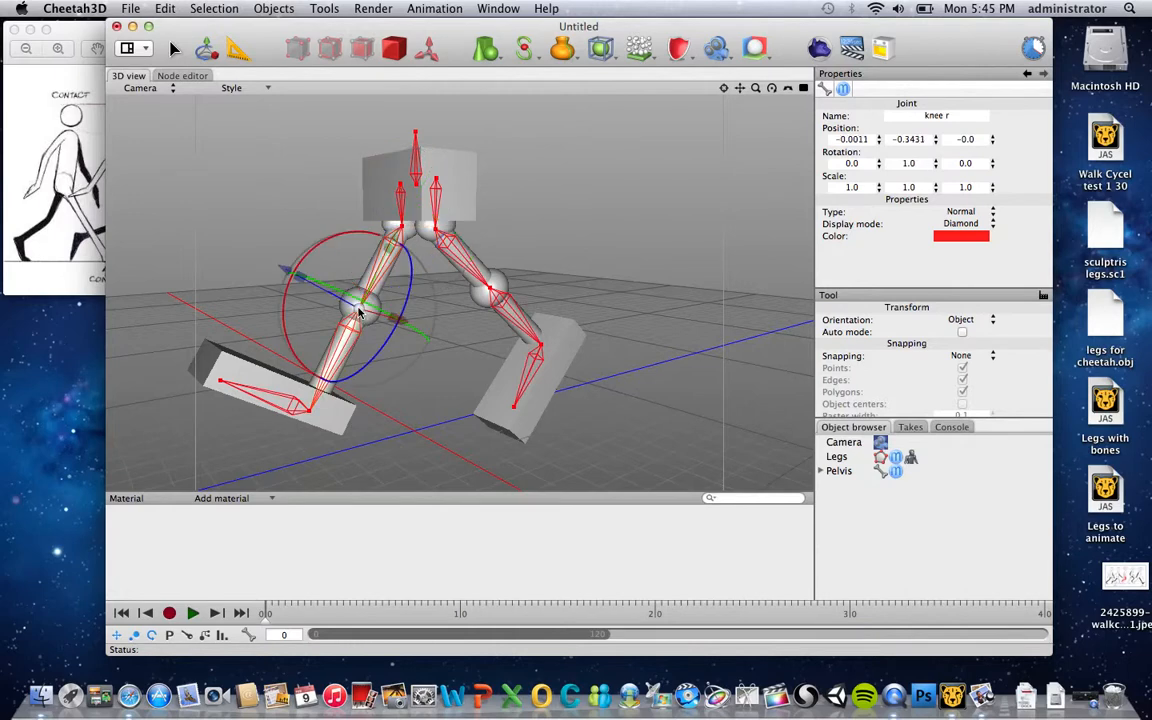
drag(300, 238, 329, 294)
drag(388, 255, 416, 298)
Undo the test rotations of the joints to restore the straight standing pose
key(super+z)
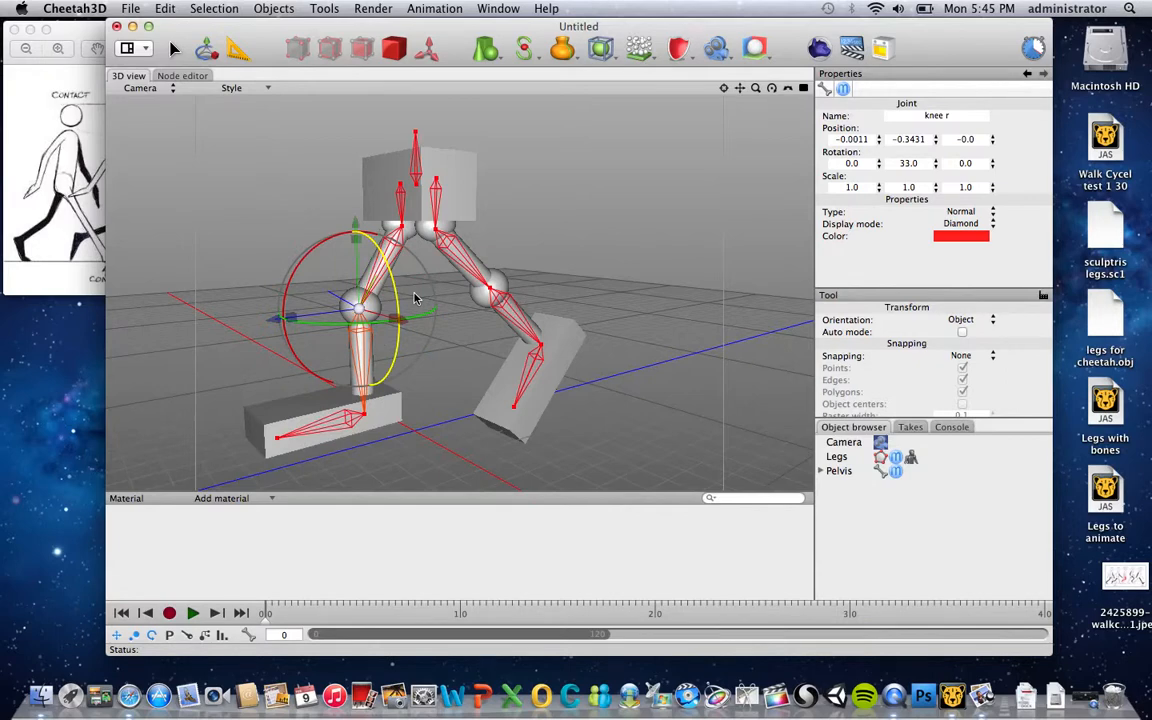
key(super+z)
key(super+z)
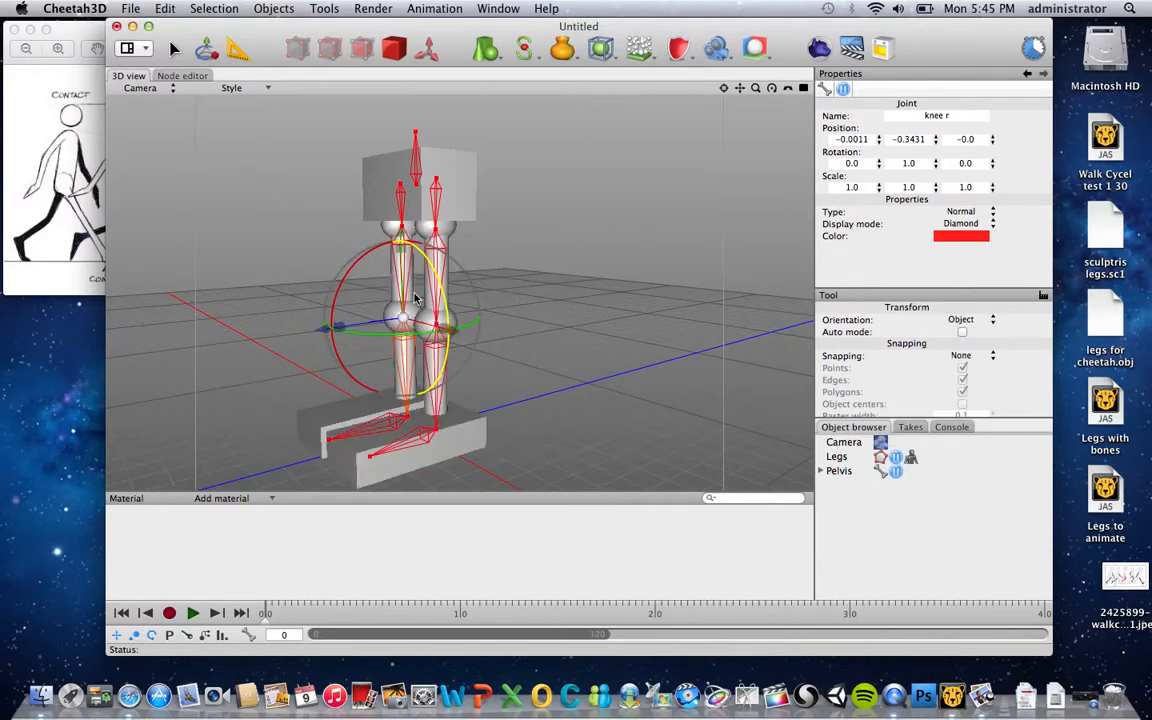
Inspect how strongly the back, leg R and knee r joints influence the Legs mesh in its Skeleton tag
click(910, 458)
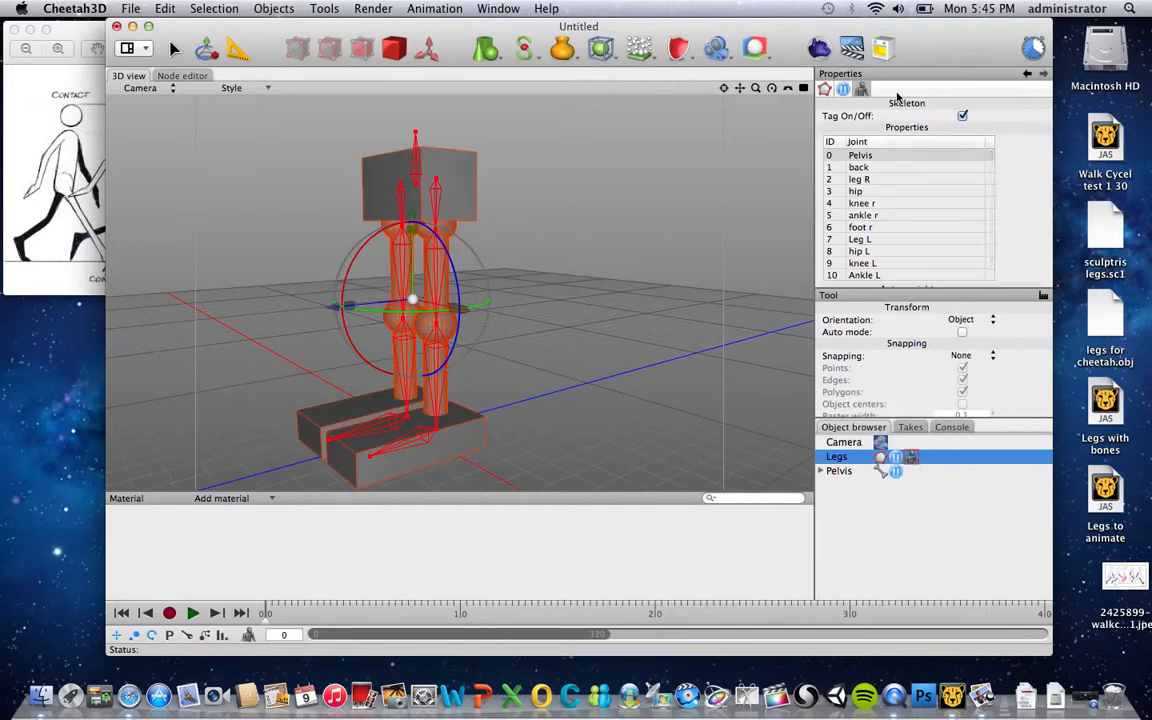
click(876, 166)
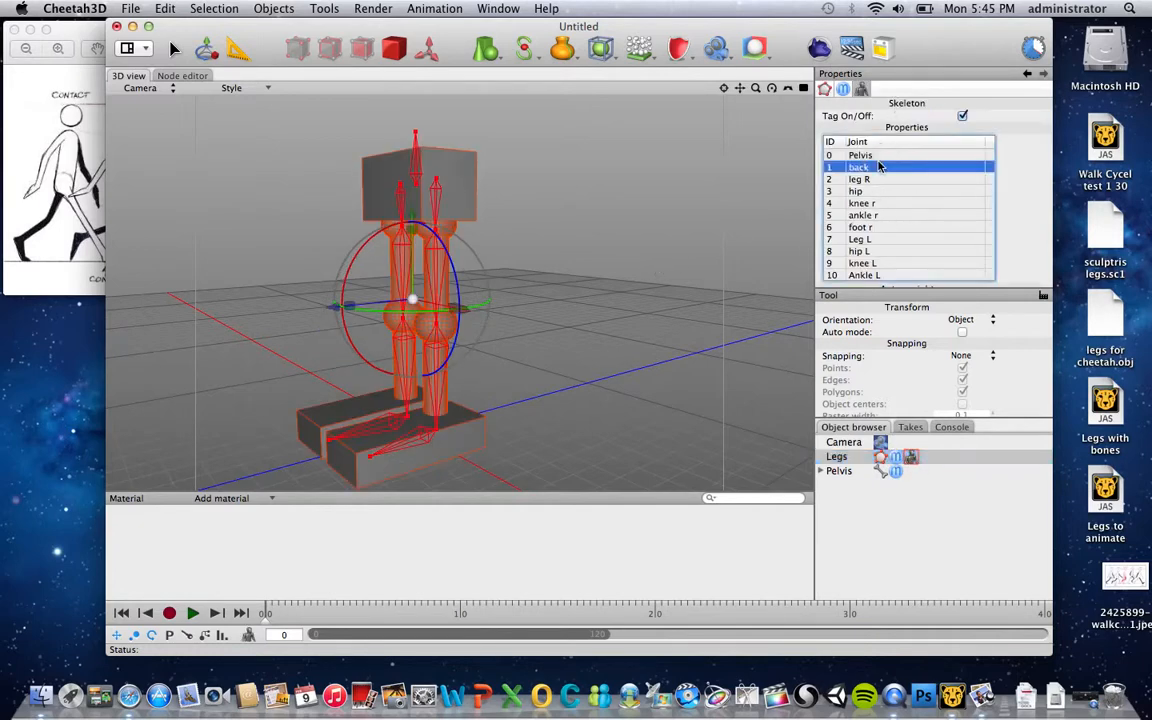
click(879, 180)
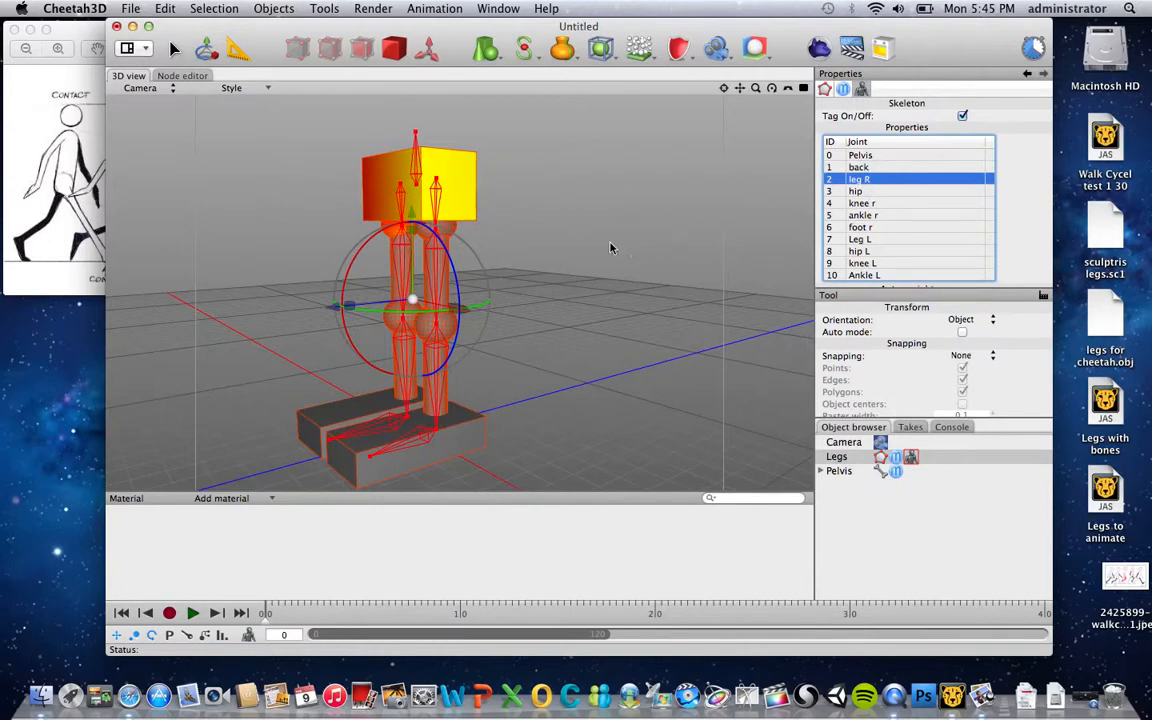
right_drag(595, 242, 679, 247)
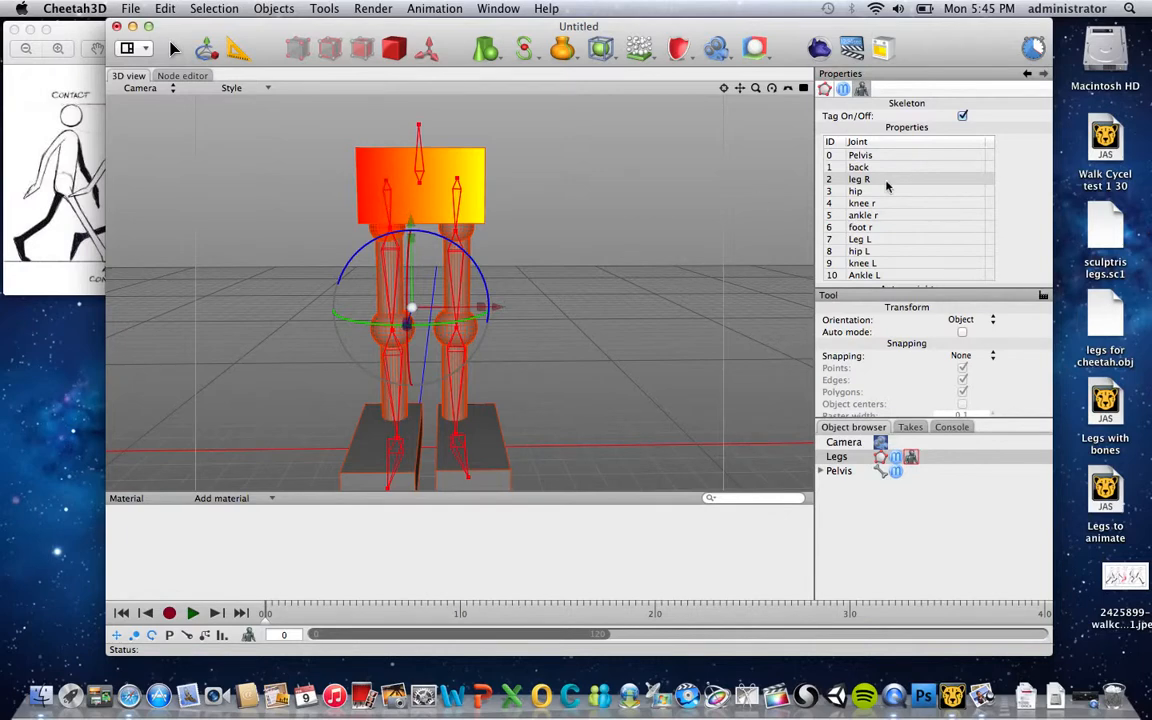
click(865, 203)
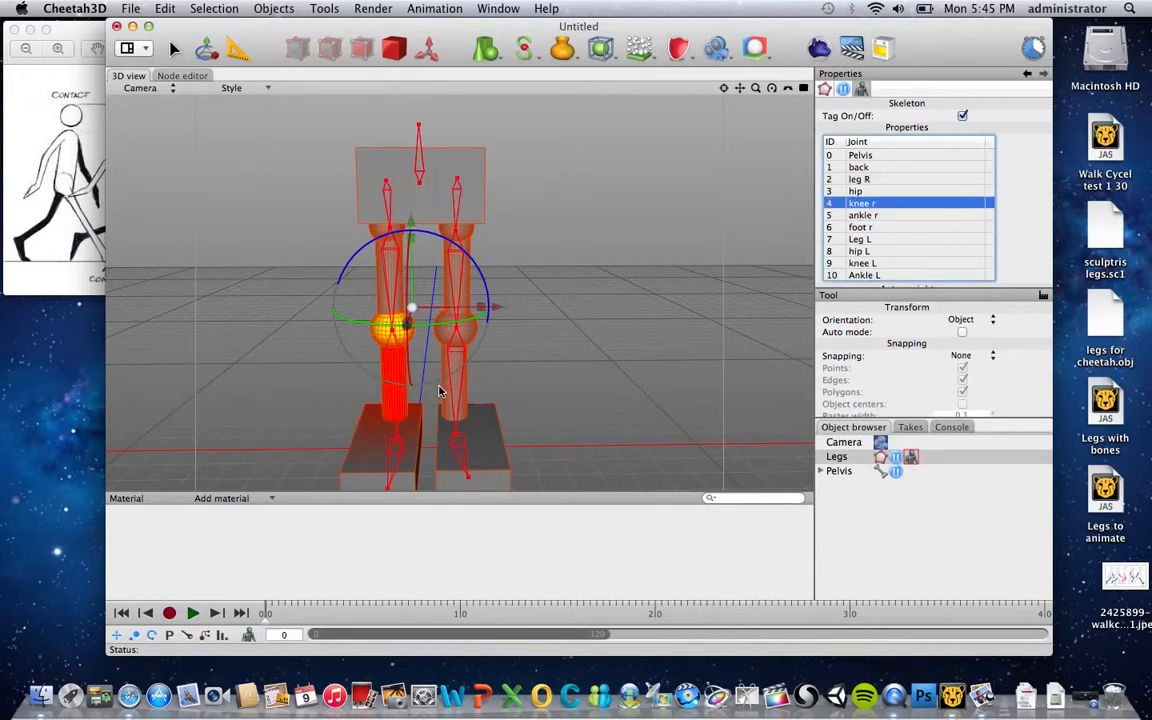
Select the knee r joint in the 3D view and rotate it slightly to 2°
click(394, 333)
click(630, 350)
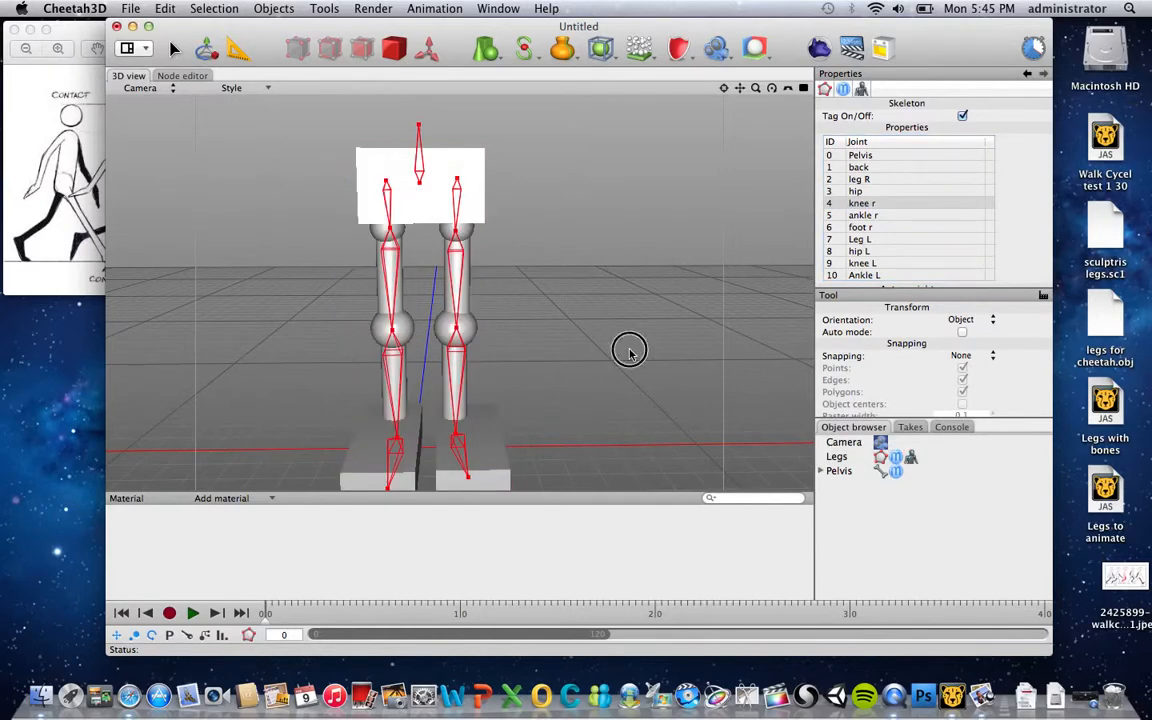
click(394, 336)
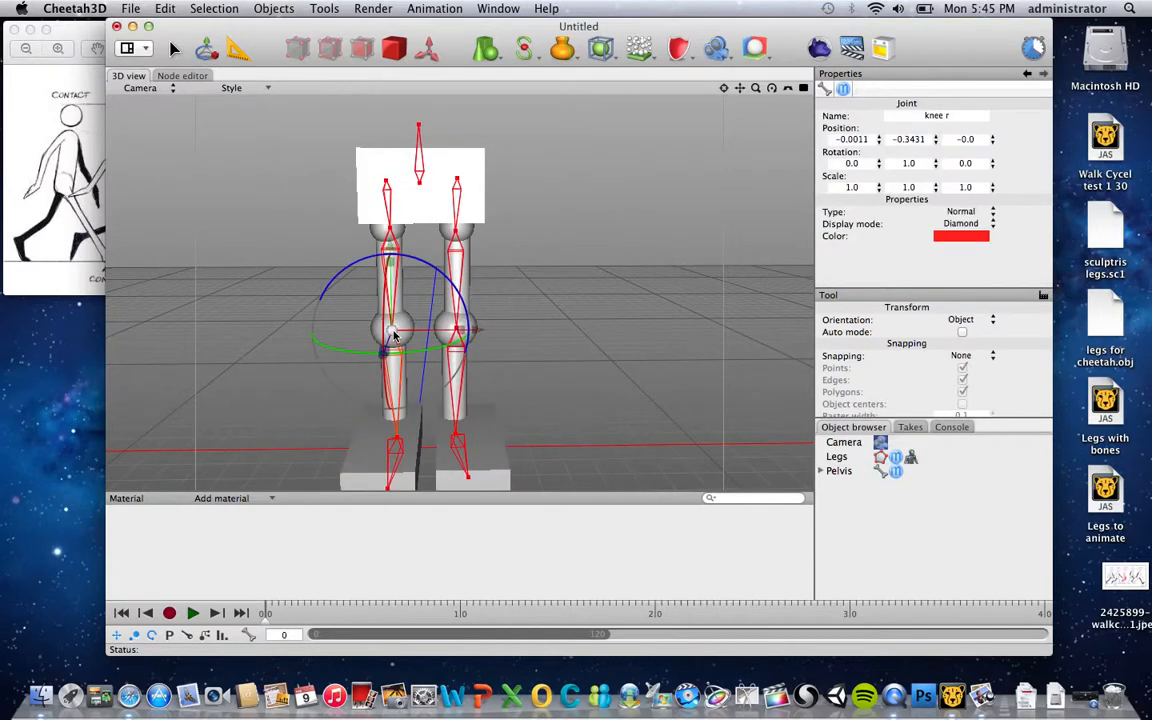
drag(382, 324, 404, 302)
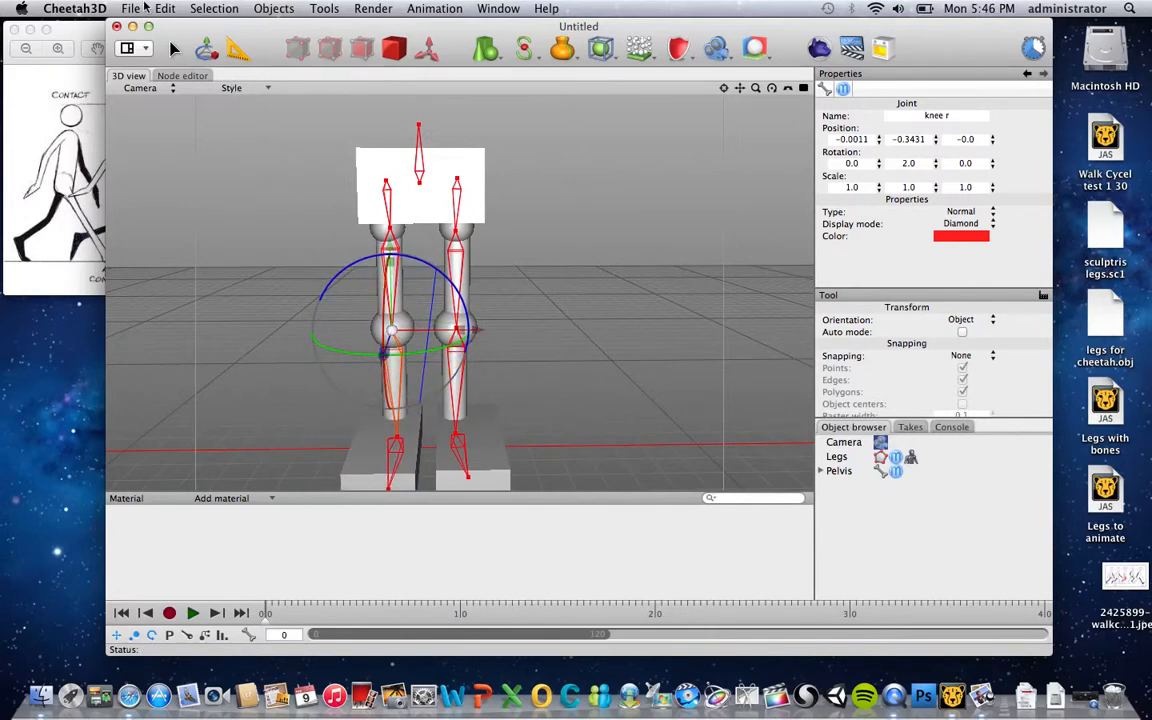
right_click(893, 703)
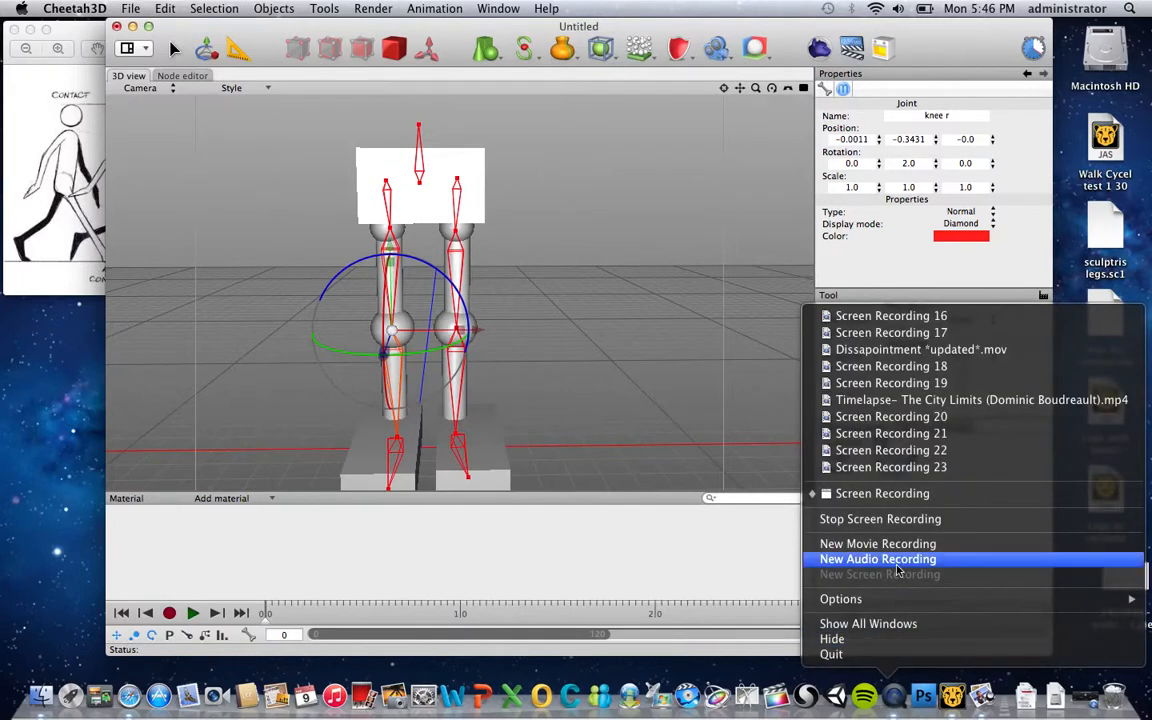